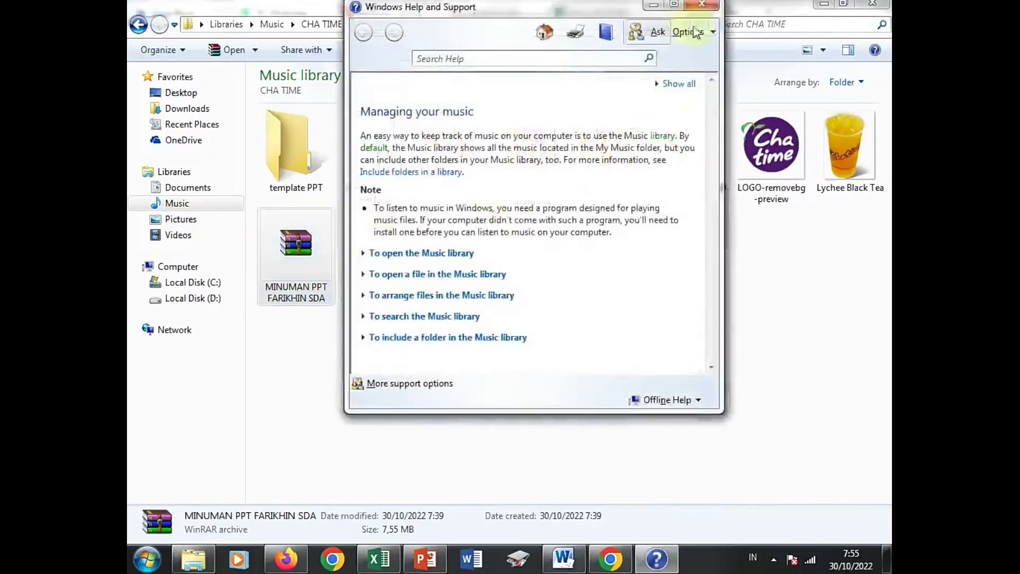
- Extract the password-protected MINUMAN PPT FARIKHIN SDA archive into CHA TIME, entering the archive password
left_click(701, 5)
right_click(319, 228)
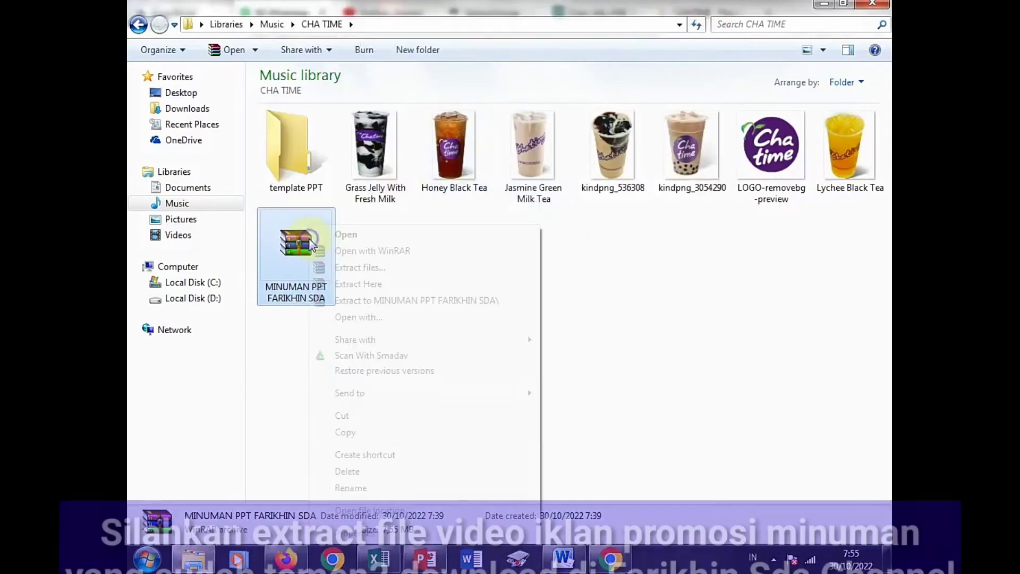
left_click(361, 283)
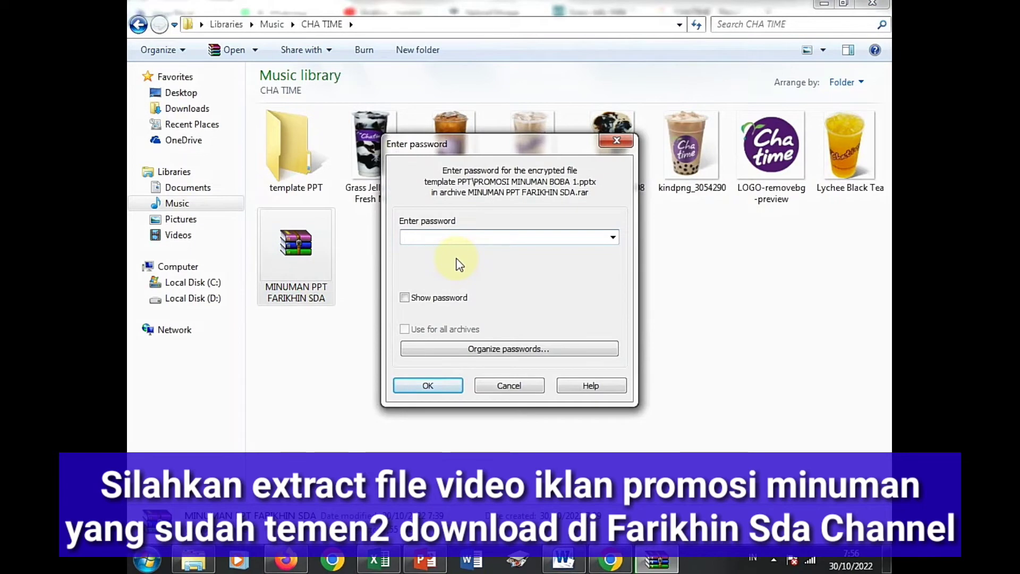
key("Caps_Lock")
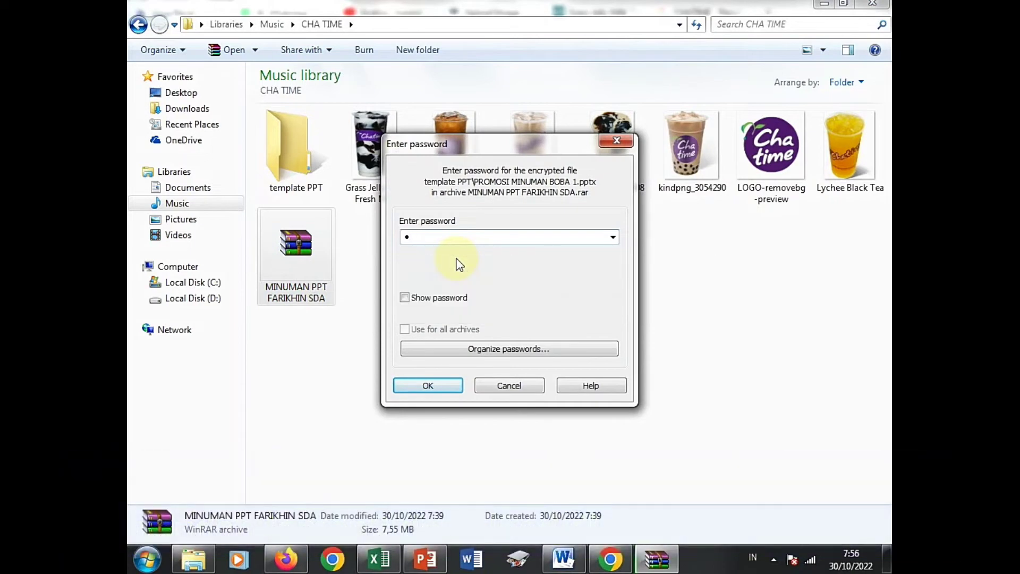
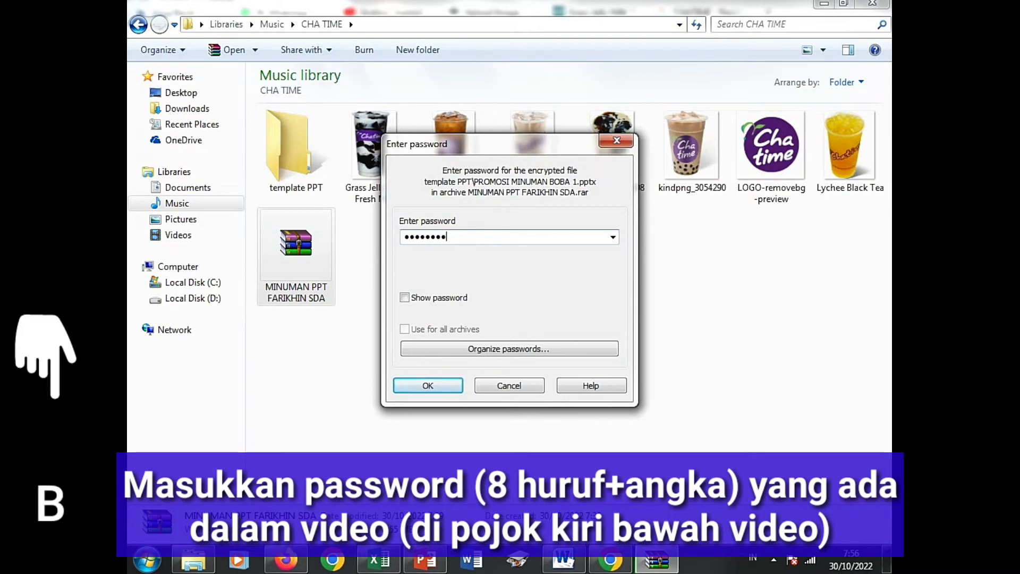
left_click(425, 385)
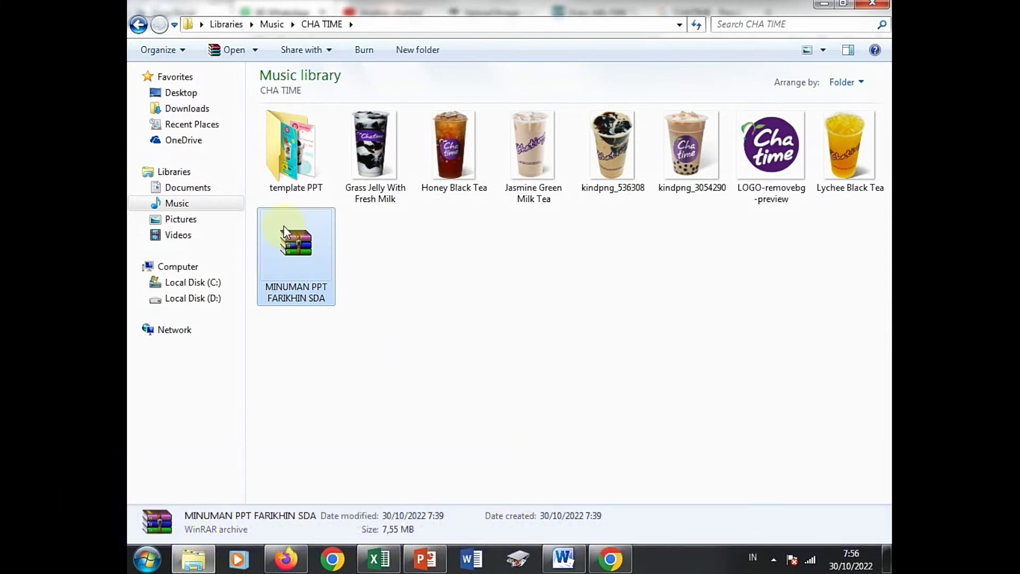
- Open the template PPT folder and launch PROMOSI MINUMAN CHATIME FARIKHIN SDA in PowerPoint
left_click(291, 190)
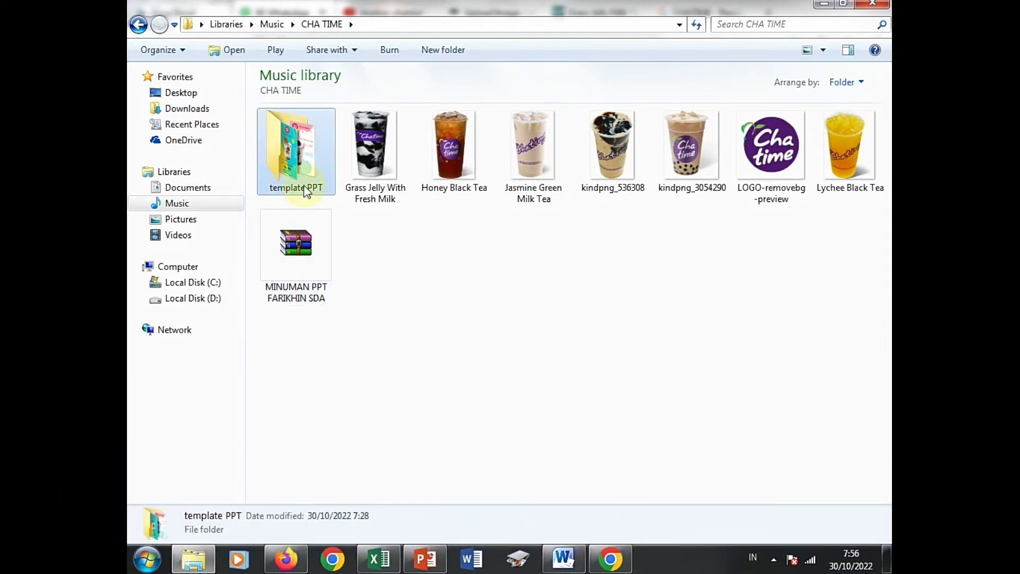
double_click(306, 191)
left_click(443, 195)
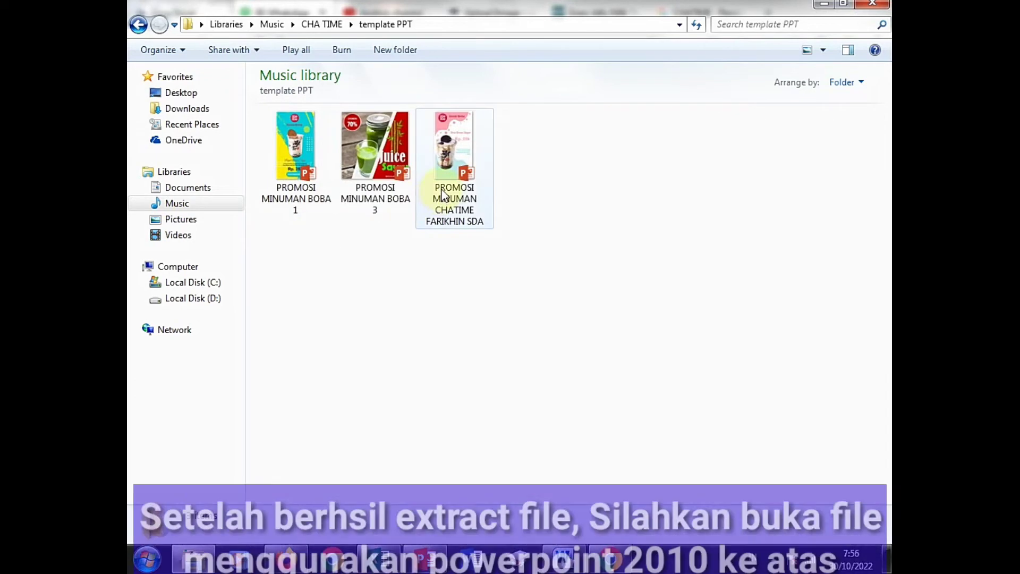
double_click(442, 195)
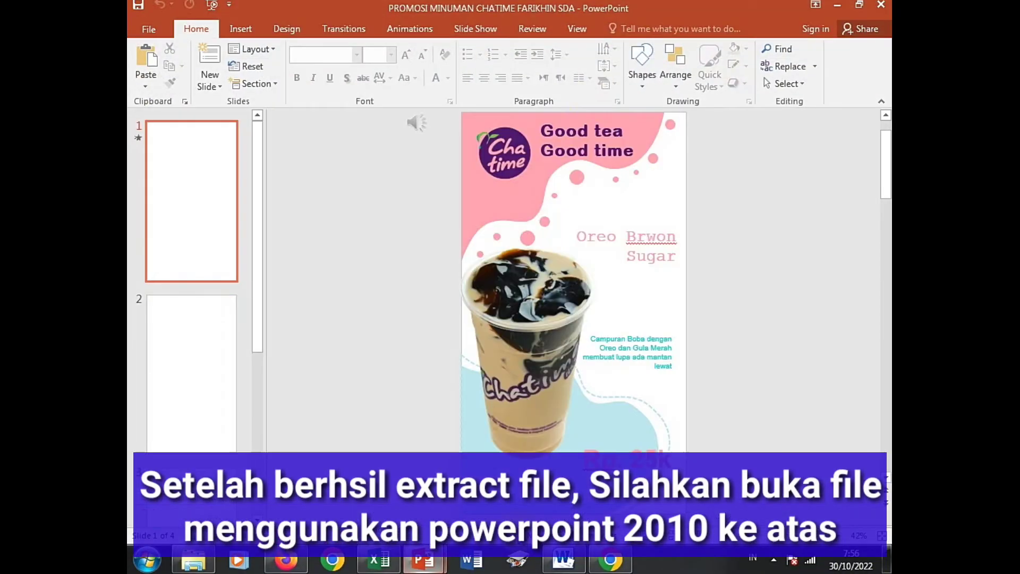
- Check the Animation Pane and slide transitions, then preview the promo slideshow
left_click(410, 29)
left_click(579, 53)
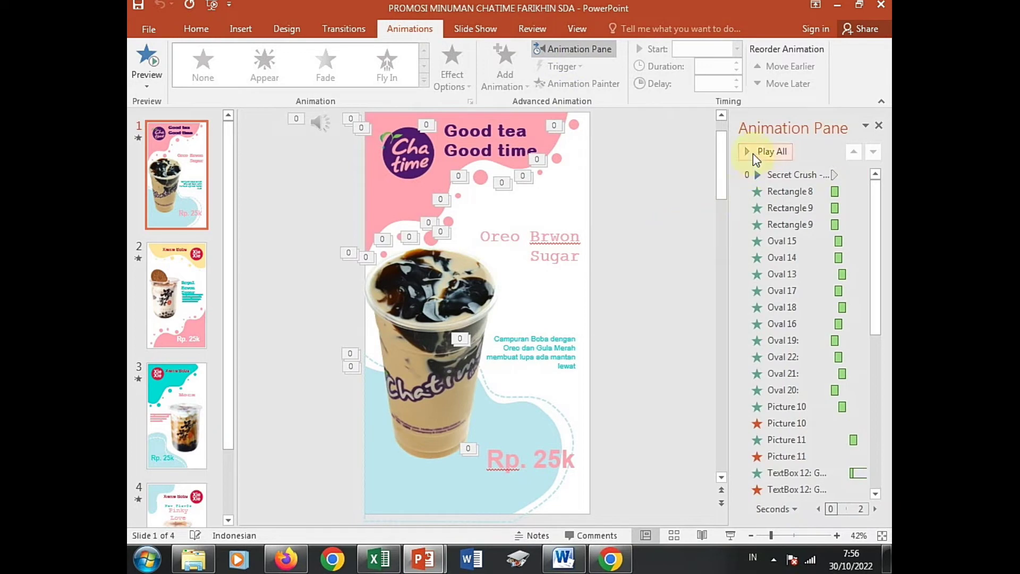
left_click(357, 28)
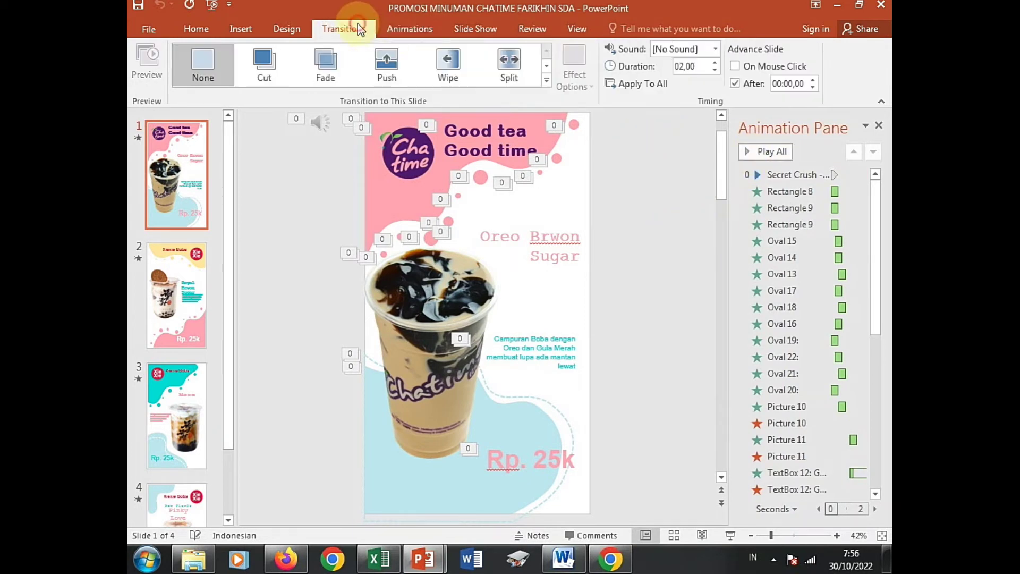
left_click(411, 30)
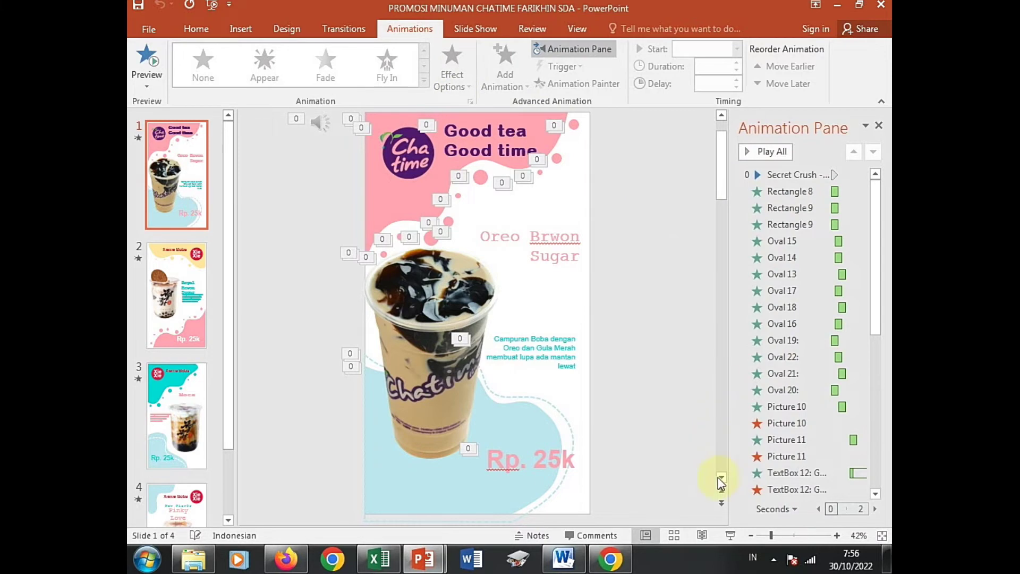
left_click(729, 535)
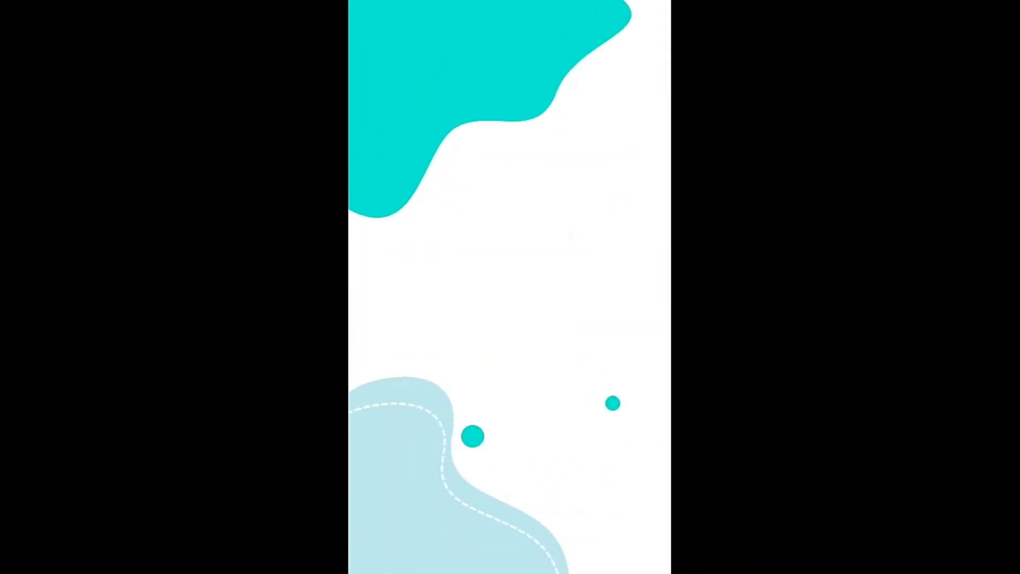
key("Escape")
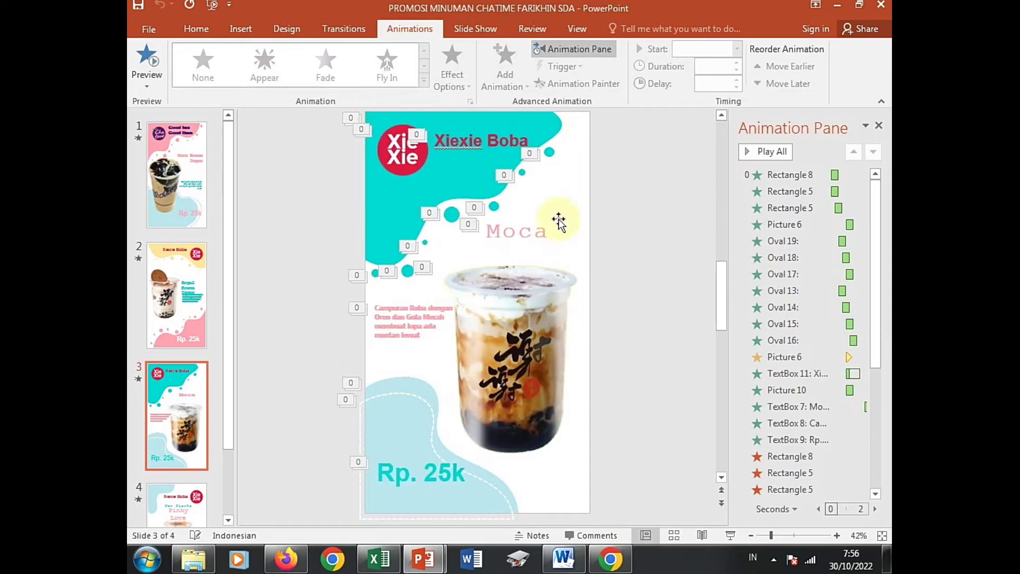
- Inspect slide 1's logo, tagline, cup picture and Oreo Brwon Sugar name, then return to the template PPT folder
left_click(207, 186)
left_click(407, 154)
left_click(491, 154)
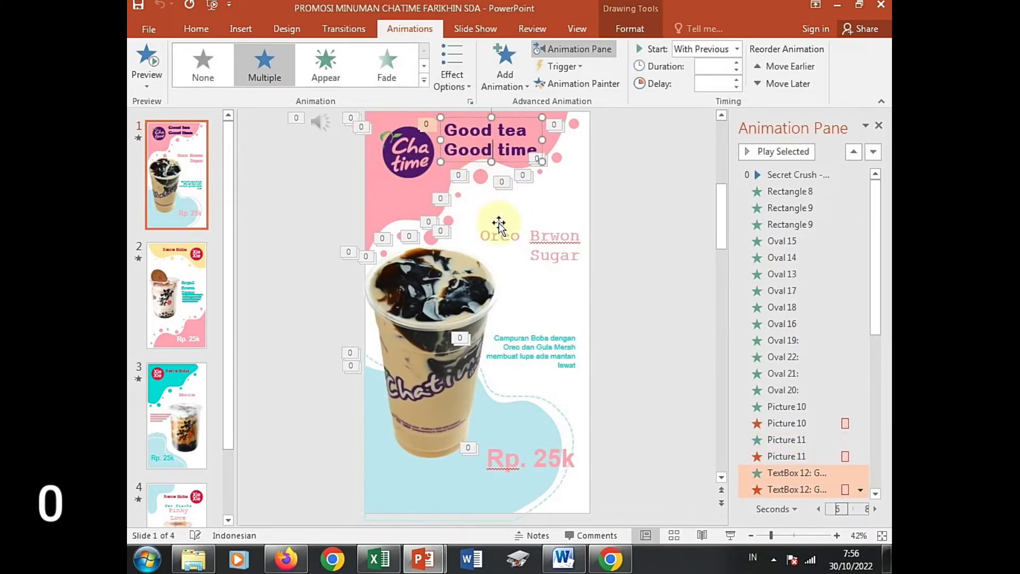
left_click(433, 292)
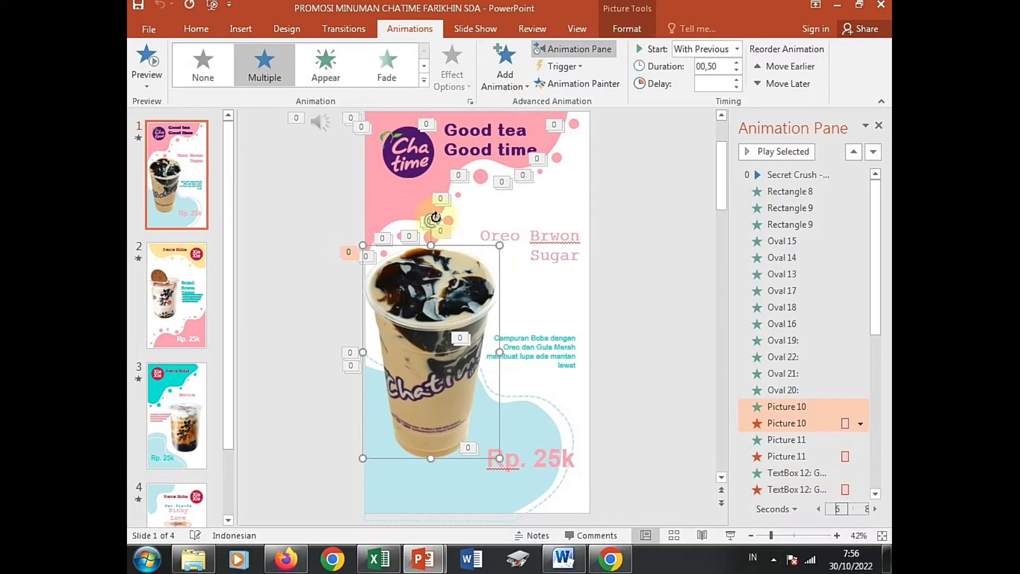
left_click_drag(432, 286, 424, 302)
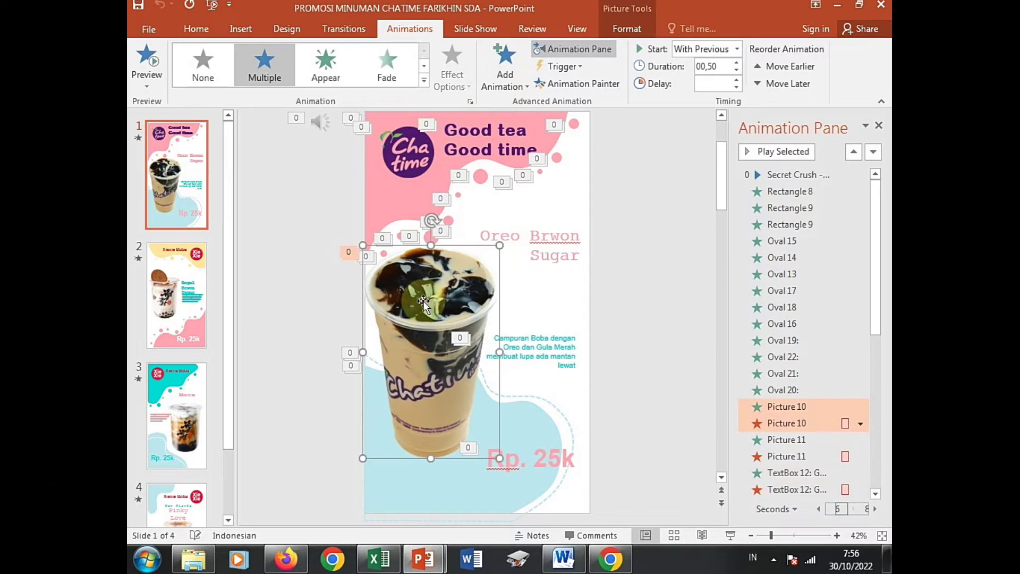
left_click(546, 239)
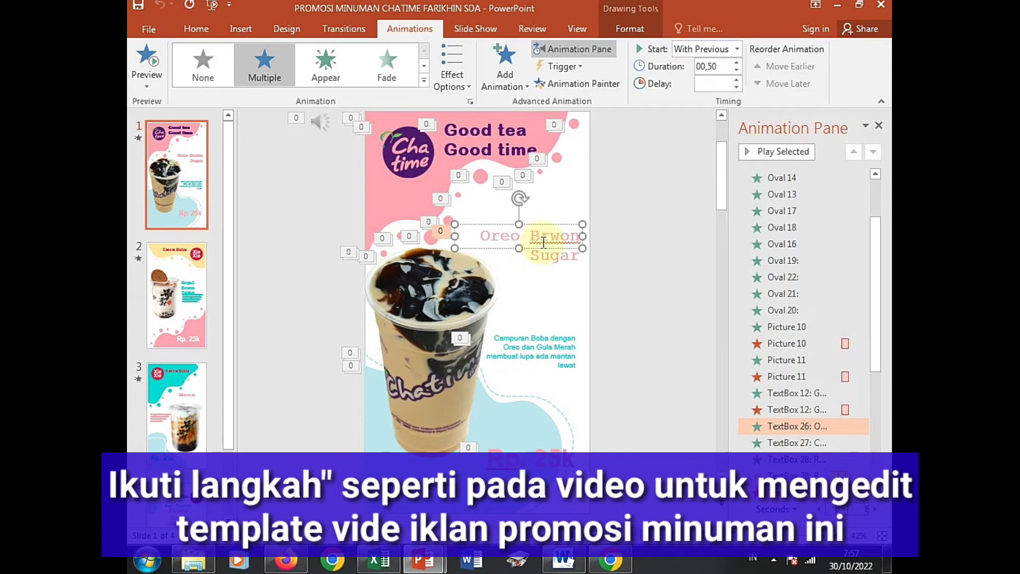
left_click(194, 561)
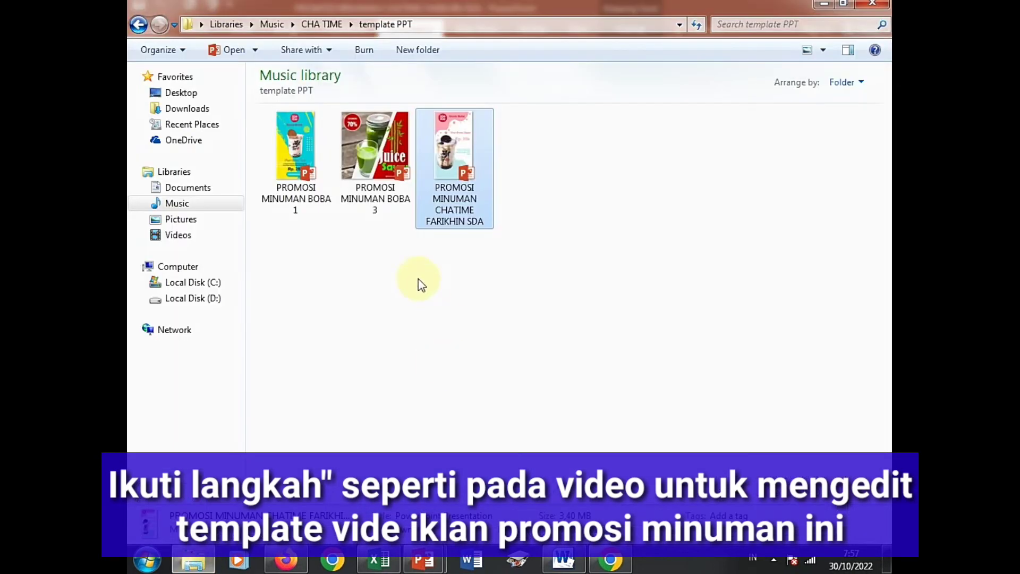
- Copy the name 'Jasmine Green Milk Tea' from its image file in the CHA TIME folder
left_click(138, 24)
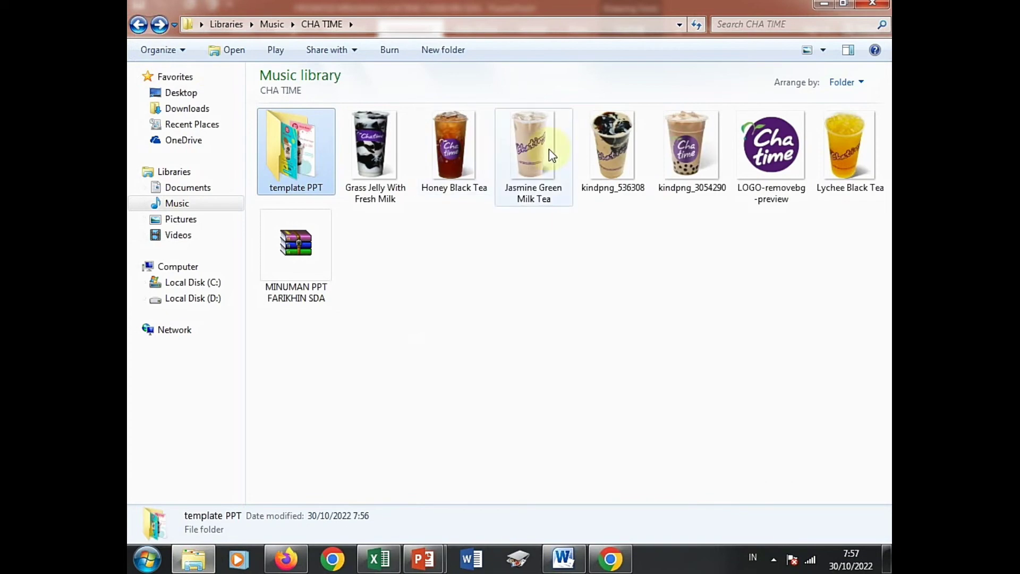
left_click(602, 168)
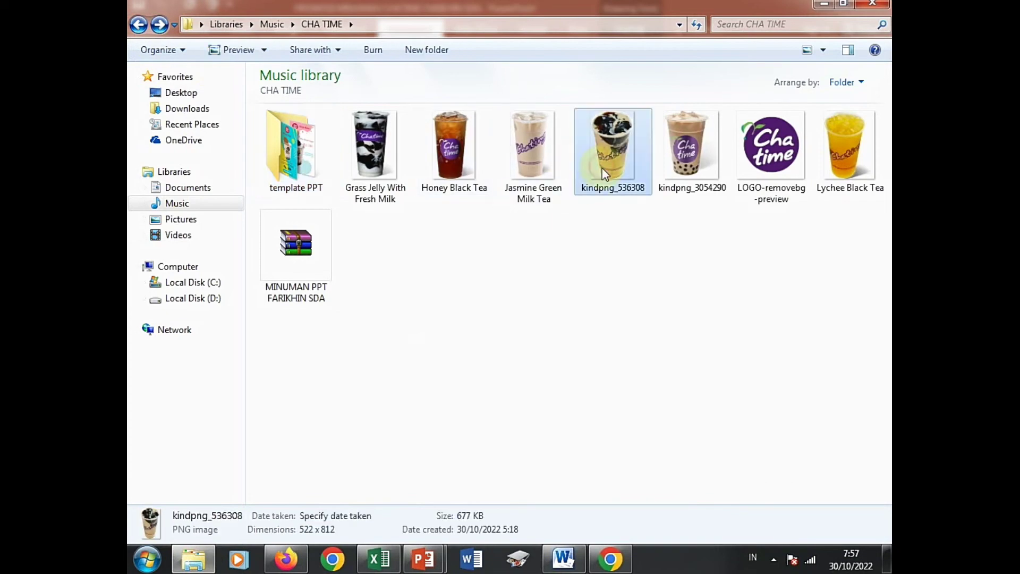
left_click(536, 202)
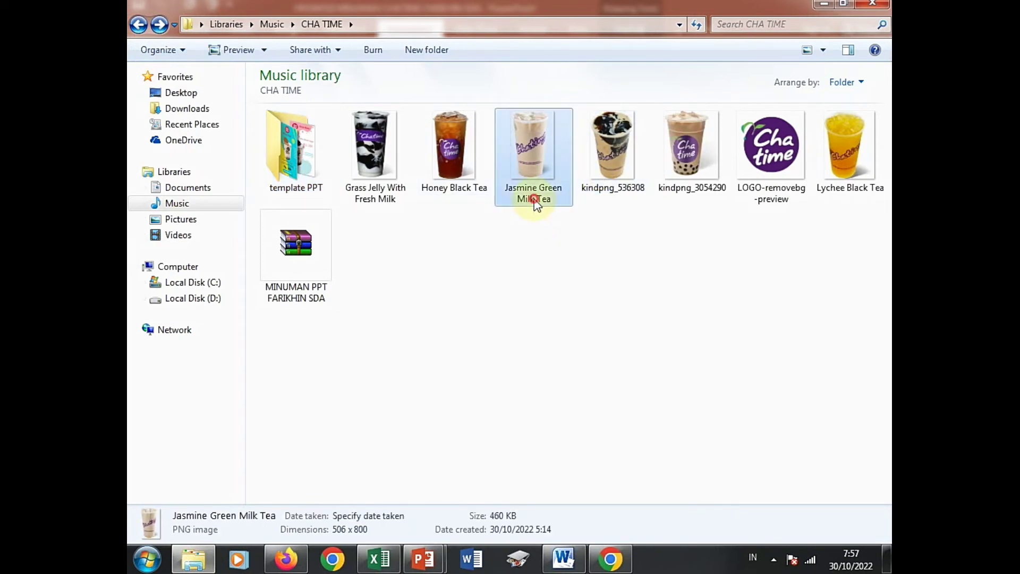
left_click(535, 203)
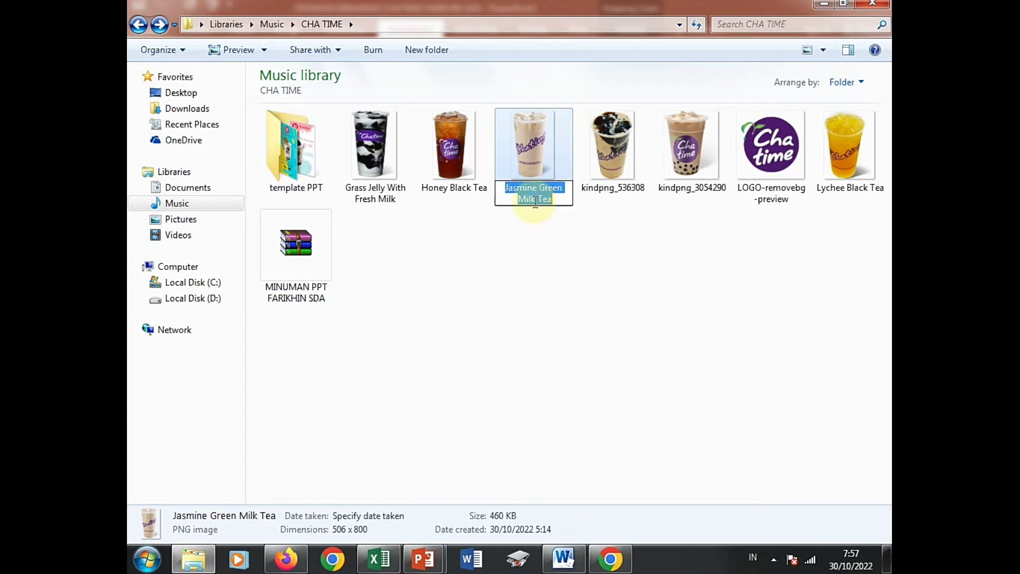
right_click(534, 195)
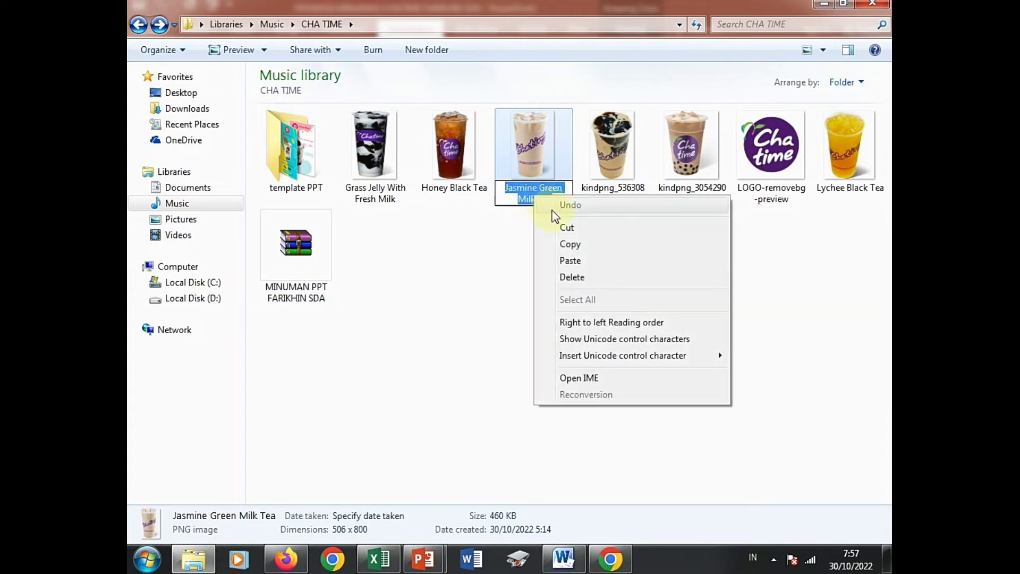
left_click(566, 244)
key("Return")
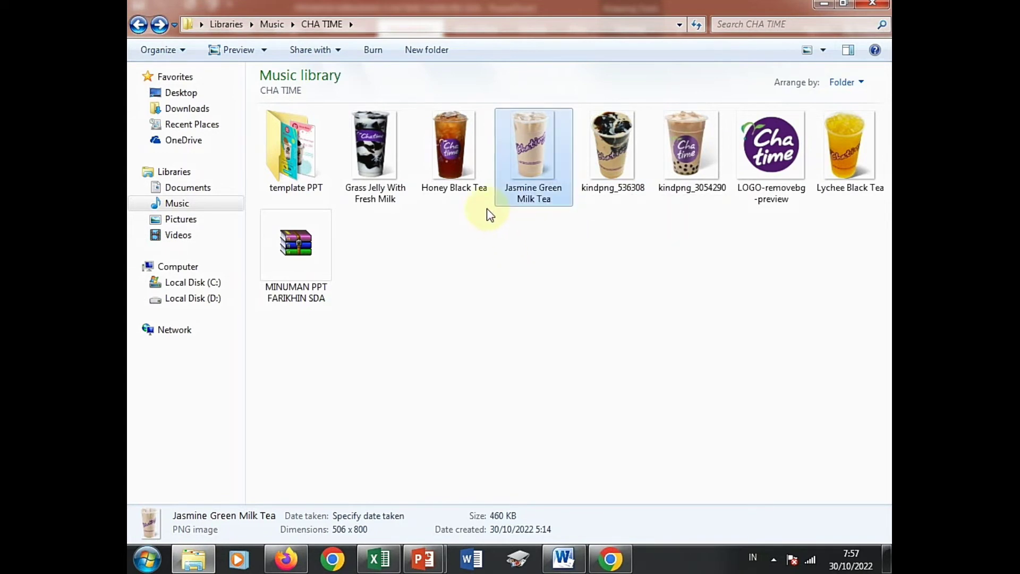
- Replace slide 1's Oreo Brwon Sugar name with Jasmine Green Milk Tea and widen its box
key("alt+Tab")
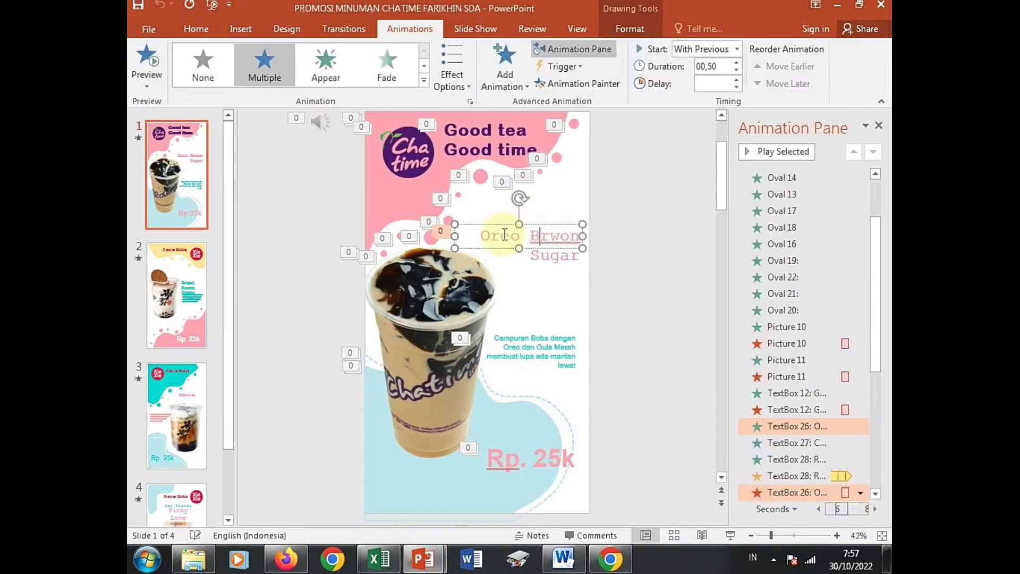
triple_click(504, 234)
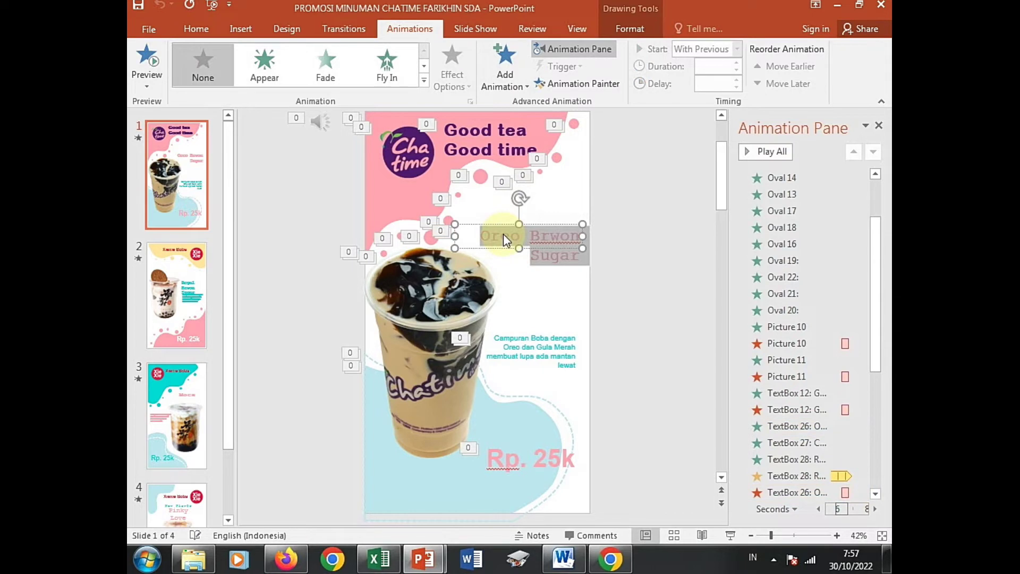
key("ctrl+v")
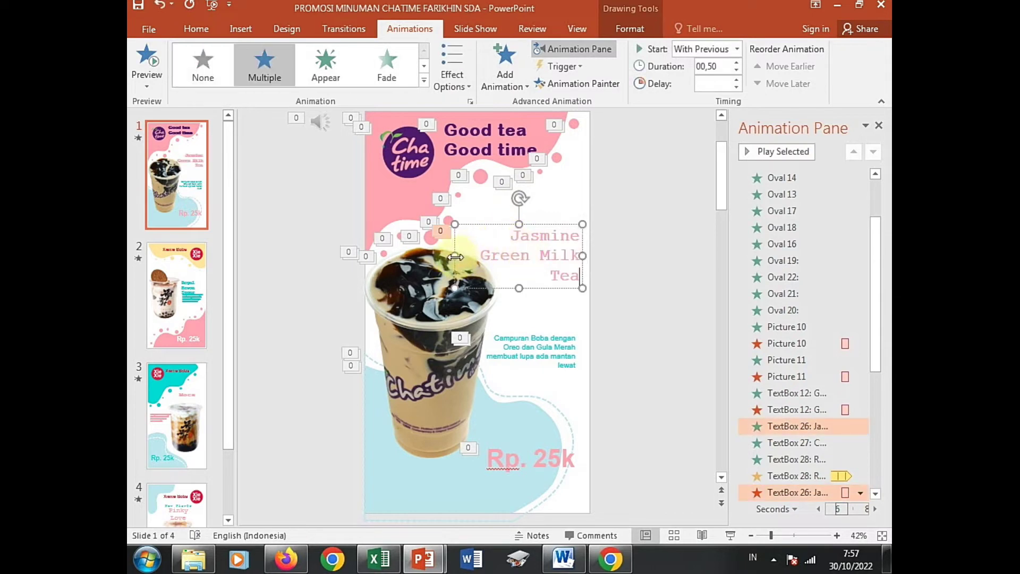
left_click_drag(456, 256, 439, 256)
- Select slide 1's description text box and switch to the Word descriptions document
left_click(627, 264)
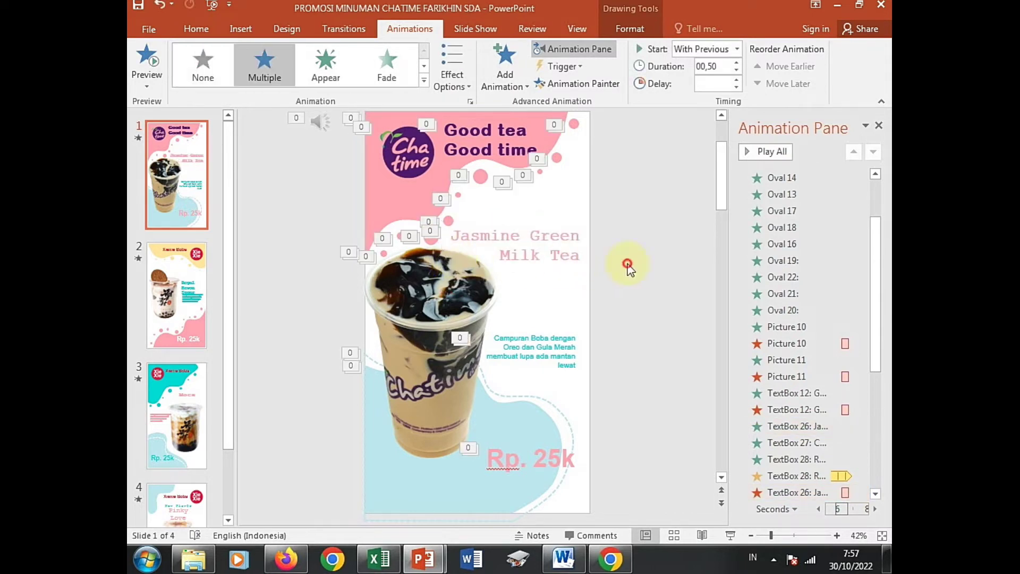
left_click(534, 345)
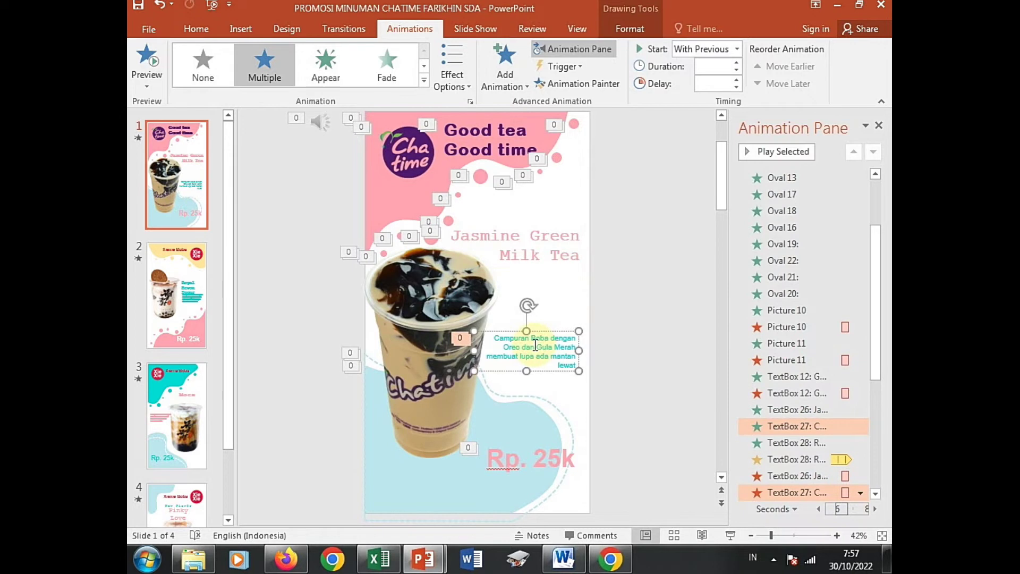
left_click(563, 557)
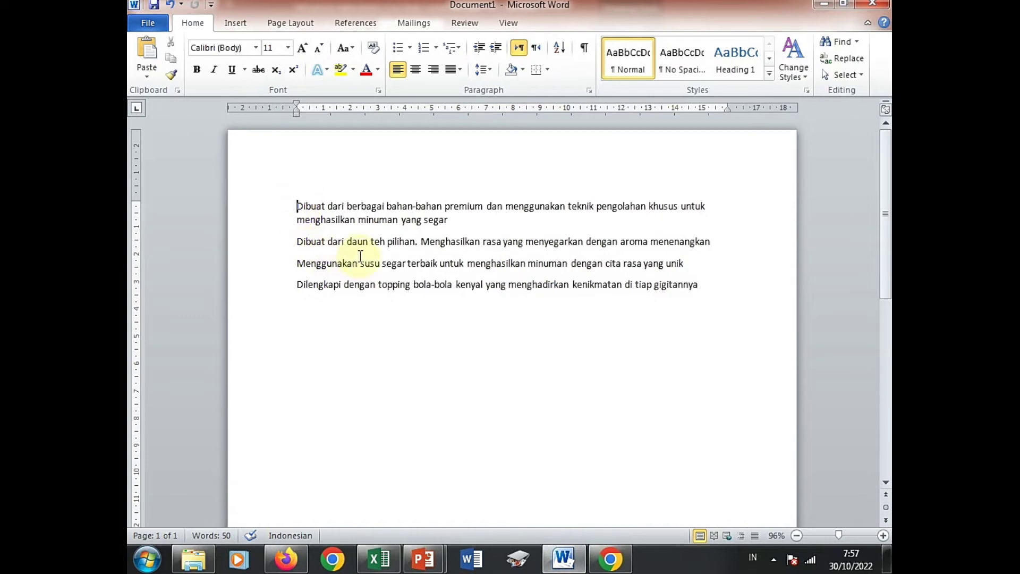
- Copy the 'Dibuat dari daun teh pilihan…' paragraph in Word and return to PowerPoint
triple_click(339, 239)
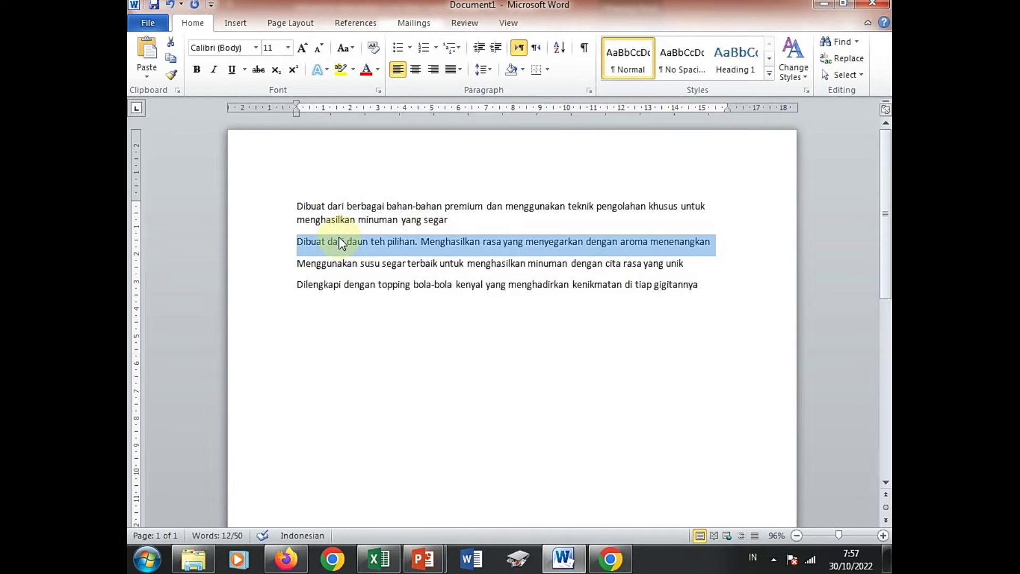
key("alt+Tab")
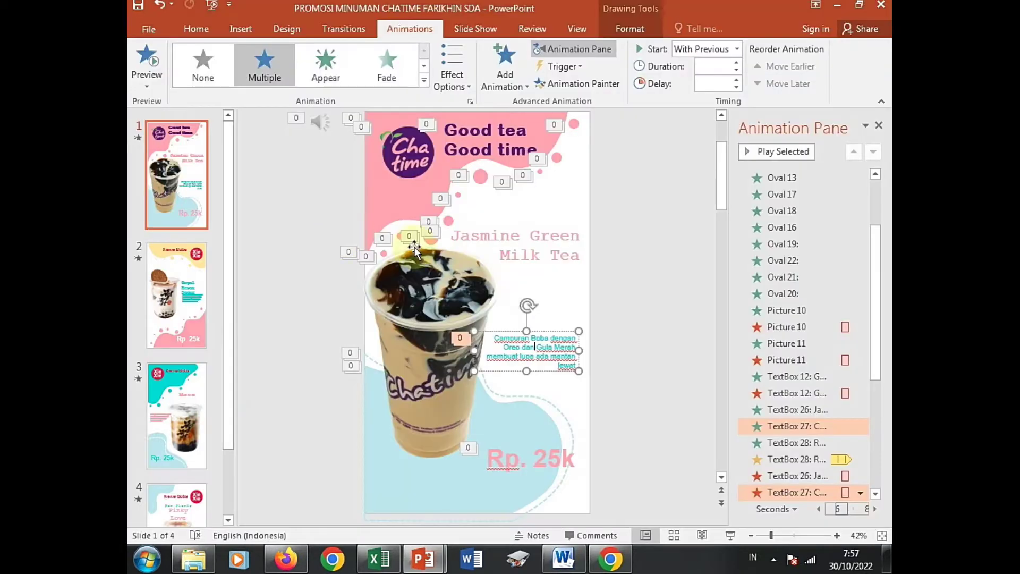
- Paste the 'Dibuat dari daun teh pilihan…' paragraph over slide 1's old description
triple_click(518, 338)
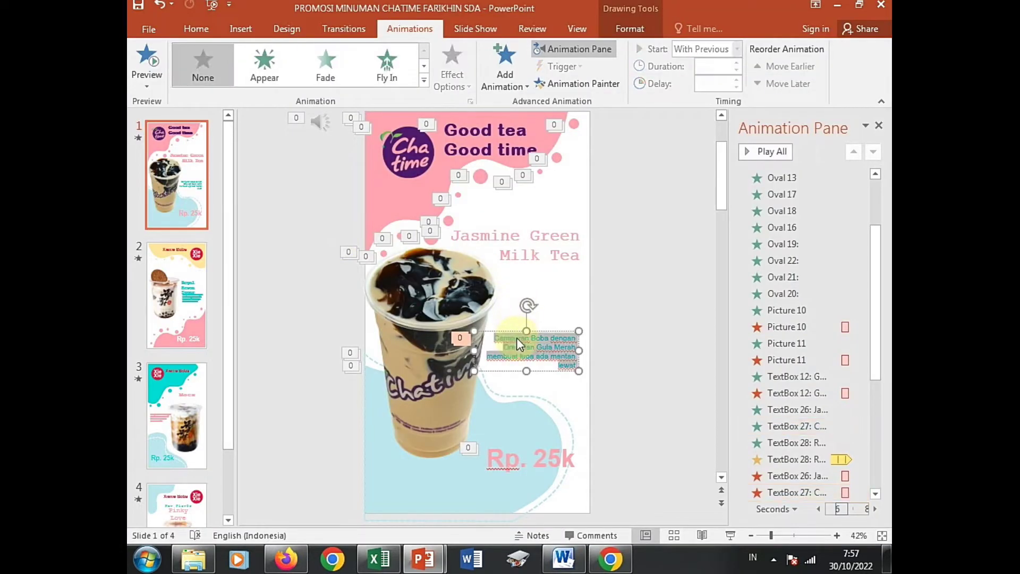
left_click(205, 30)
left_click(151, 83)
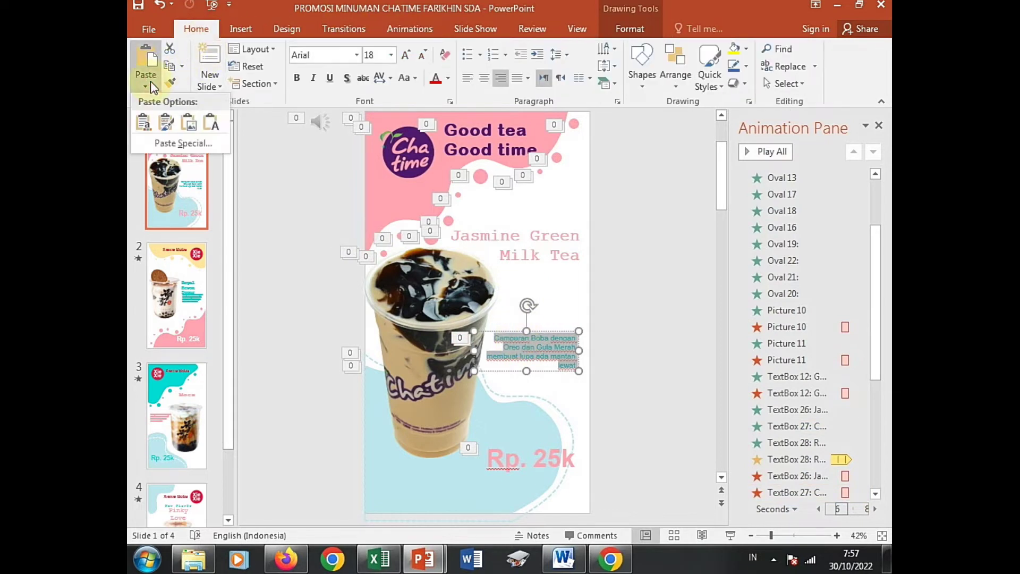
left_click(211, 124)
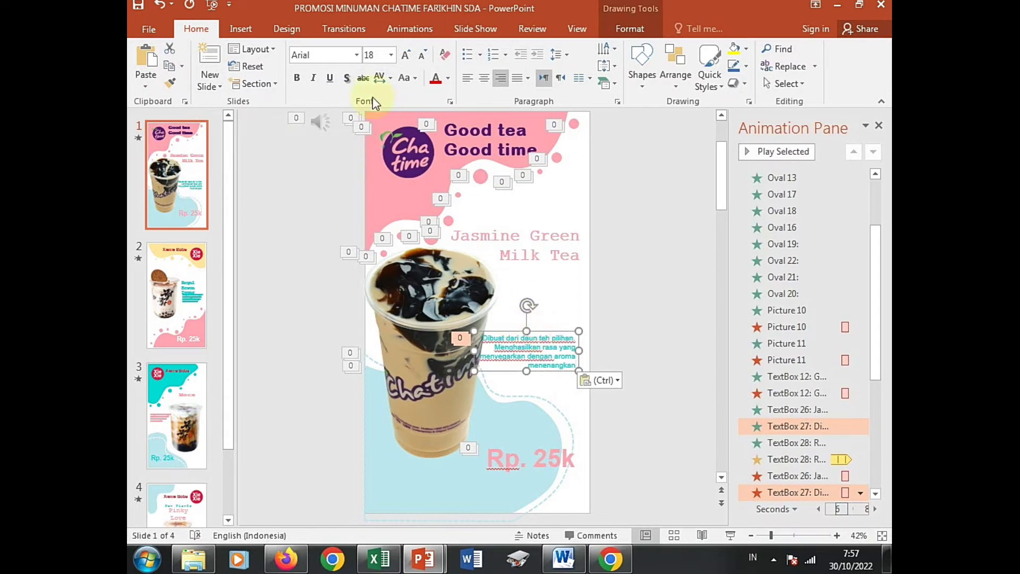
- Enlarge the description to 32 pt and move it up beneath the drink name
left_click(391, 56)
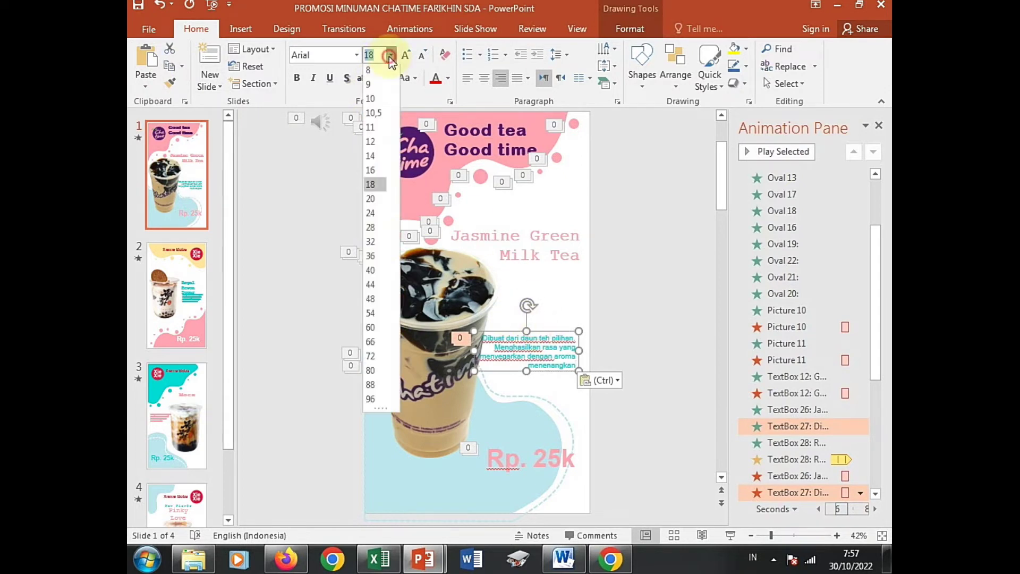
left_click(372, 244)
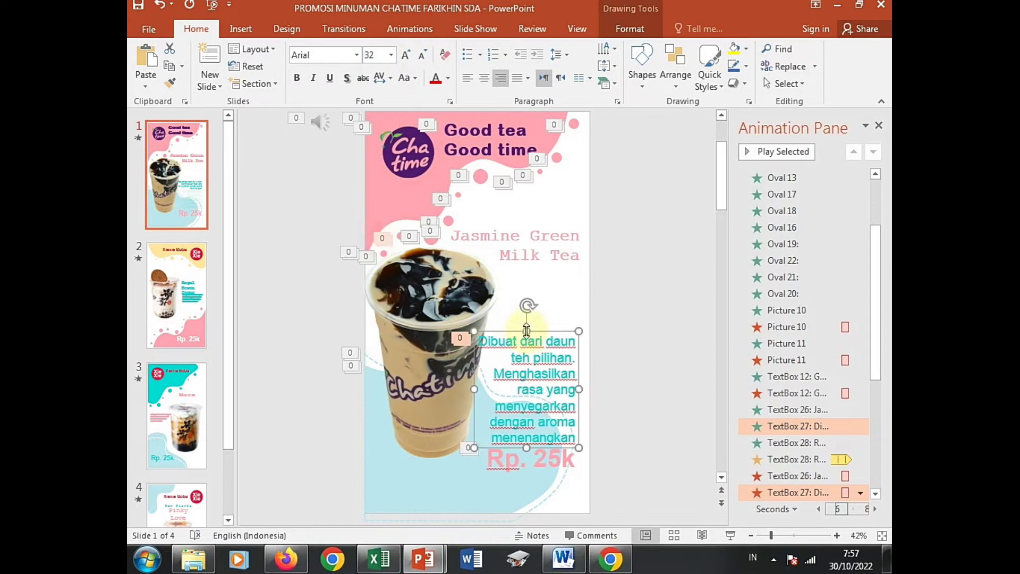
left_click_drag(541, 312, 543, 252)
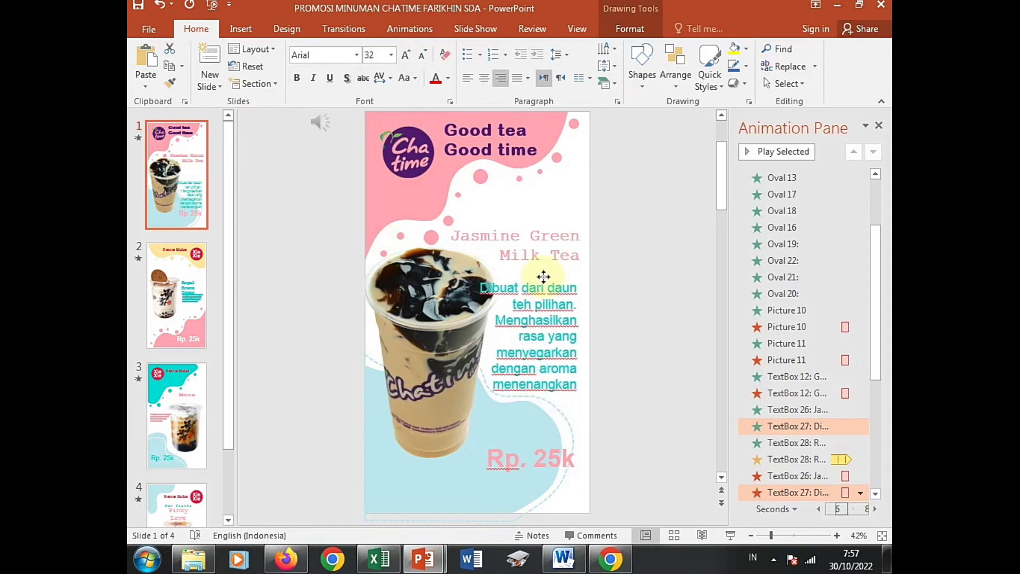
left_click(390, 55)
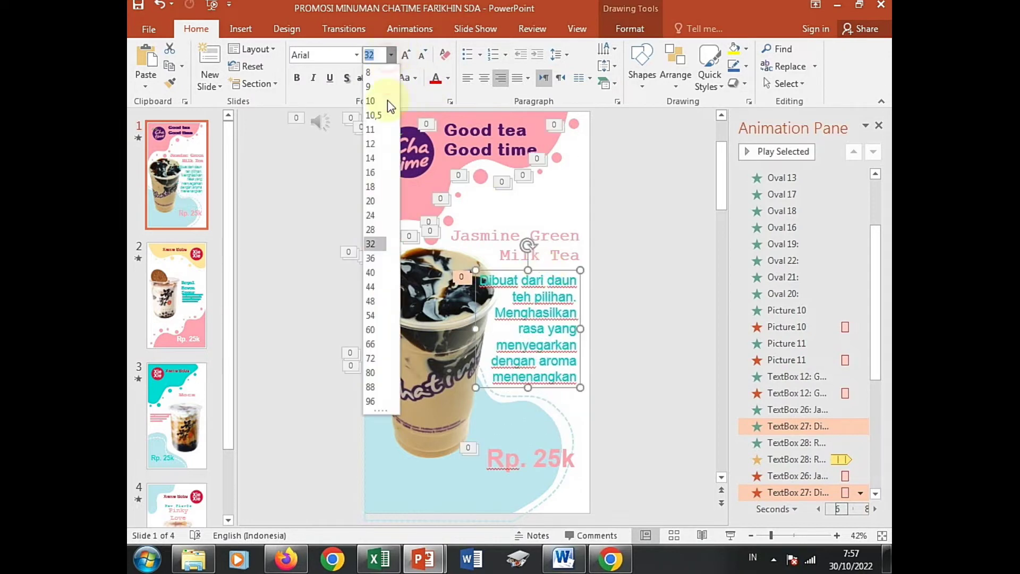
- Reduce slide 1's description to 28 pt and nudge it down slightly
left_click(374, 230)
key("Down")
key("Down")
key("Down")
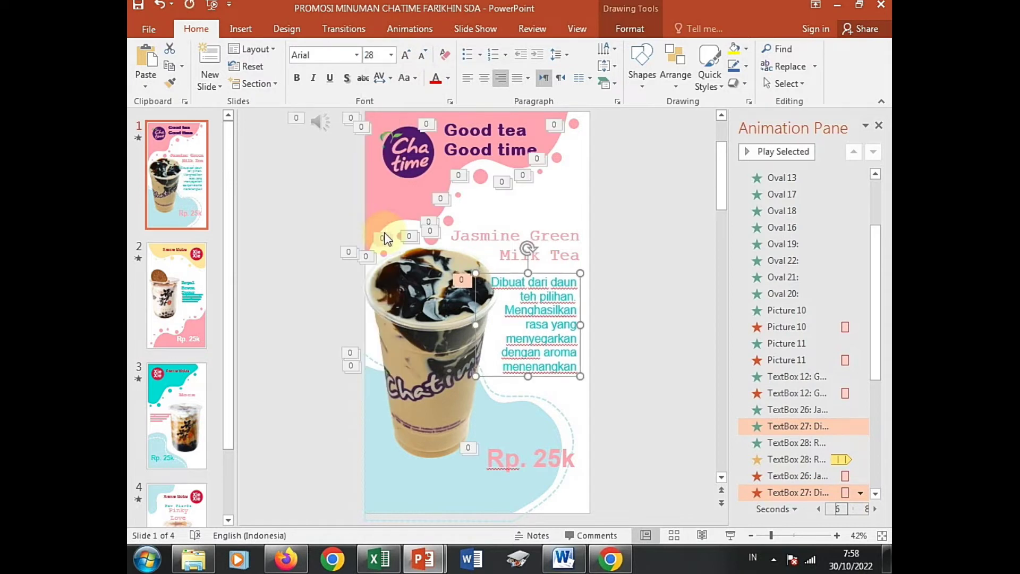
key("Down")
key("Down")
key("Down")
key("Down")
- Replace slide 1's cup photo with the Jasmine Green Milk Tea image
left_click(407, 294)
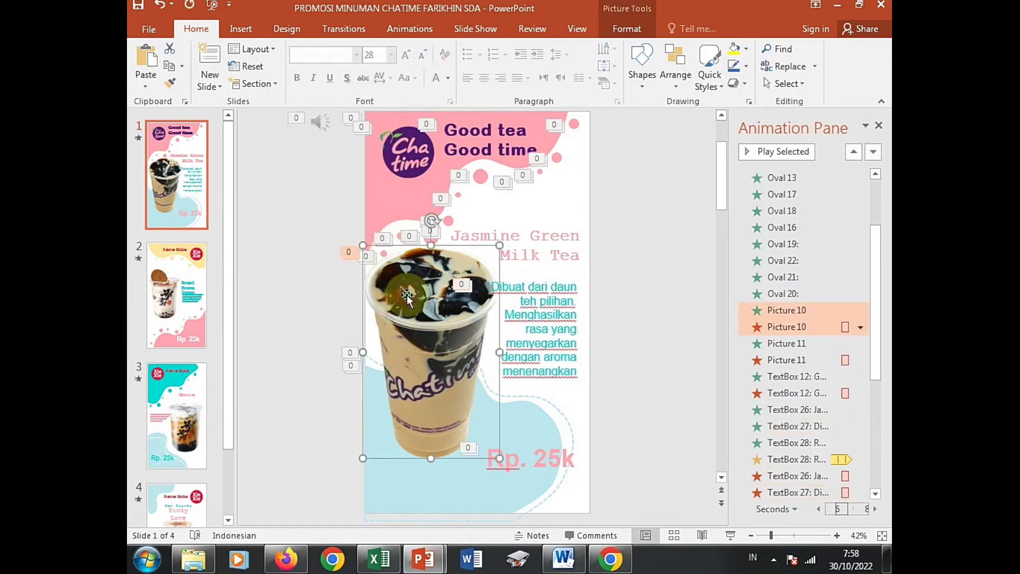
right_click(407, 295)
left_click(454, 133)
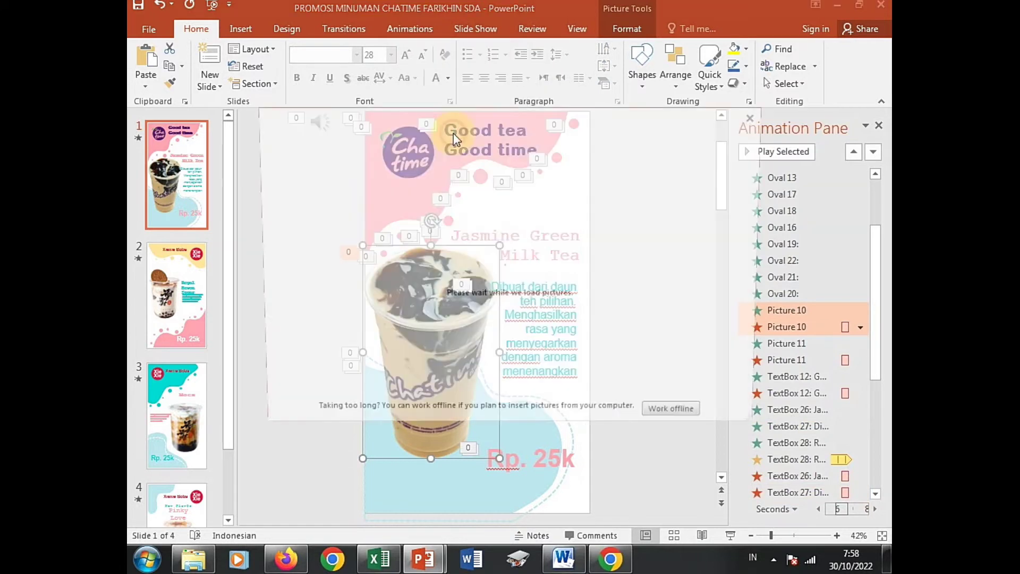
left_click(518, 312)
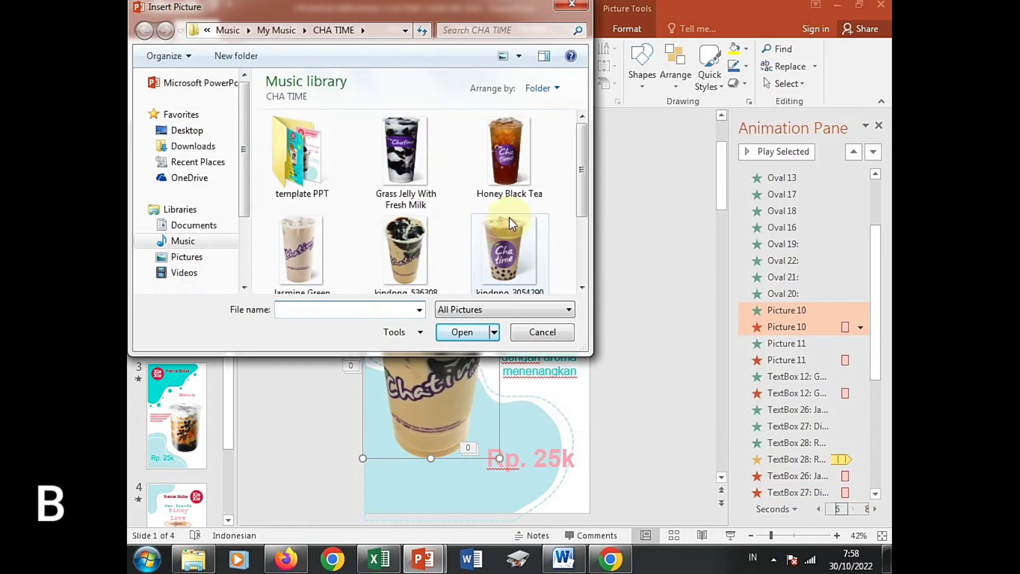
left_click(301, 243)
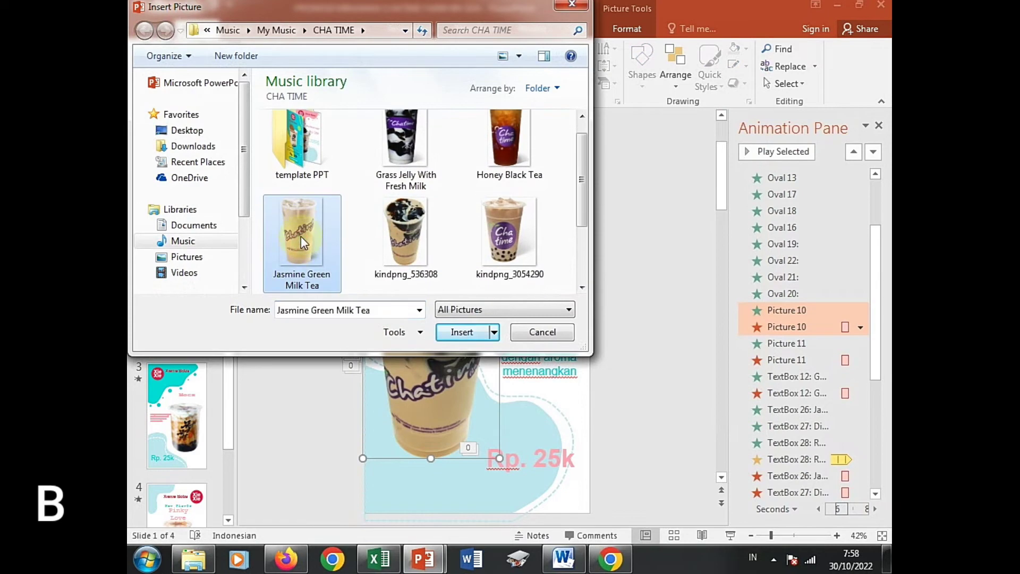
left_click(453, 334)
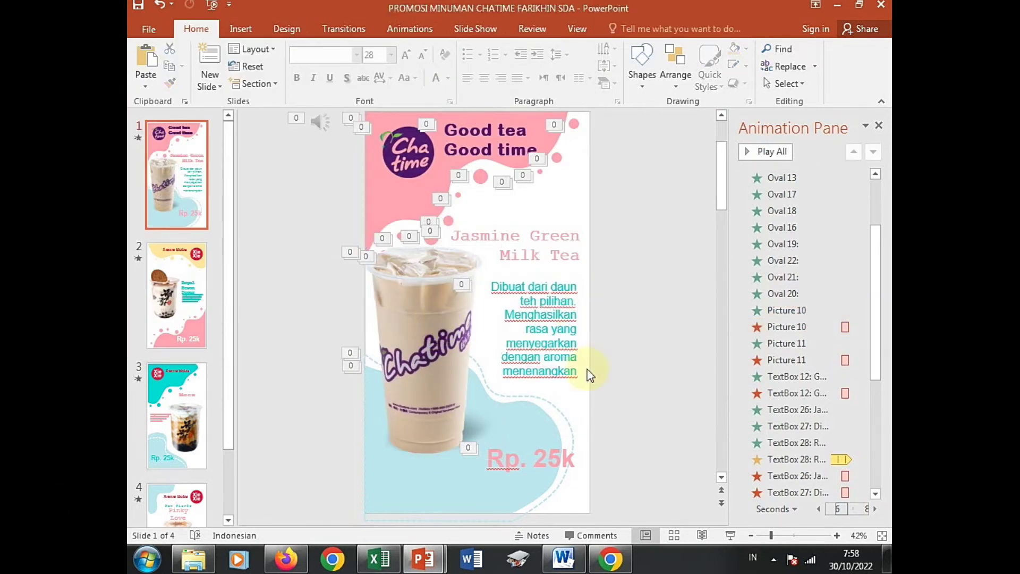
- Change slide 1's Rp. 25k price text to the Arial Black font
left_click(551, 449)
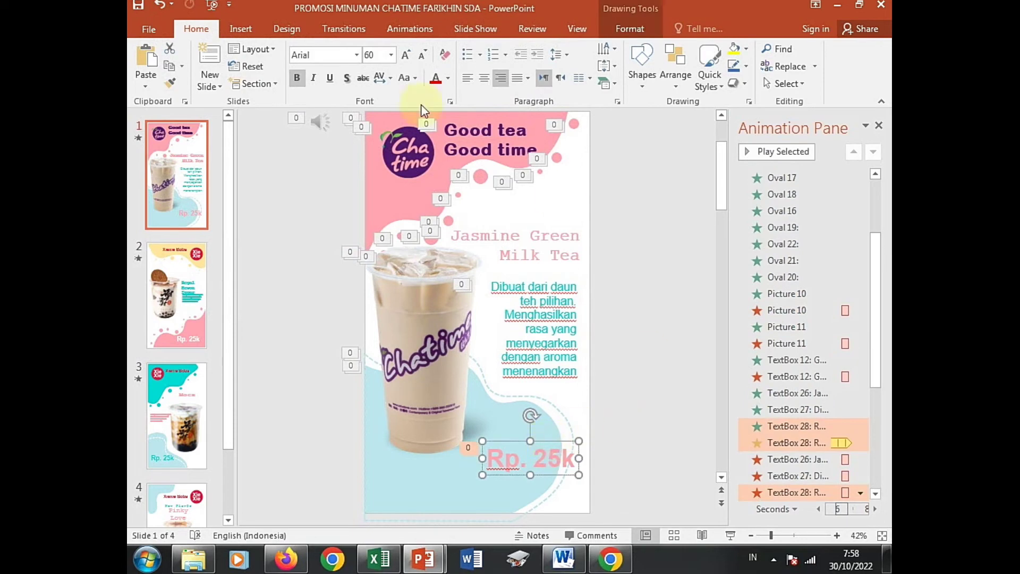
left_click(356, 55)
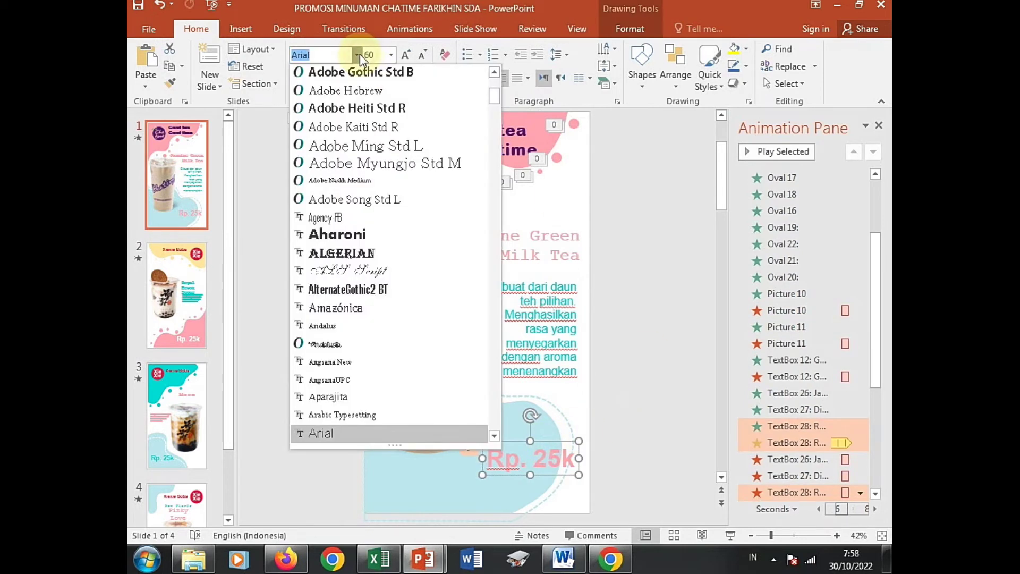
type("Arial")
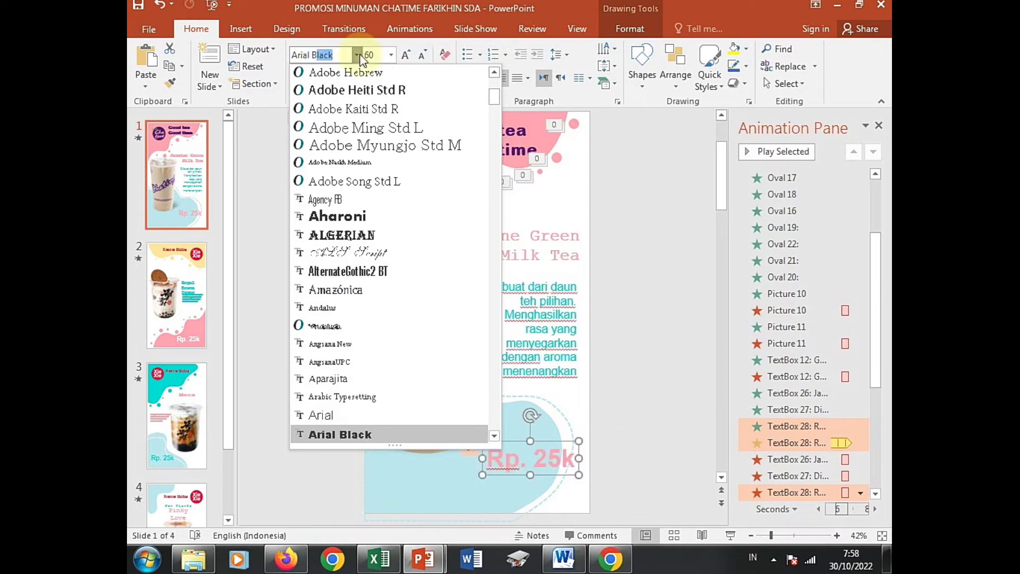
key("Return")
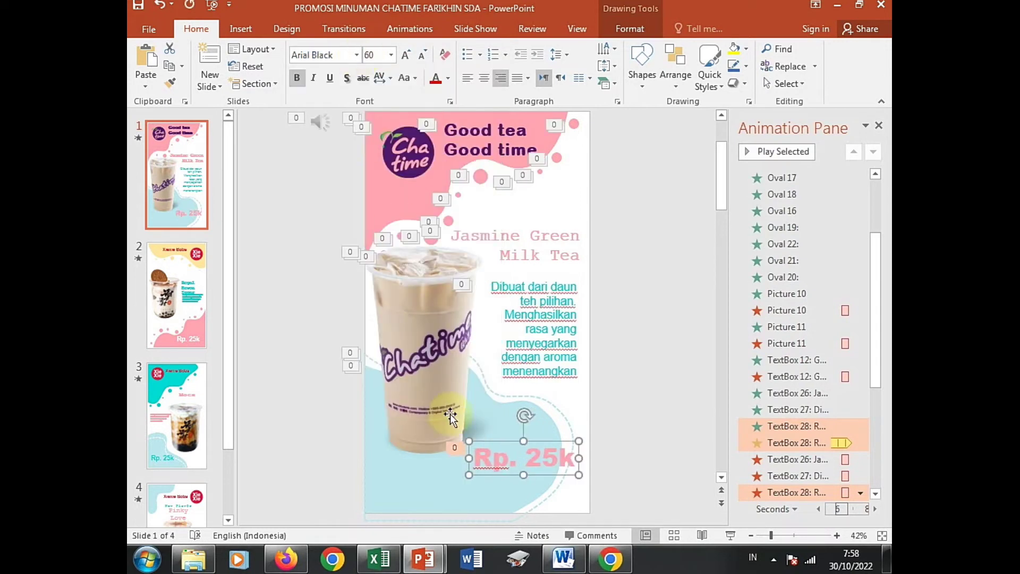
left_click(655, 386)
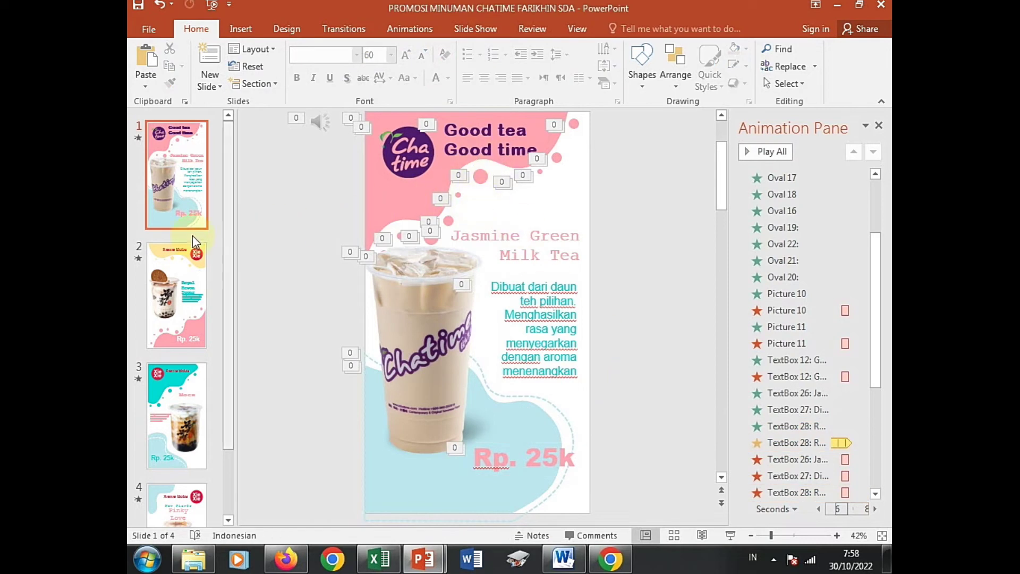
- On slide 2, swap the boba cup photo for Lychee Black Tea from the CHA TIME folder
scroll(419, 291, "down", 3)
right_click(419, 292)
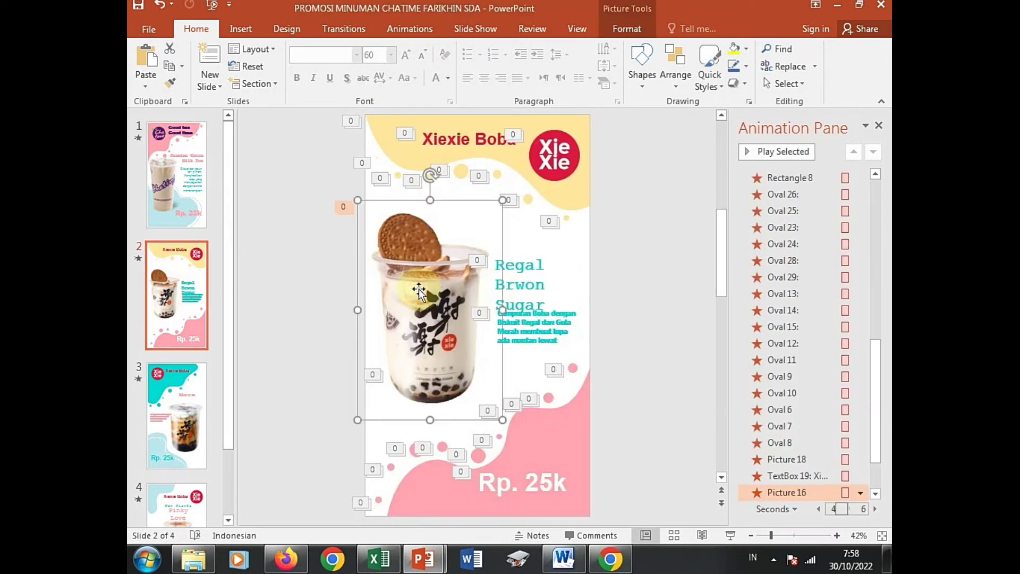
left_click(467, 375)
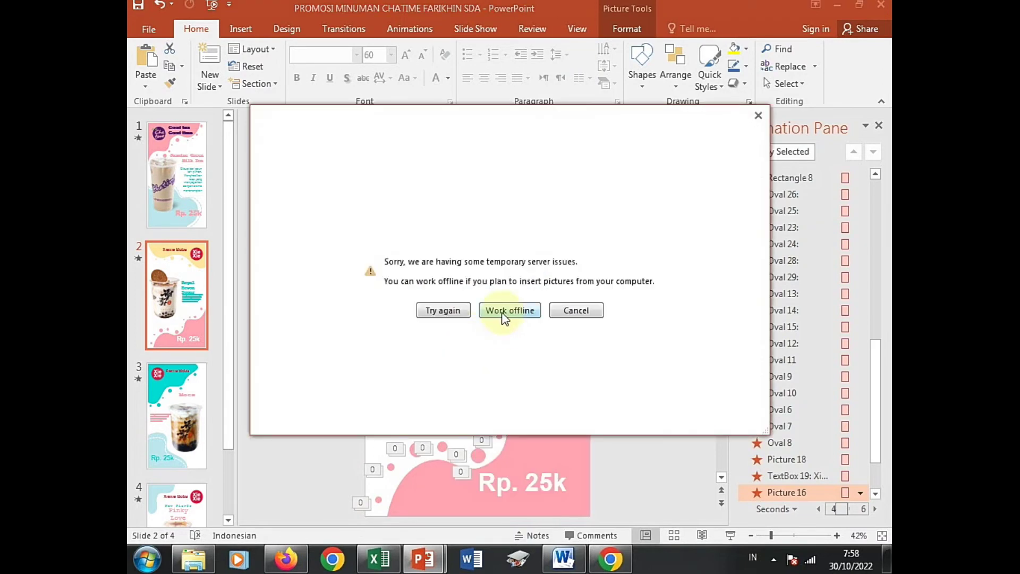
left_click(503, 312)
left_click(405, 177)
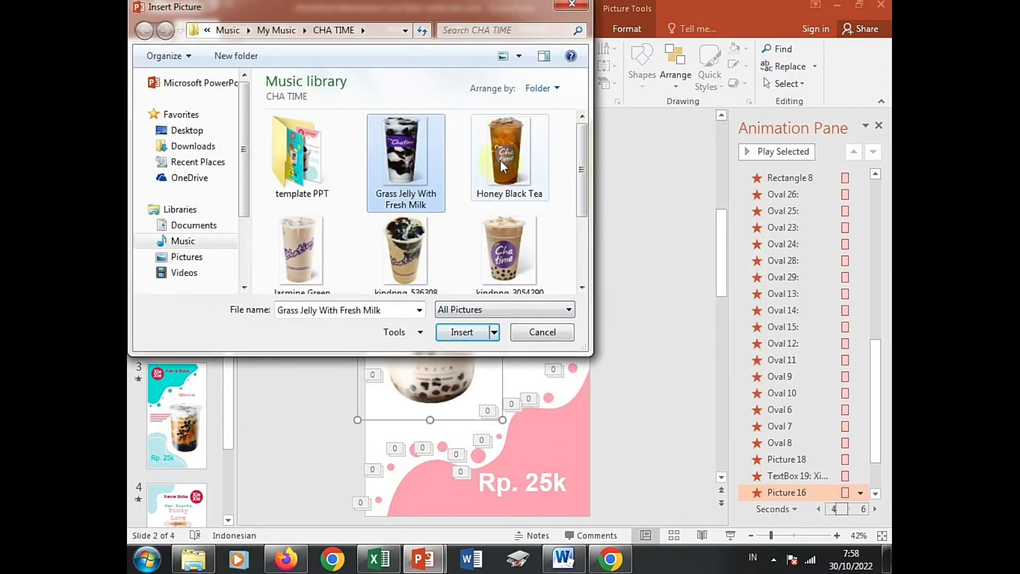
scroll(442, 225, "down", 3)
double_click(416, 228)
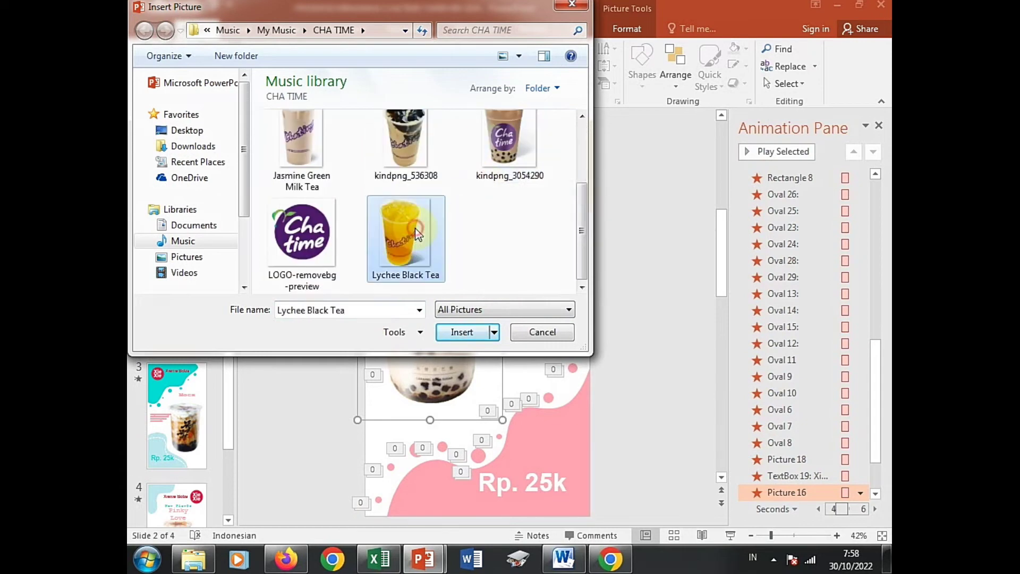
left_click(540, 259)
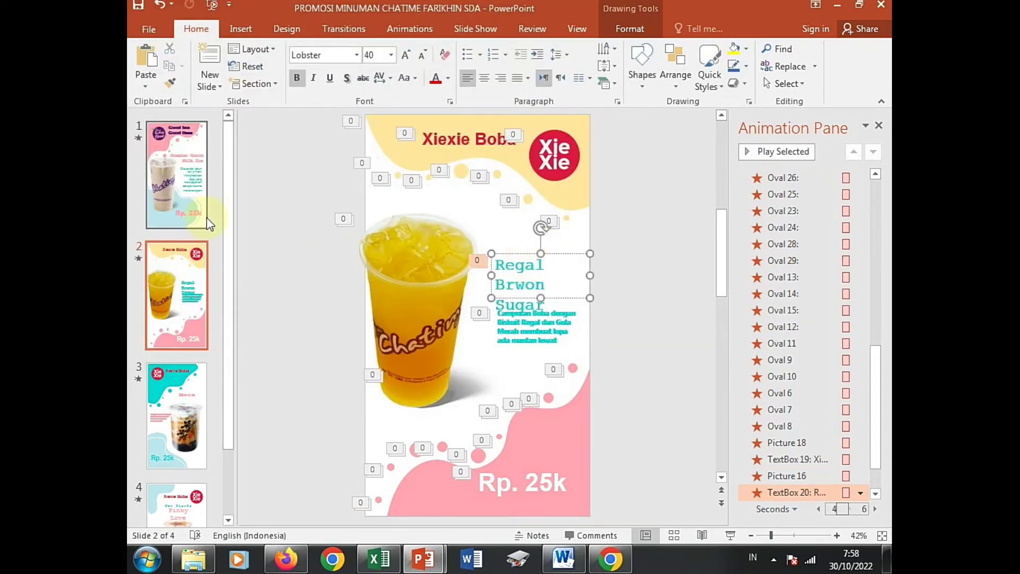
- Swap slide 2's Xie Xie logo for the Cha Time logo picture, then return to slide 1
left_click(551, 161)
right_click(550, 161)
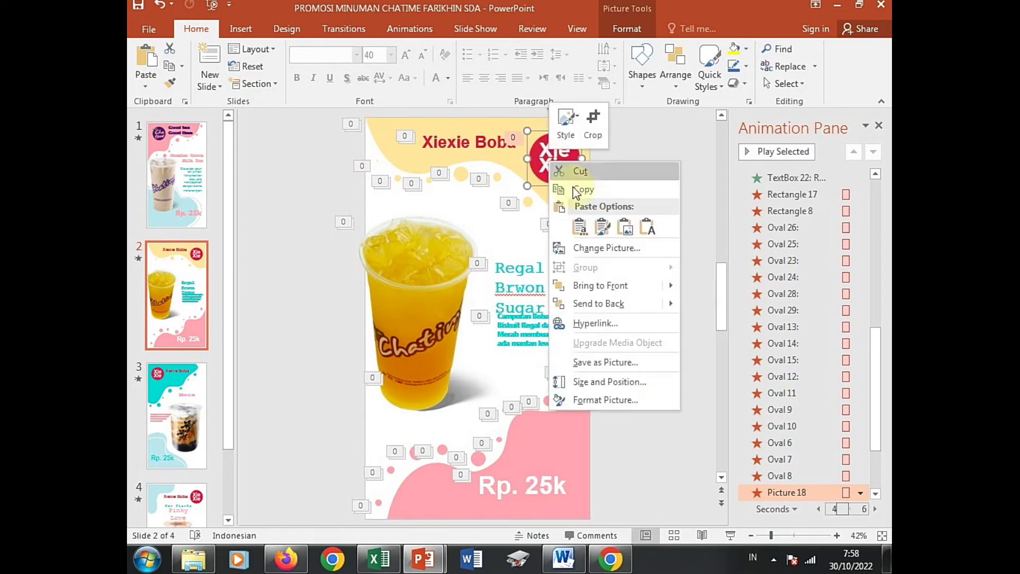
left_click(593, 249)
left_click(509, 308)
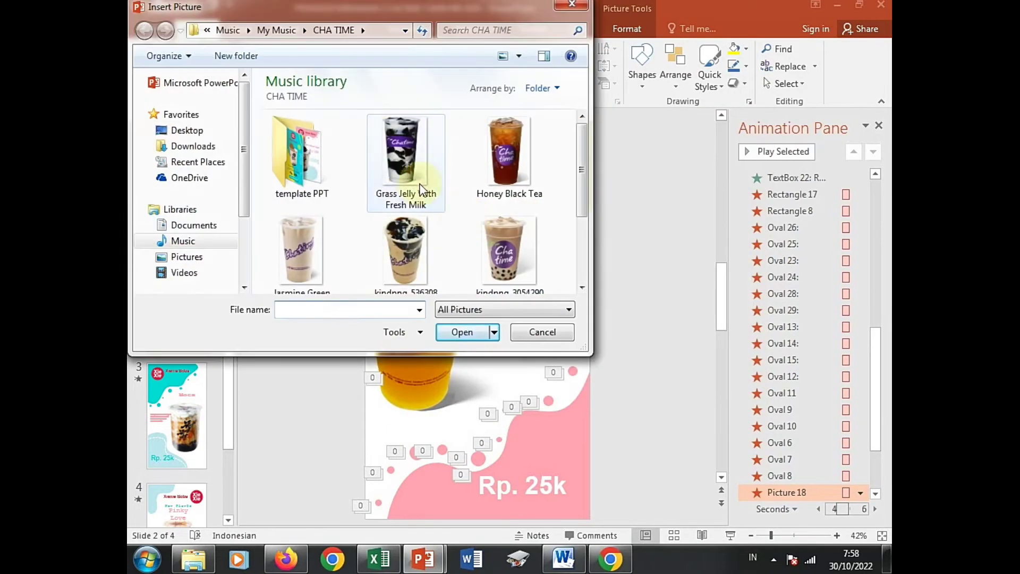
double_click(302, 232)
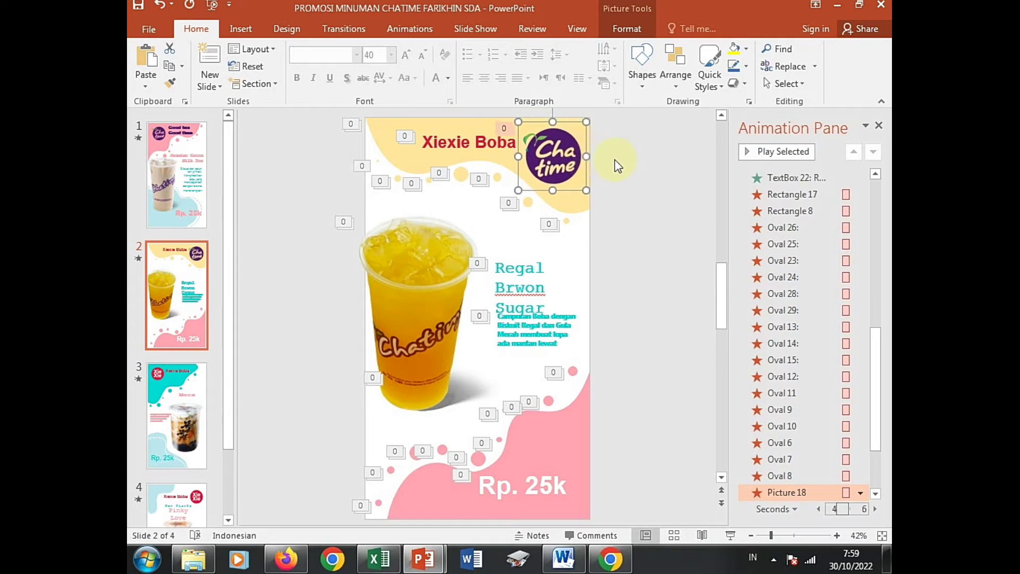
key("Page_Up")
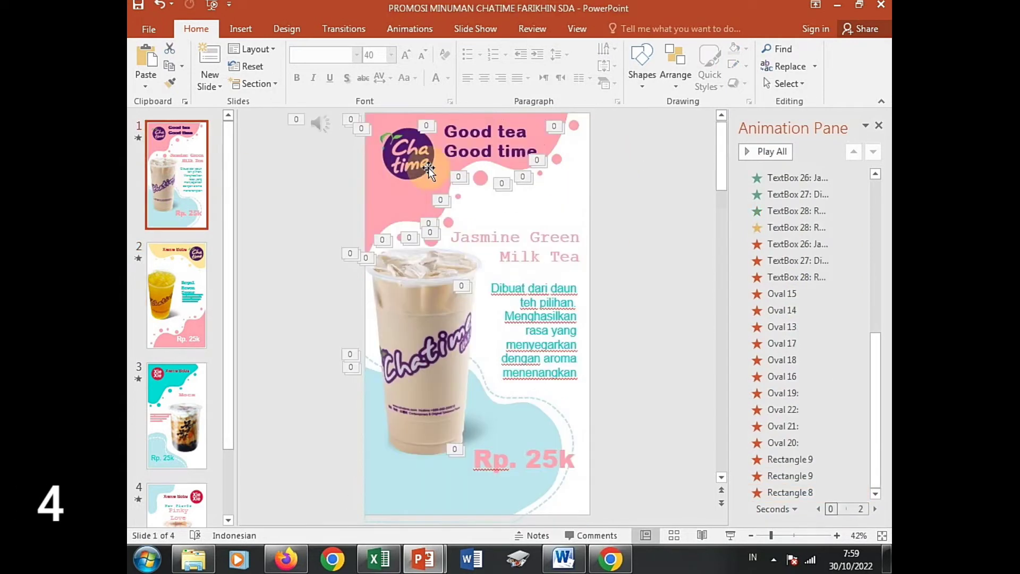
- Copy slide 1's Good tea Good time slogan over slide 2's Xiexie Boba heading
left_click(470, 139)
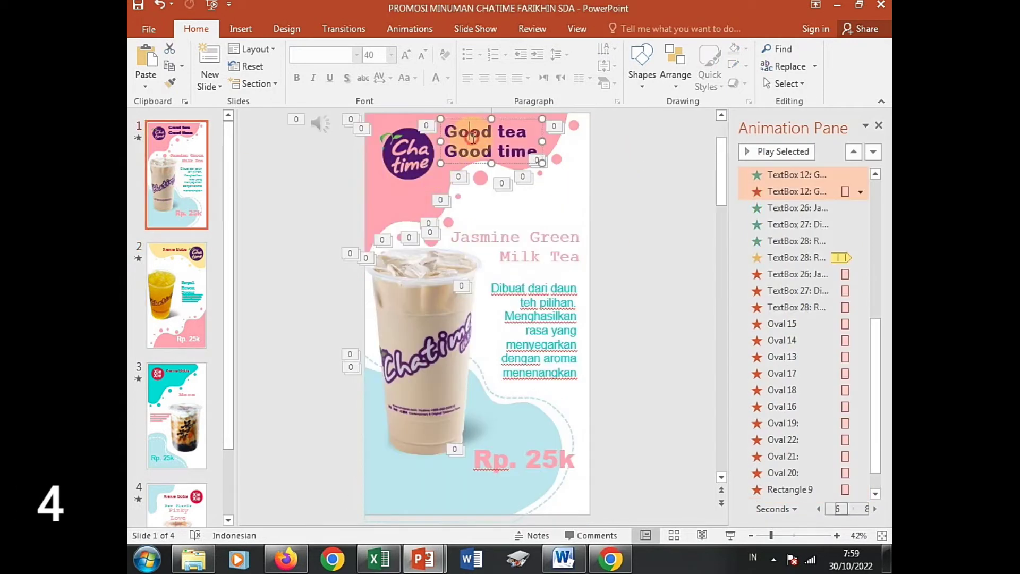
left_click(177, 295)
left_click(459, 142)
key("ctrl+a")
type("Good tea Good time")
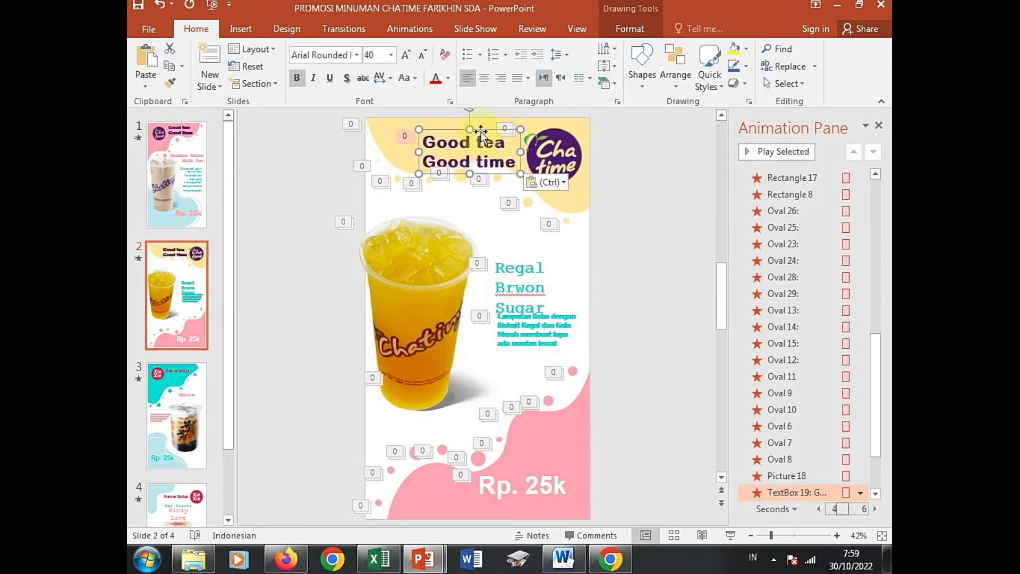
left_click(656, 186)
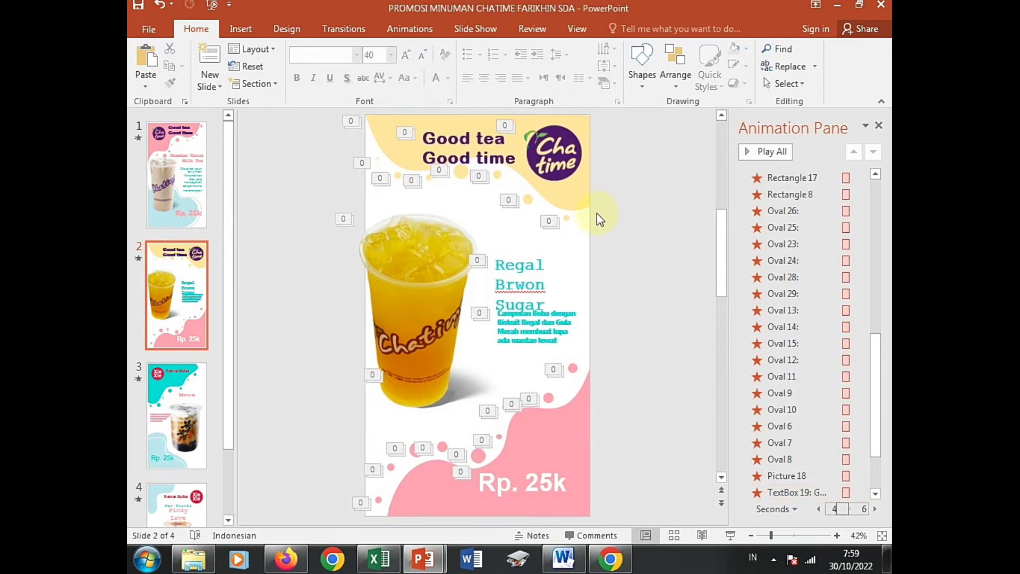
- Select slide 2's Regal Brwon drink name, then copy the Lychee Black Tea file name from the photos folder
left_click(532, 274)
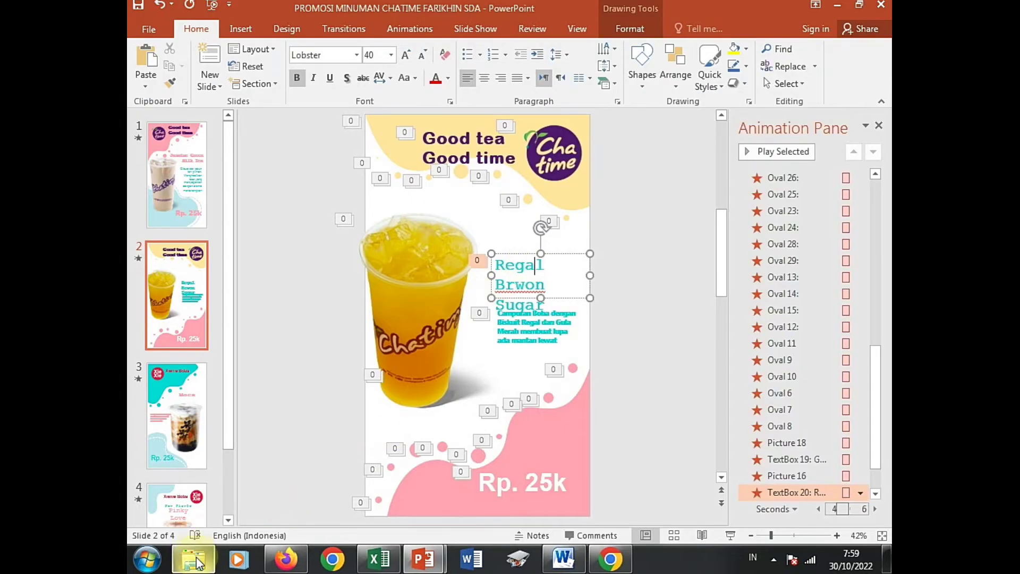
left_click(194, 558)
left_click(852, 189)
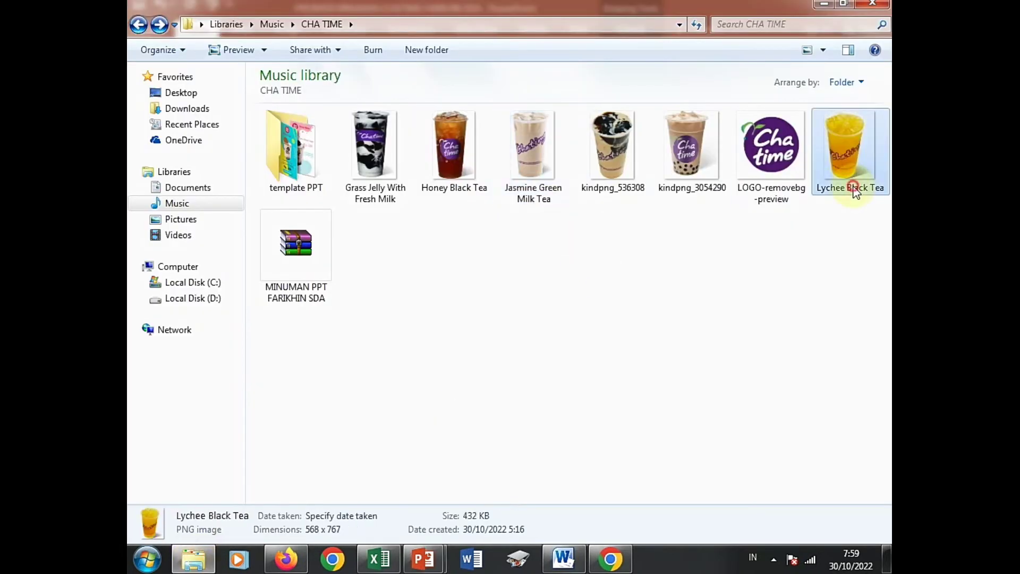
left_click(852, 188)
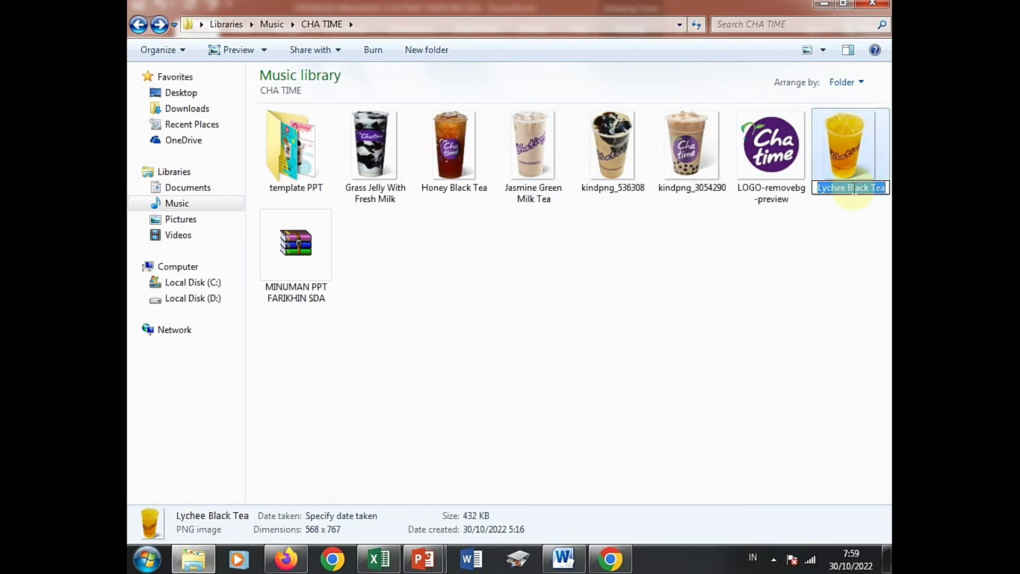
left_click(849, 216)
- Paste Lychee Black Tea over Regal Brwon Sugar on slide 2 and nudge the name left
key("alt+Tab")
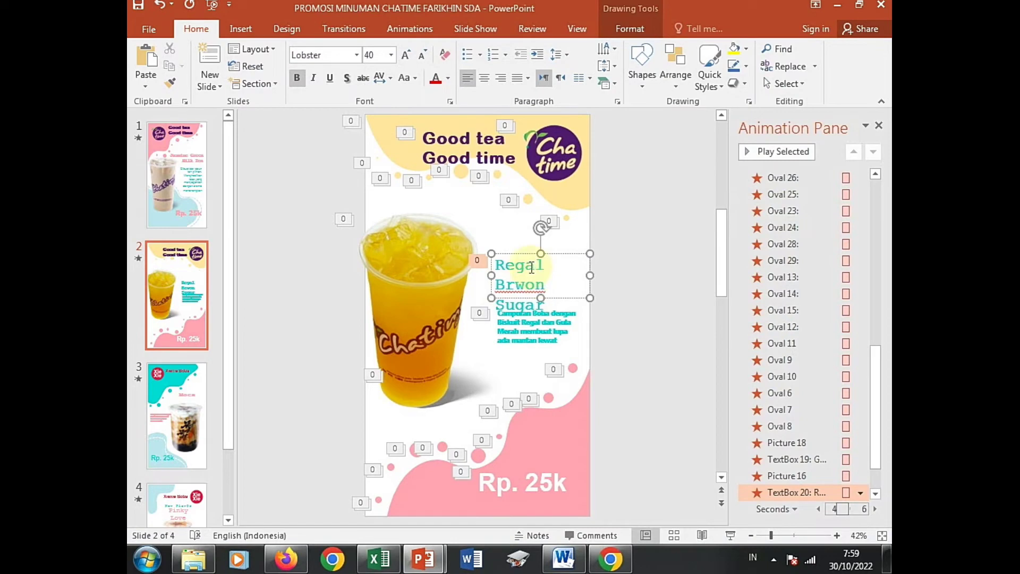
triple_click(531, 267)
right_click(529, 267)
left_click(563, 297)
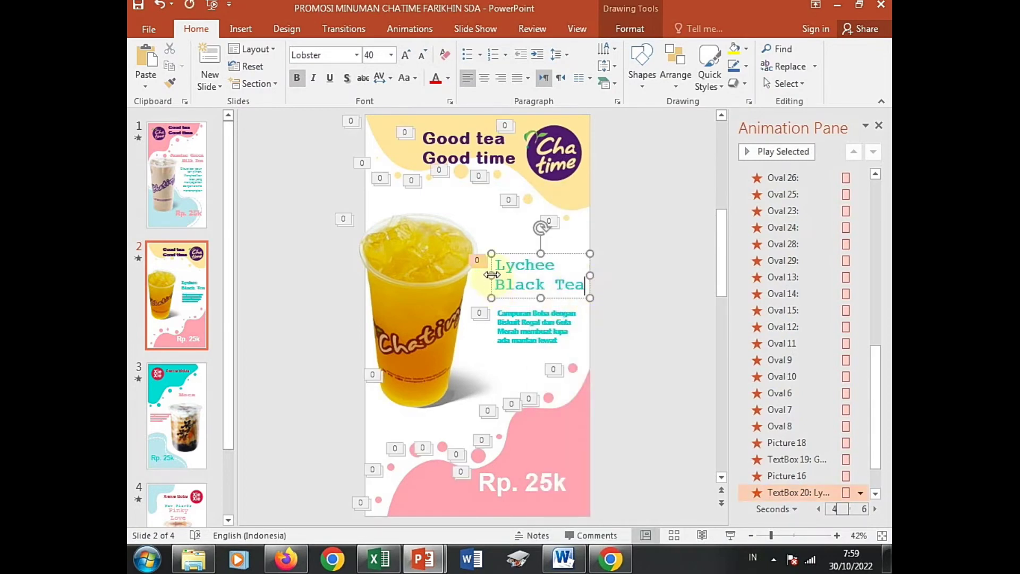
key("Left")
key("Left")
key("Left")
key("Left")
key("Left")
key("Left")
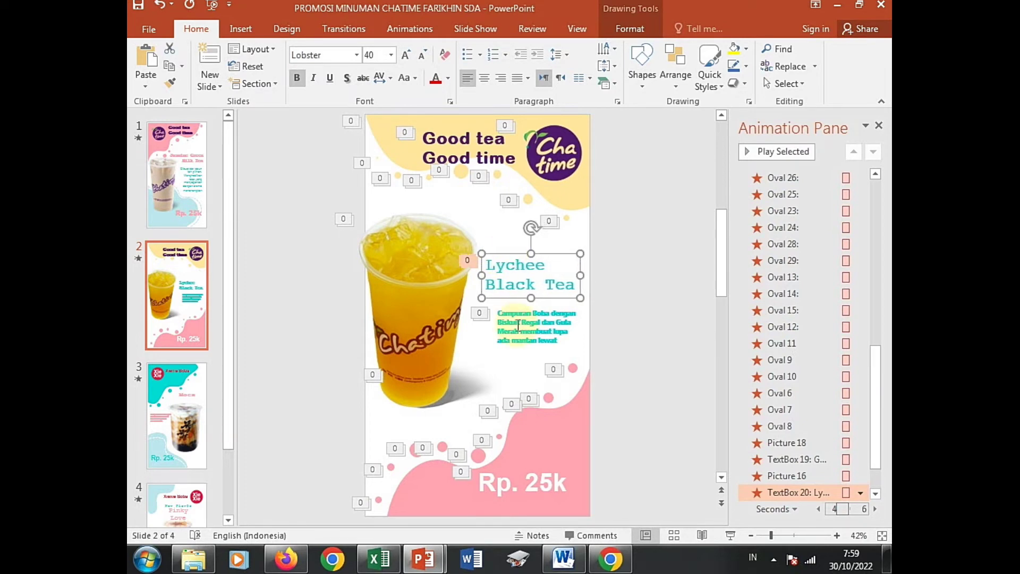
left_click(515, 325)
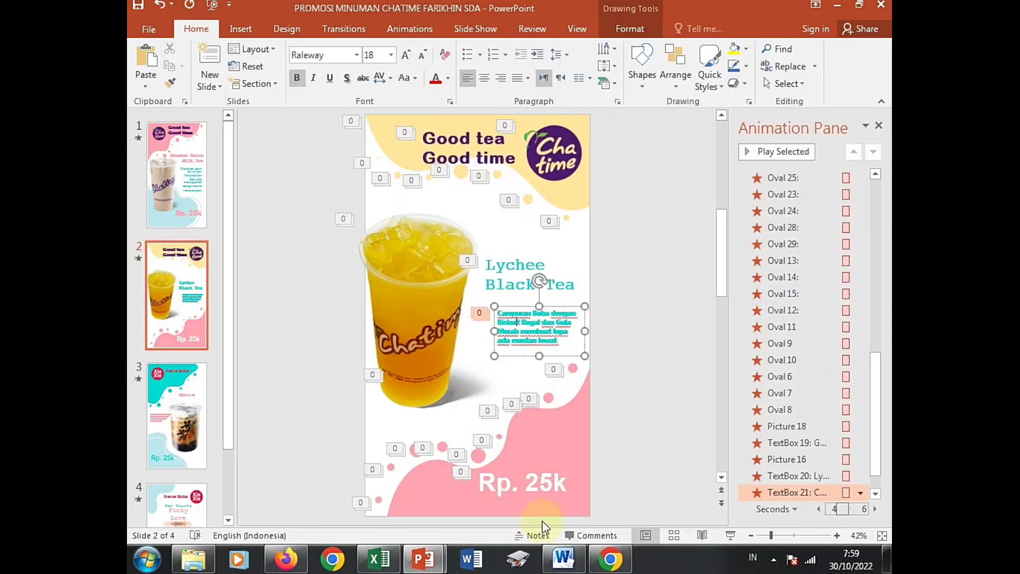
- Copy the Word paragraph from 'Dibuat dari' to 'segar' and select slide 2's old description text
left_click(563, 558)
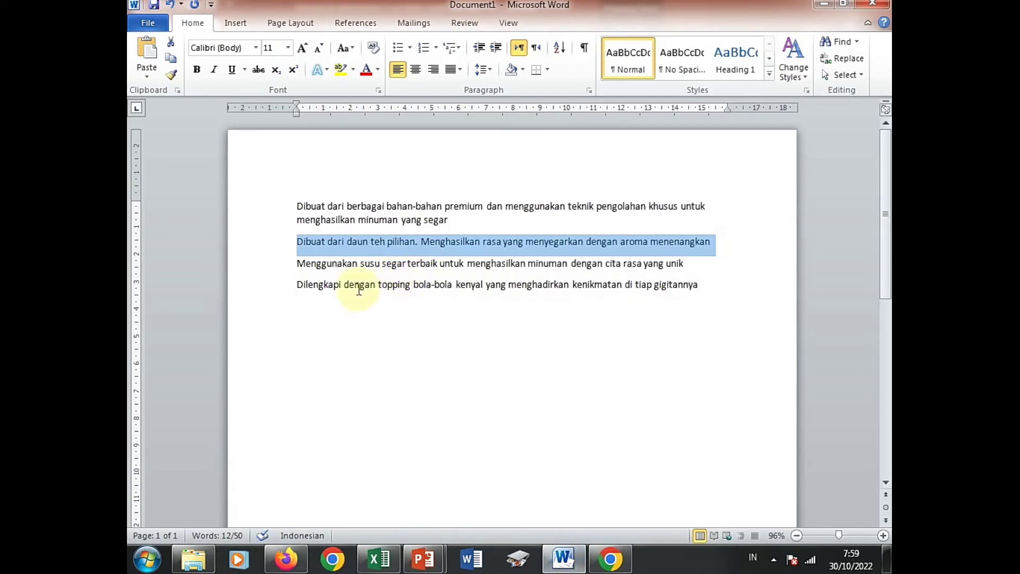
left_click(343, 206)
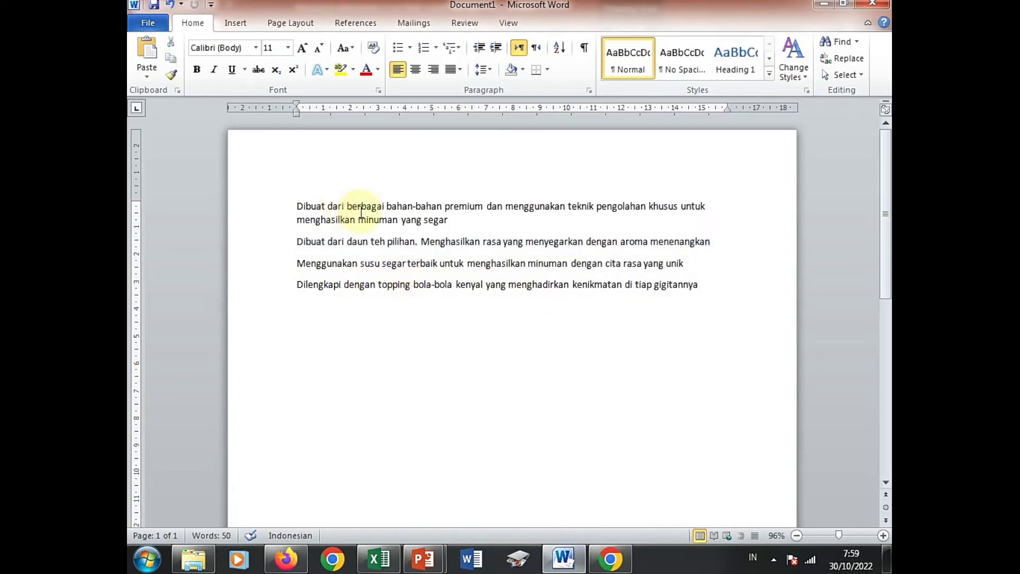
key("ctrl+a")
left_click(355, 208)
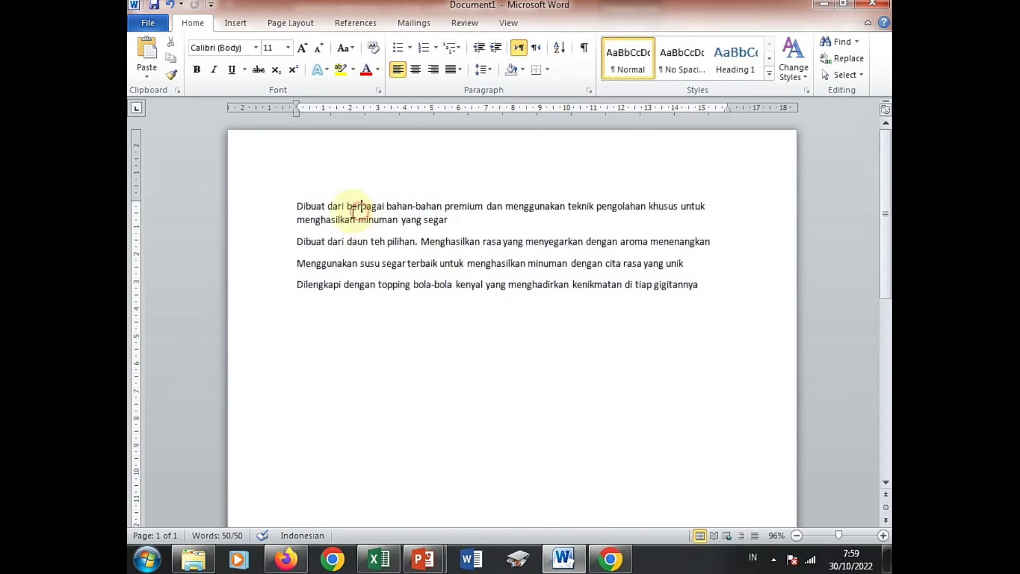
left_click_drag(296, 206, 446, 221)
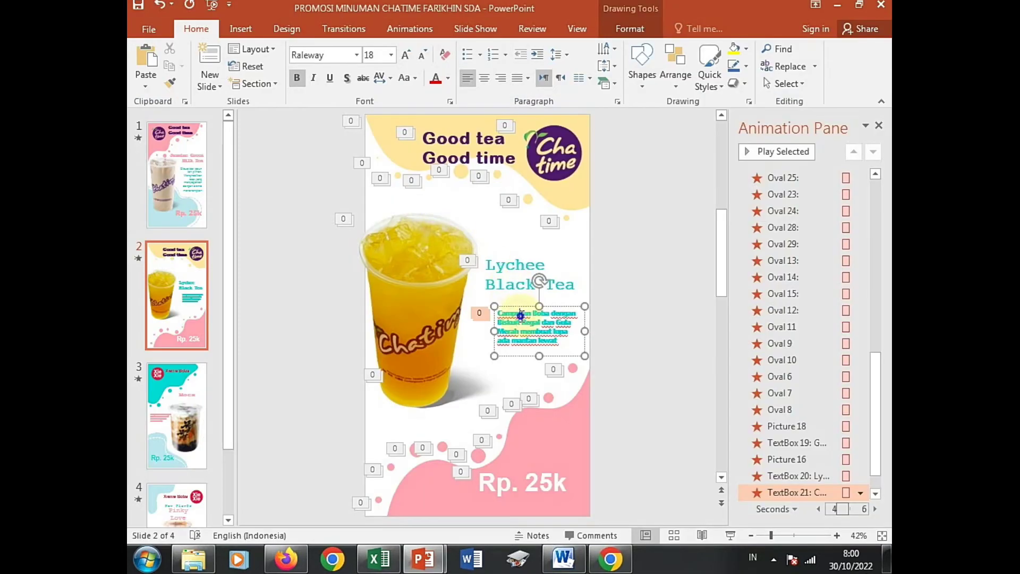
right_click(521, 316)
left_click(540, 345)
key("ctrl+a")
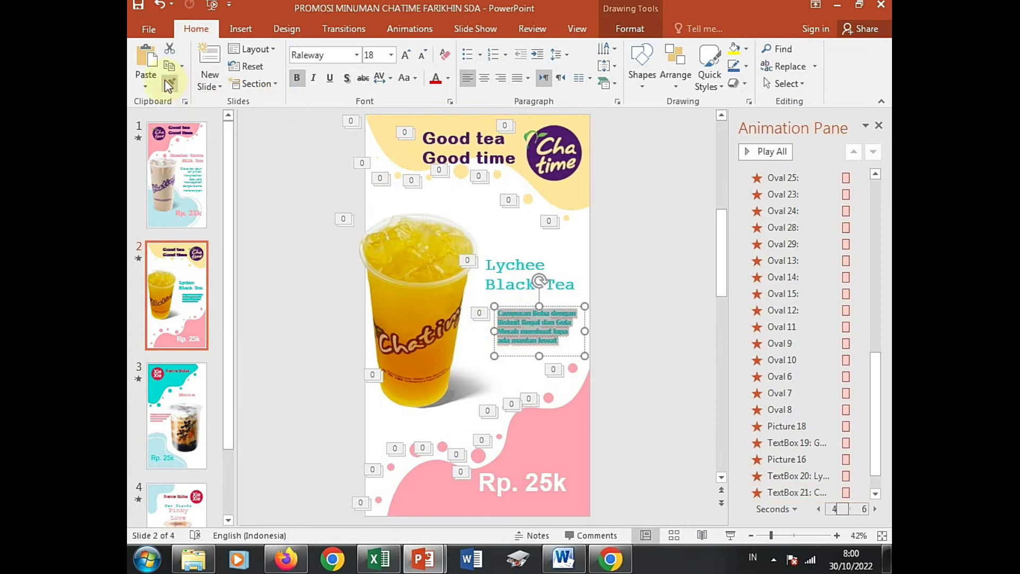
- Paste the Dibuat dari berbagai paragraph as plain text at font size 28
left_click(148, 85)
left_click(212, 119)
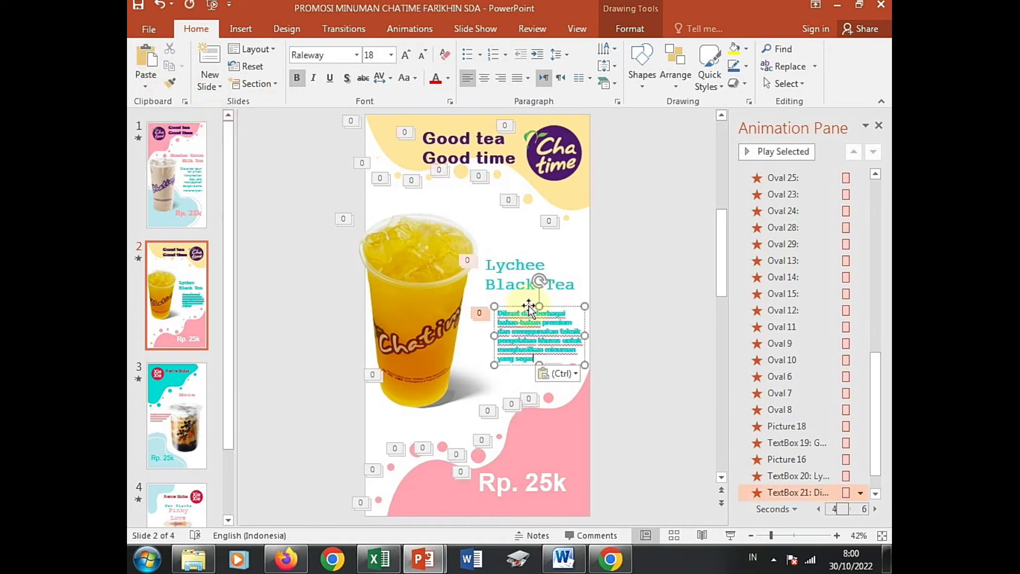
left_click(391, 55)
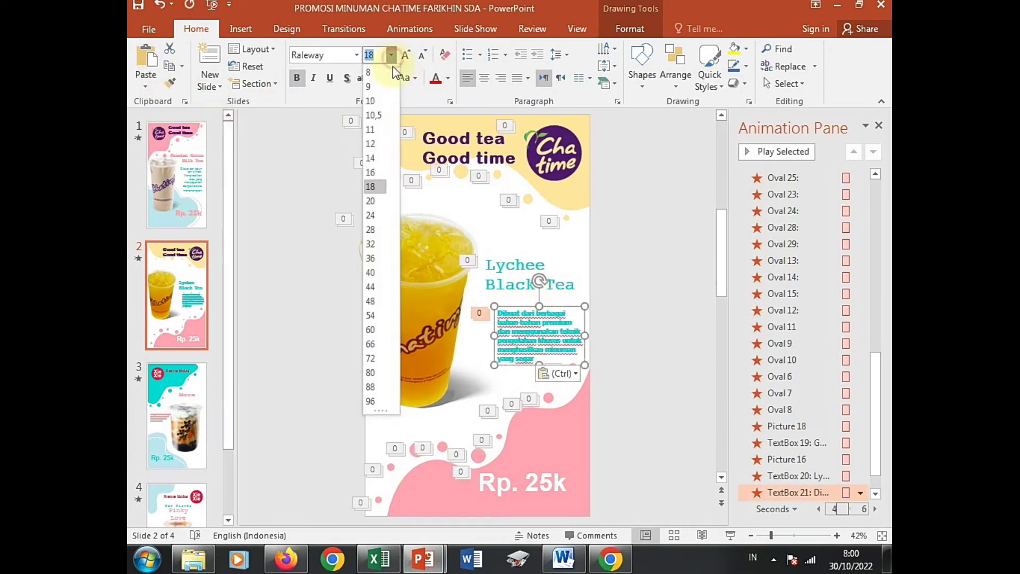
left_click(372, 230)
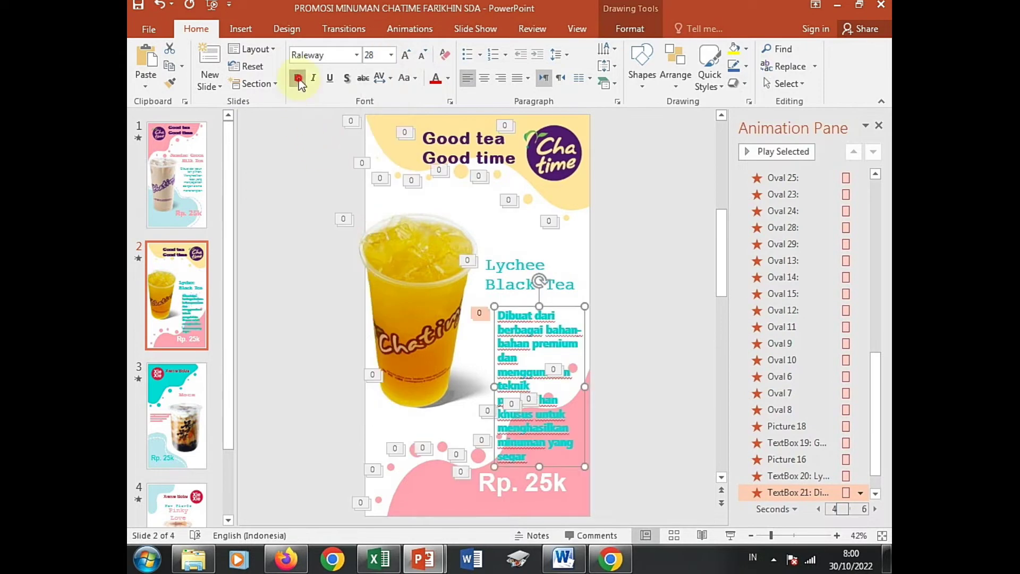
- Check slide 1's description formatting, then set slide 2's description font to Arial
left_click(197, 200)
left_click(524, 298)
left_click(202, 271)
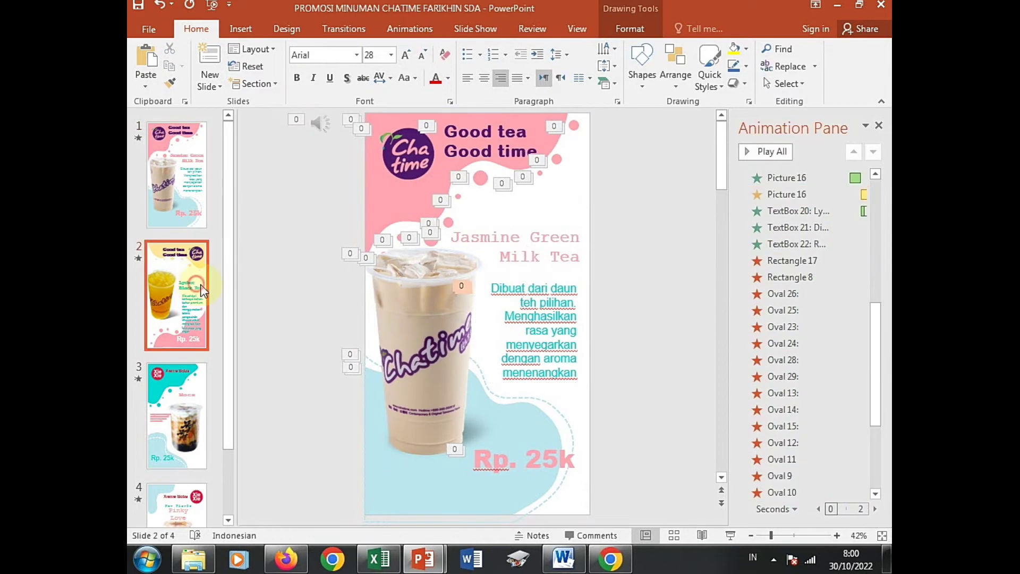
left_click(513, 308)
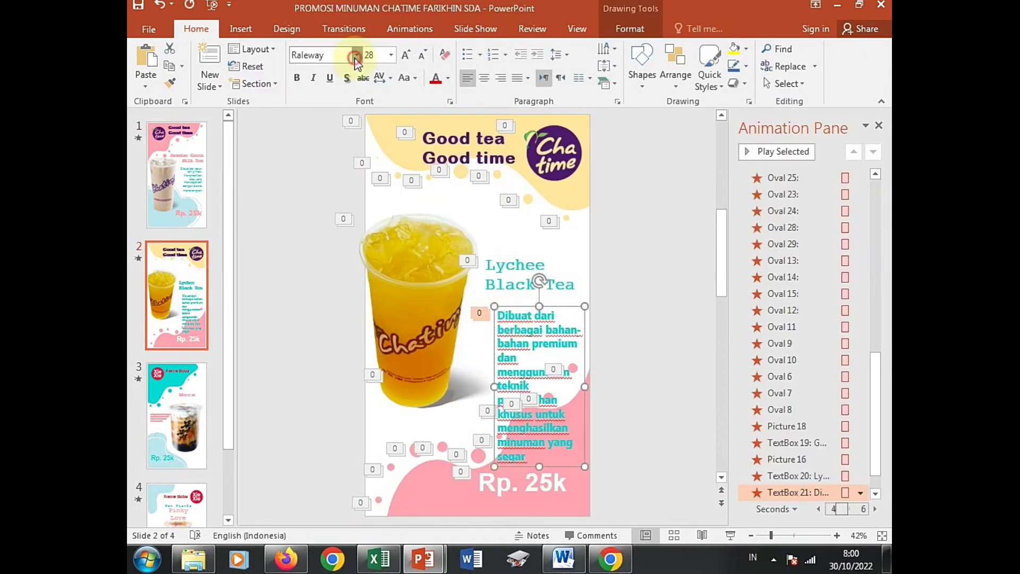
left_click(356, 55)
type("ar")
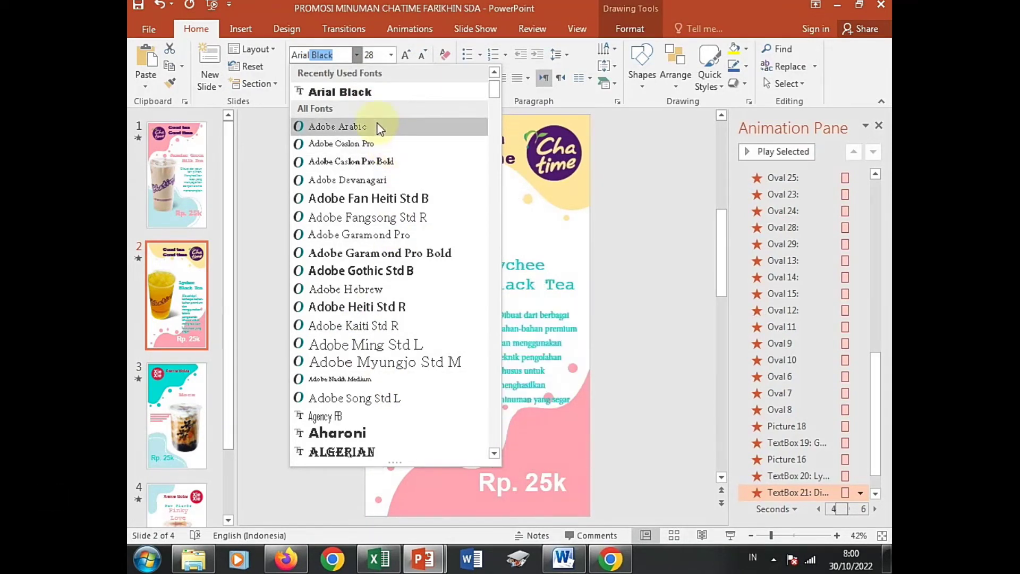
scroll(377, 202, "down", 4)
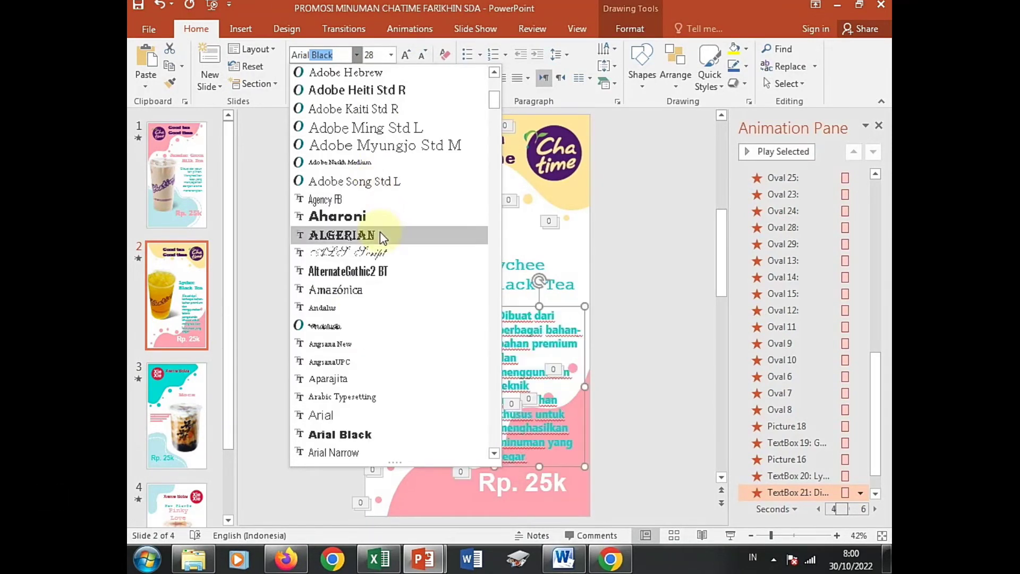
left_click(343, 416)
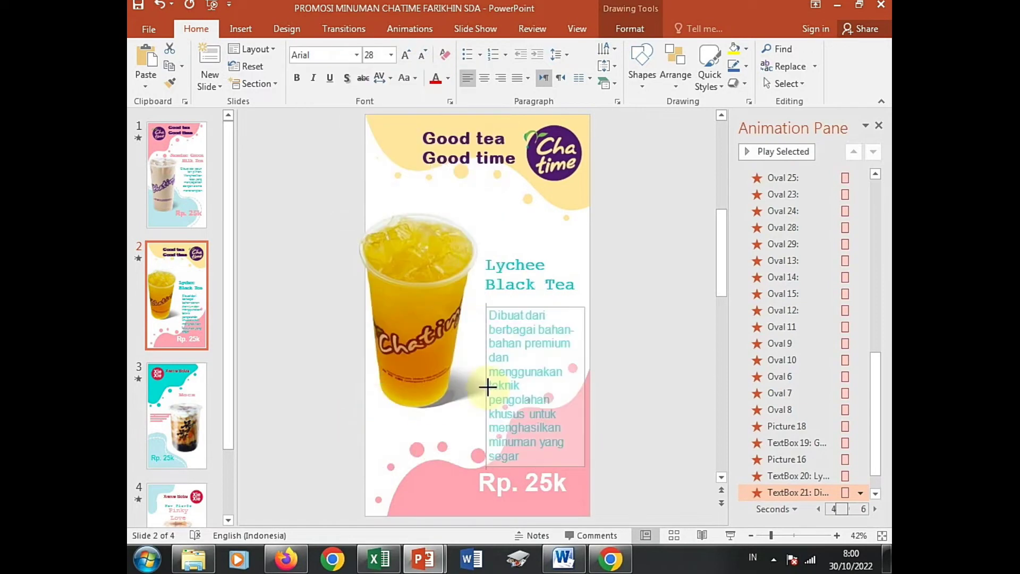
- Raise the Lychee Black Tea name and position the description just beneath it
left_click(508, 263)
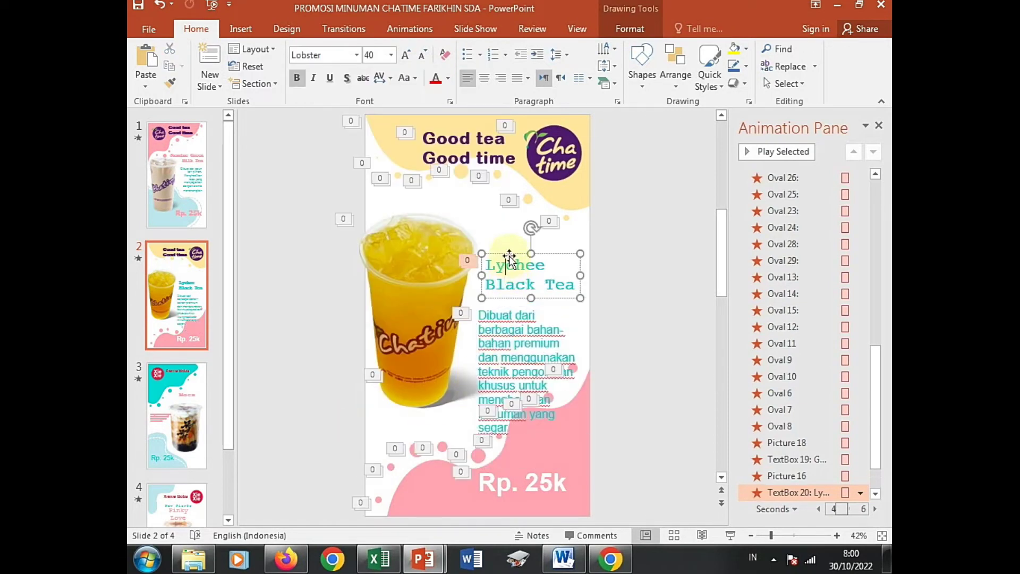
left_click_drag(509, 258, 509, 227)
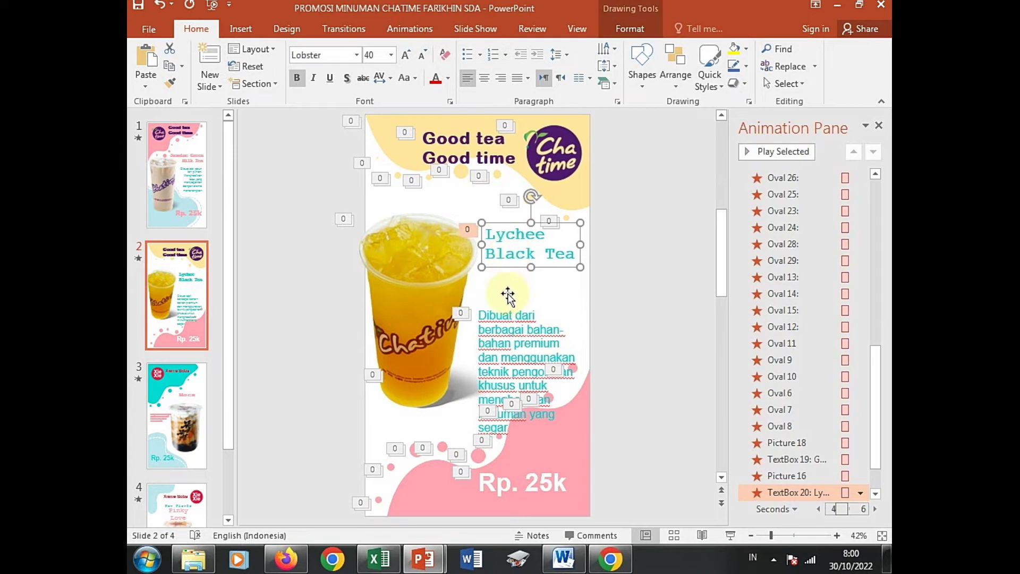
left_click(505, 307)
key("Up")
key("Up")
key("Up")
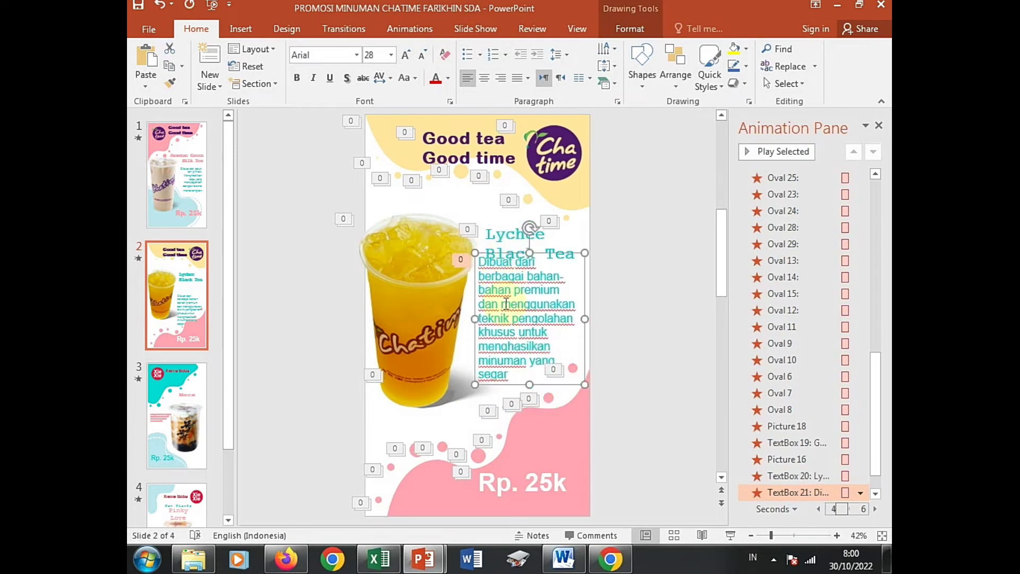
key("Down")
key("Down")
key("Down")
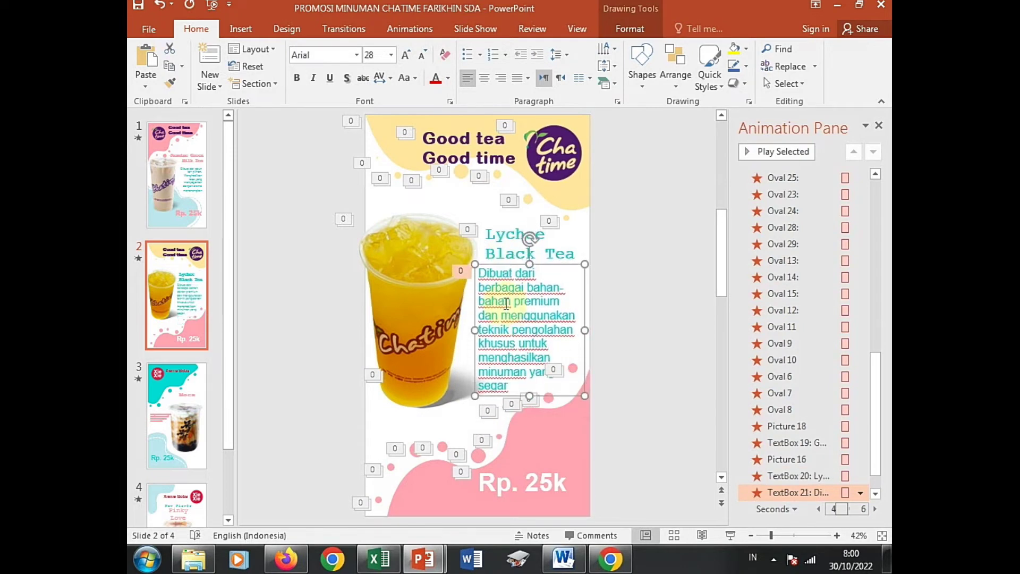
left_click(658, 361)
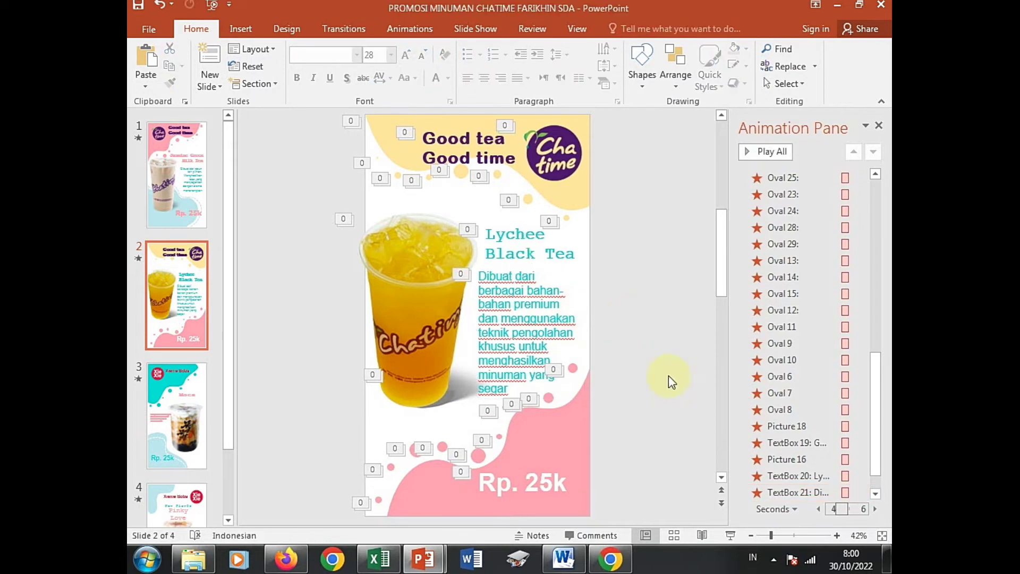
- Change slide 1's Jasmine Green Milk Tea price from Rp. 25k to Rp. 15k
left_click(197, 191)
left_click(538, 463)
key("BackSpace")
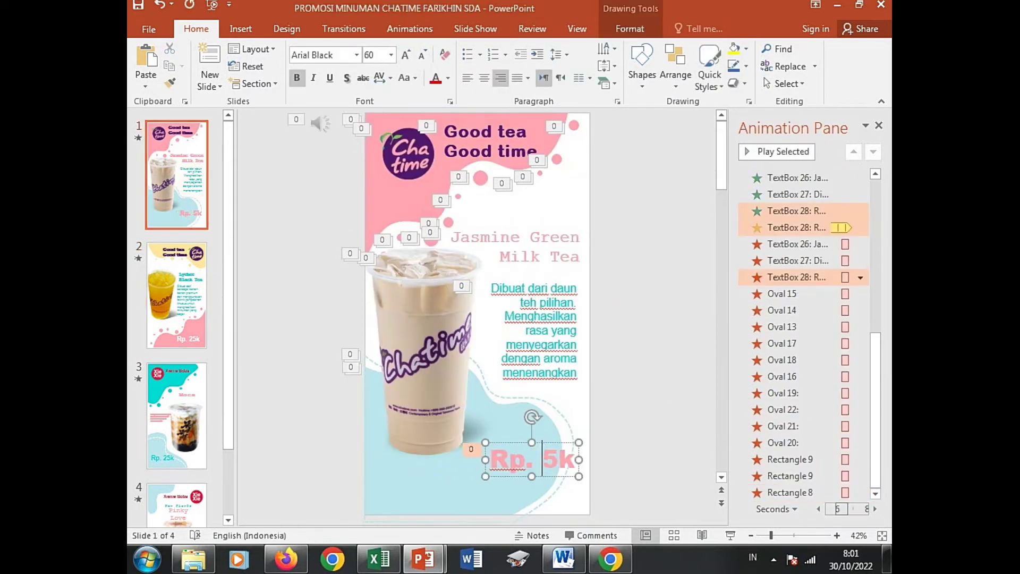
type("1")
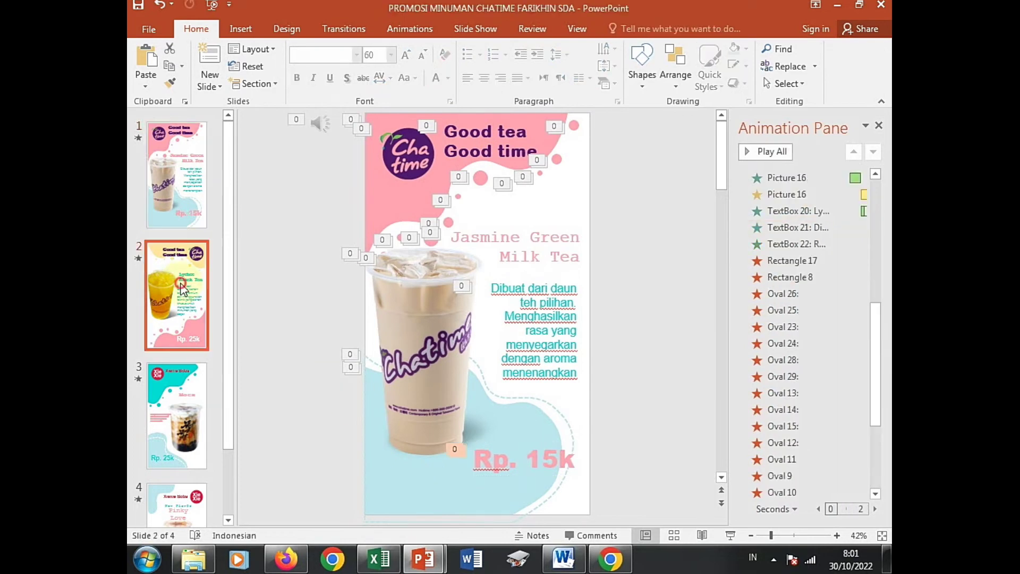
- Set slide 2's Lychee Black Tea price to Rp. 10k, then move to the Xiexie Boba slide
scroll(528, 467, "down", 1)
left_click(546, 478)
key("BackSpace")
key("BackSpace")
type("10")
left_click(630, 341)
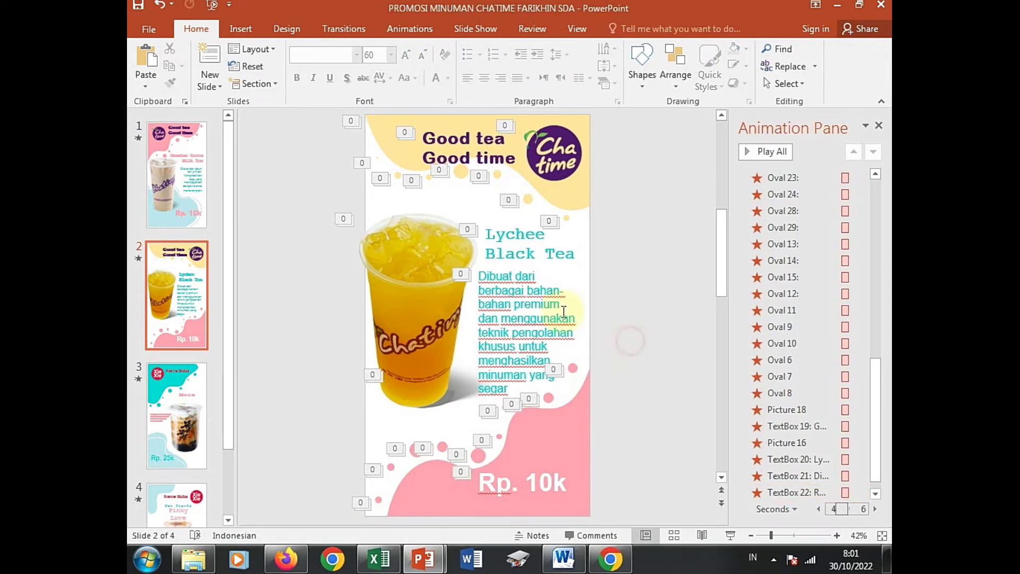
left_click(499, 229)
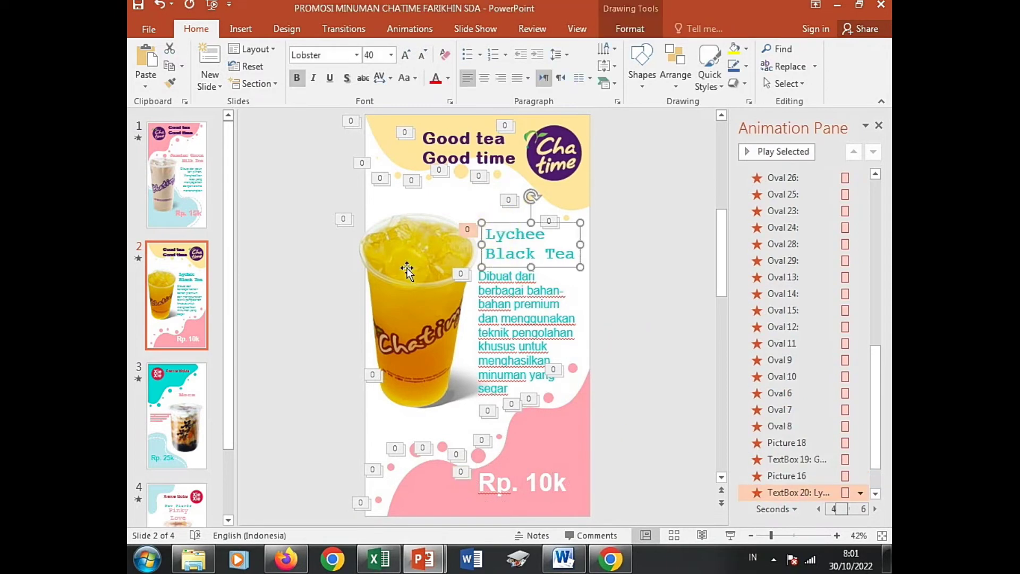
left_click(189, 399)
- Replace slide 3's Xie Xie logo with LOGO-removebg-preview and nudge it into place
left_click(402, 155)
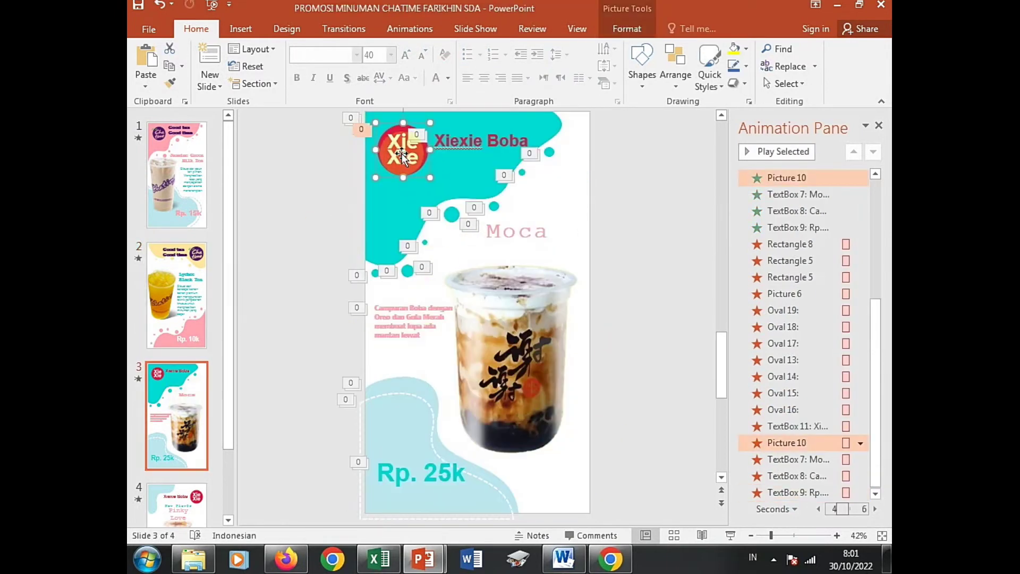
right_click(402, 156)
left_click(446, 236)
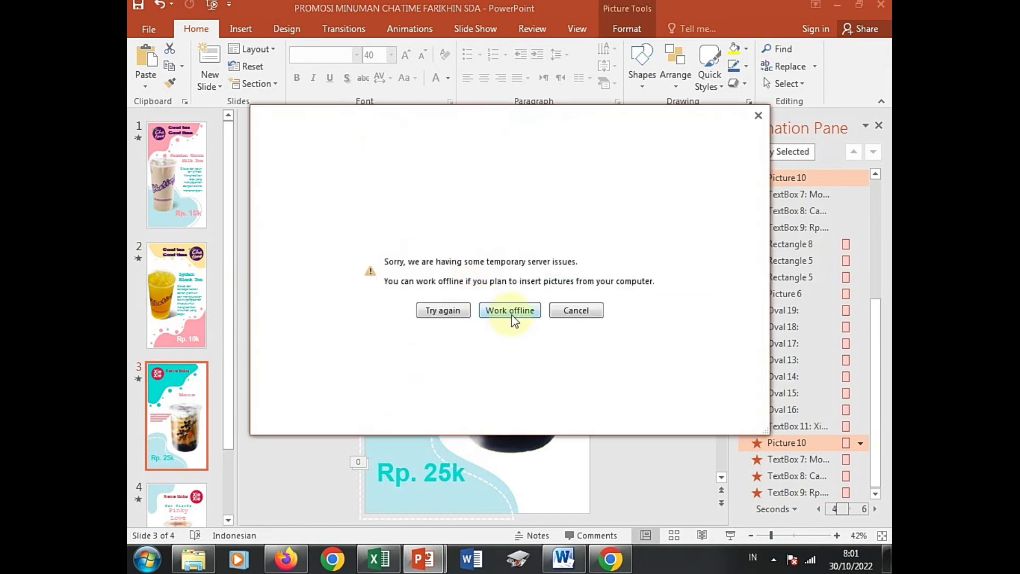
left_click(510, 311)
left_click(409, 126)
scroll(341, 227, "down", 3)
left_click(322, 236)
double_click(323, 235)
left_click_drag(372, 182, 368, 196)
key("Up")
key("Up")
key("Up")
key("Up")
- Paste slide 2's Good tea Good time slogan over slide 3's Xiexie Boba heading
left_click(202, 251)
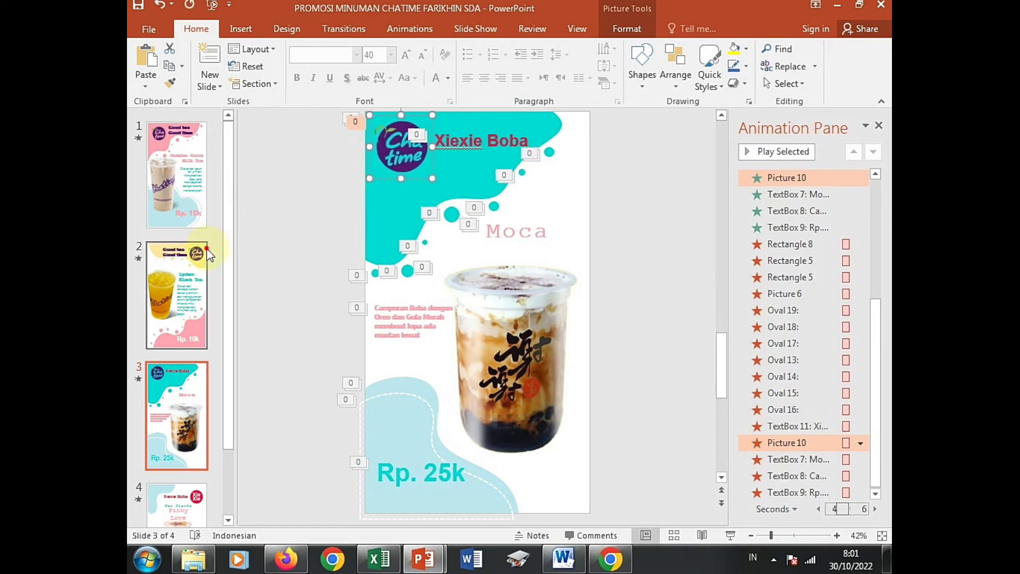
left_click(471, 151)
key("Page_Down")
left_click(448, 136)
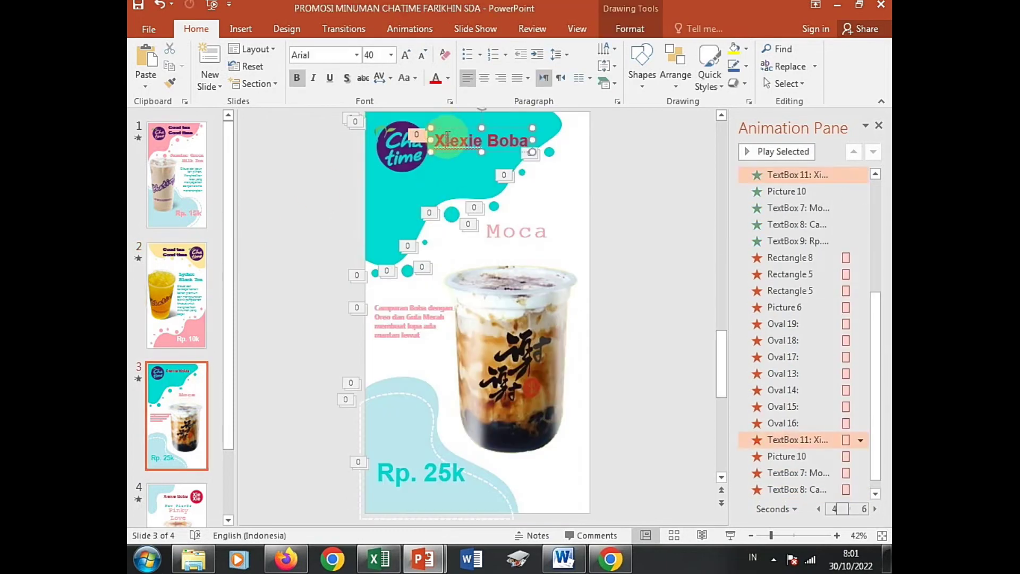
key("ctrl+v")
left_click(502, 234)
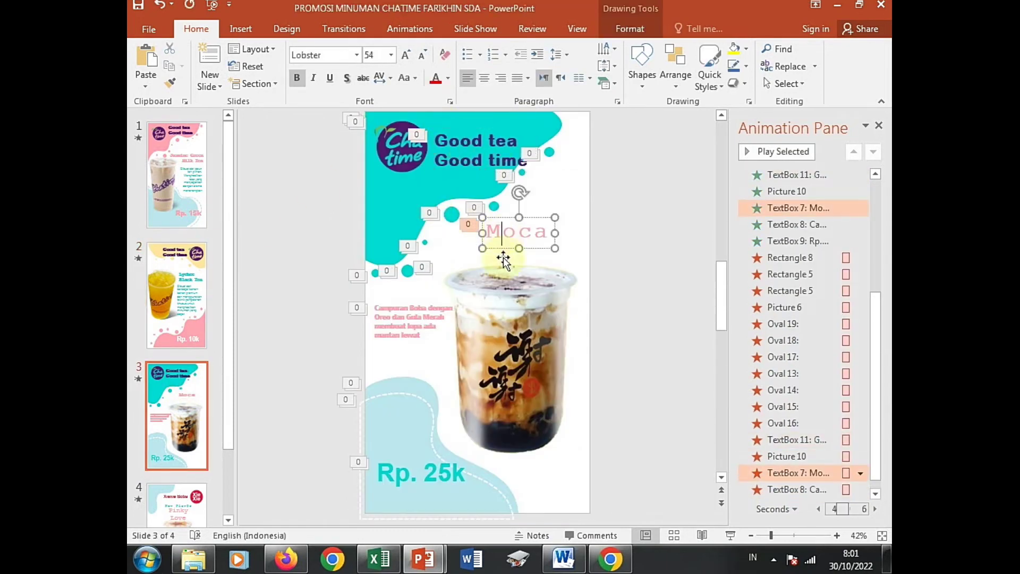
left_click(522, 333)
- Swap slide 3's dark boba cup for the kindpng_3054290 Chatime cup image, nudged slightly right
right_click(522, 333)
left_click(563, 176)
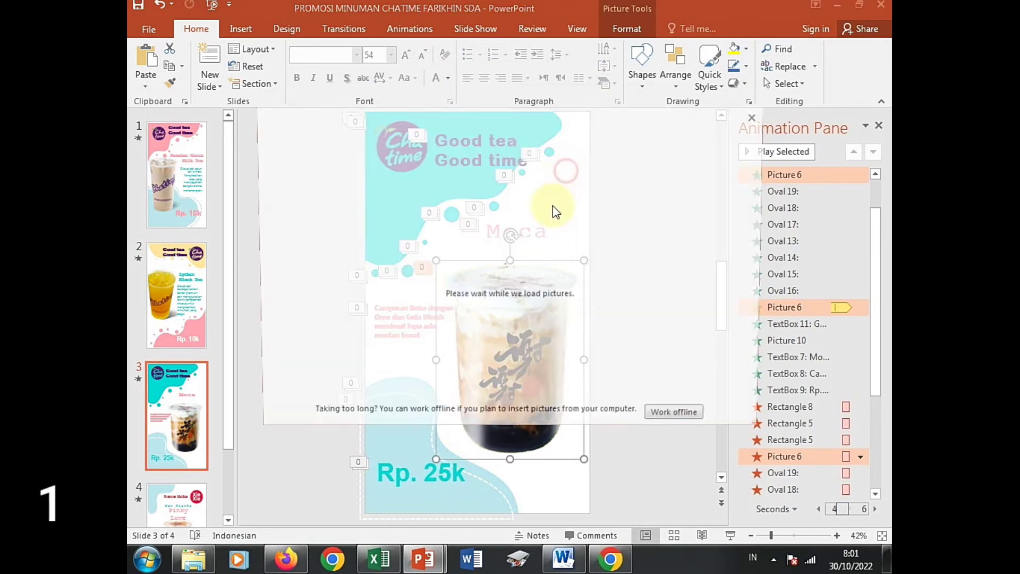
left_click(507, 308)
left_click(413, 197)
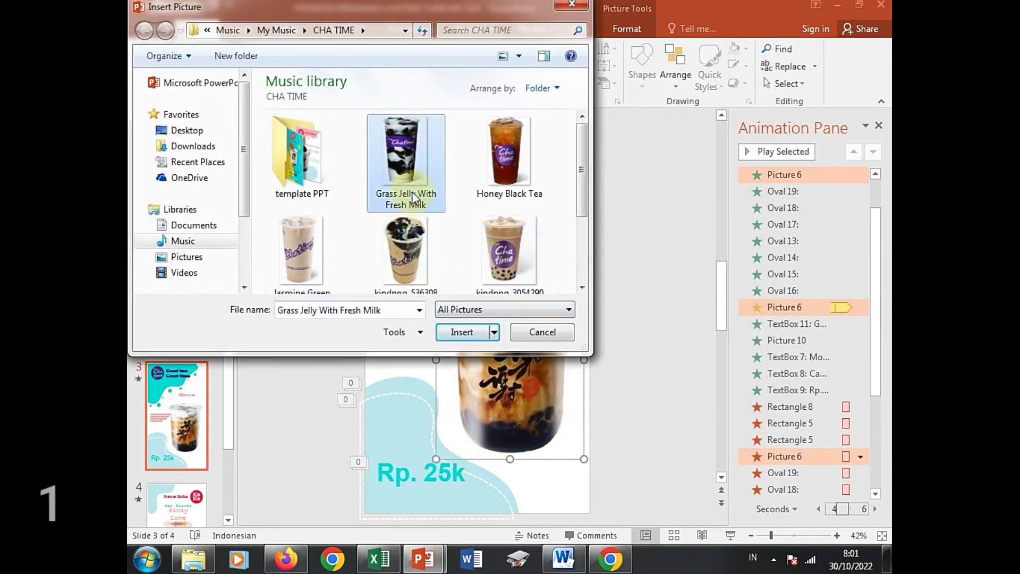
scroll(412, 197, "down", 3)
scroll(413, 198, "up", 3)
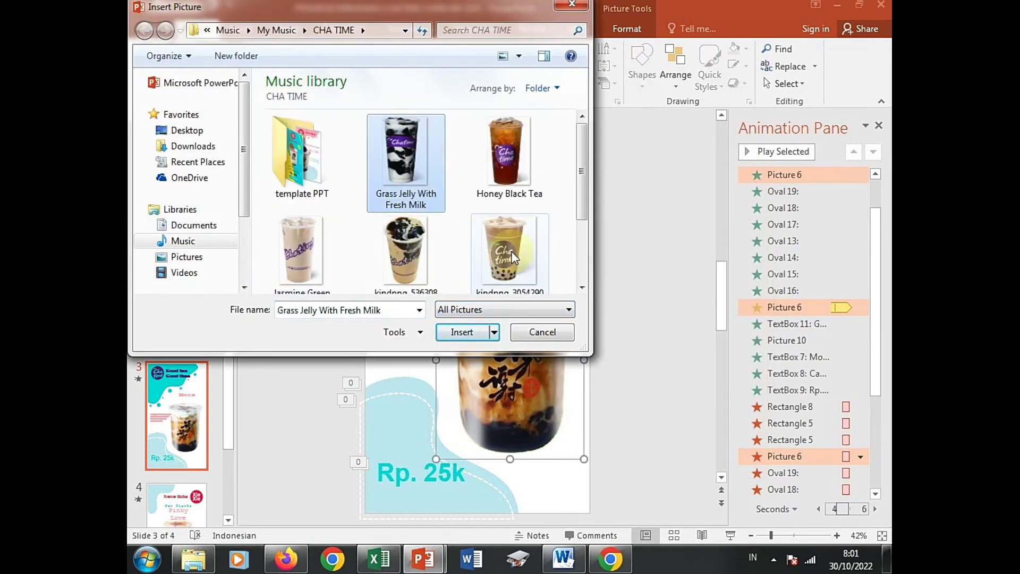
double_click(510, 248)
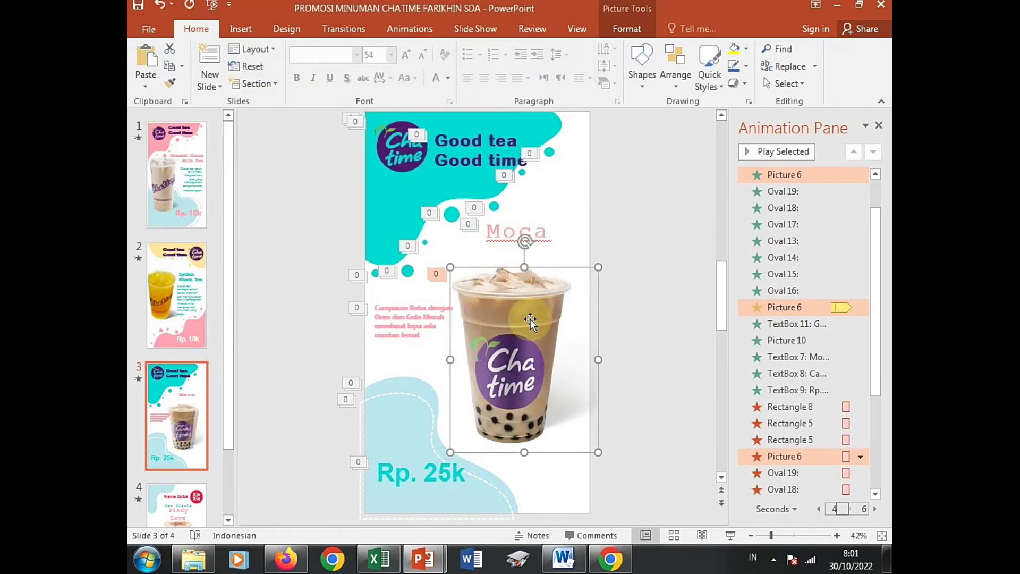
key("Right")
key("Right")
key("Right")
key("Right")
key("Right")
key("Right")
key("Right")
key("Right")
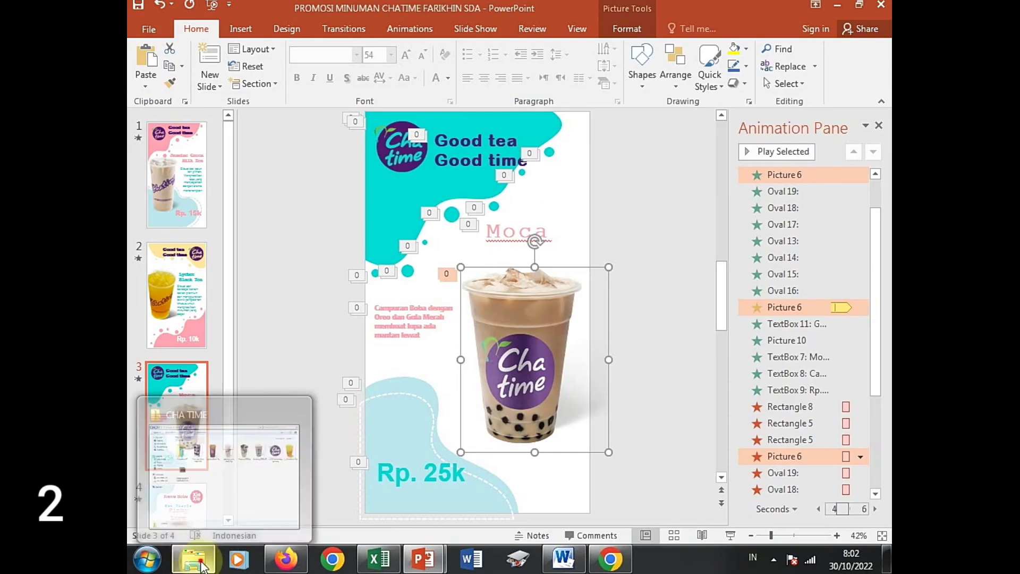
- In the CHA TIME folder, put the Grass Jelly With Fresh Milk file name into edit mode for copying
left_click(201, 563)
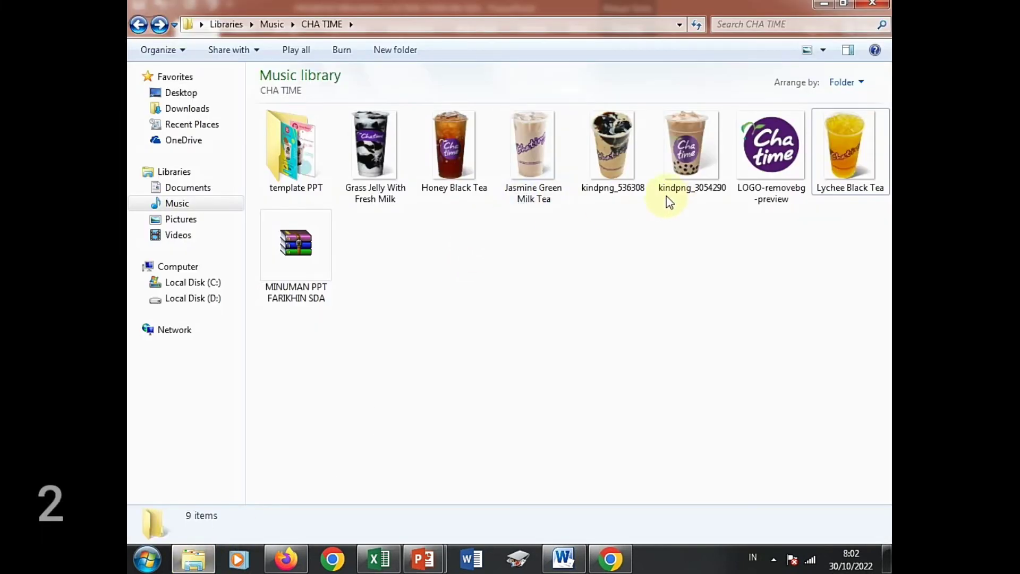
left_click(377, 202)
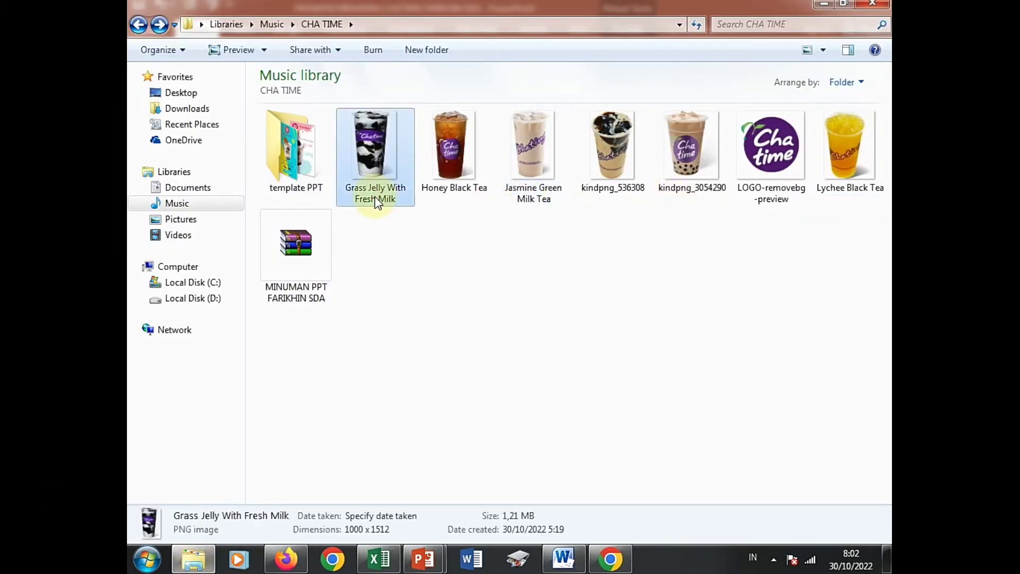
right_click(375, 197)
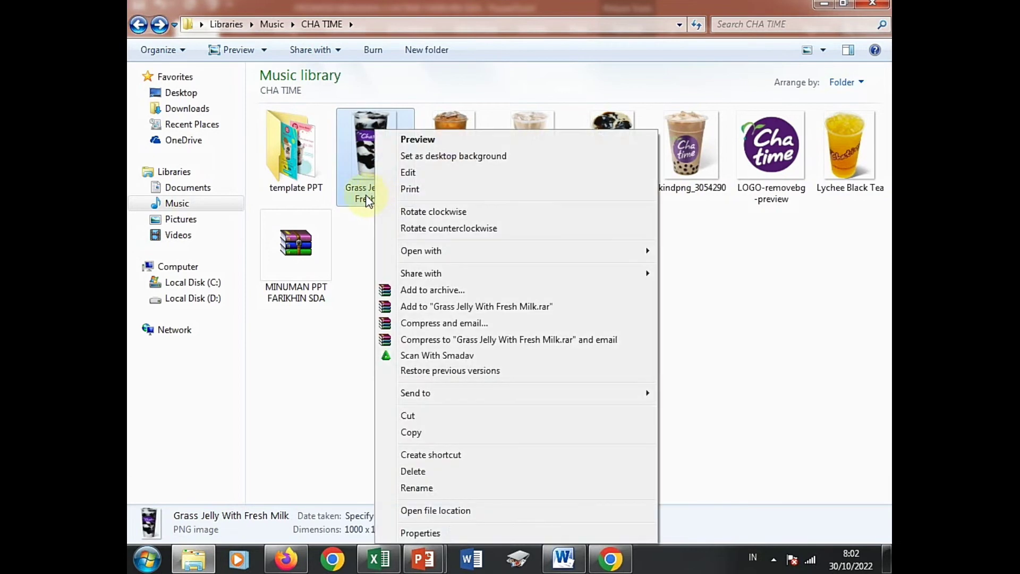
left_click(417, 487)
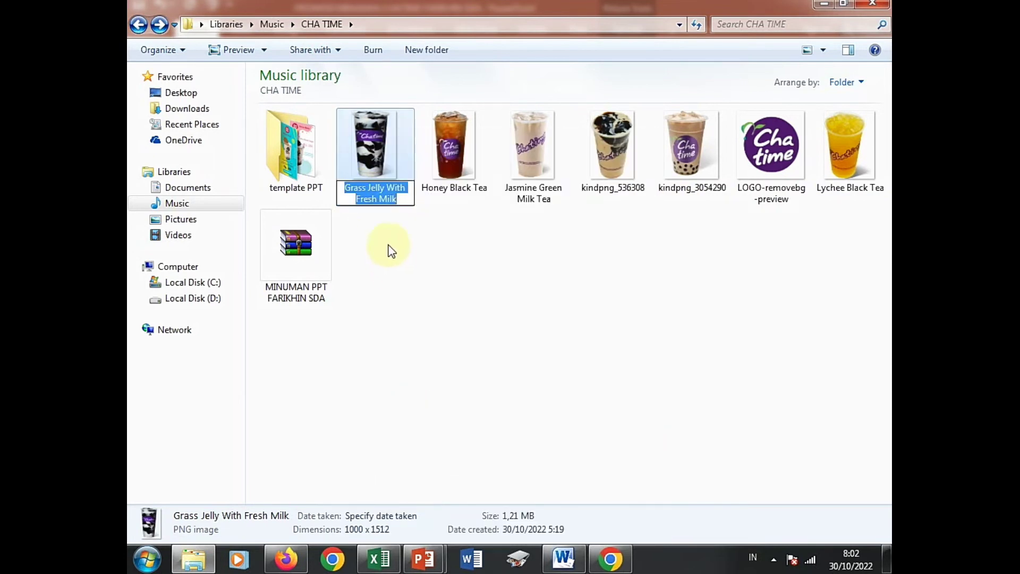
- Replace Moca with Grass Jelly With Fresh Milk as plain text and widen its box both ways
key("alt+Tab")
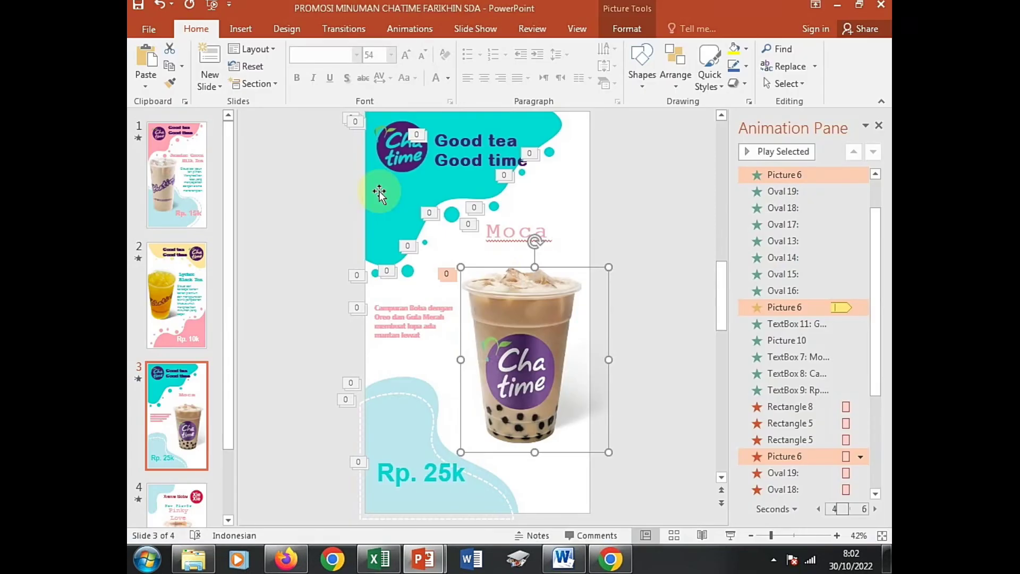
left_click(505, 234)
double_click(505, 234)
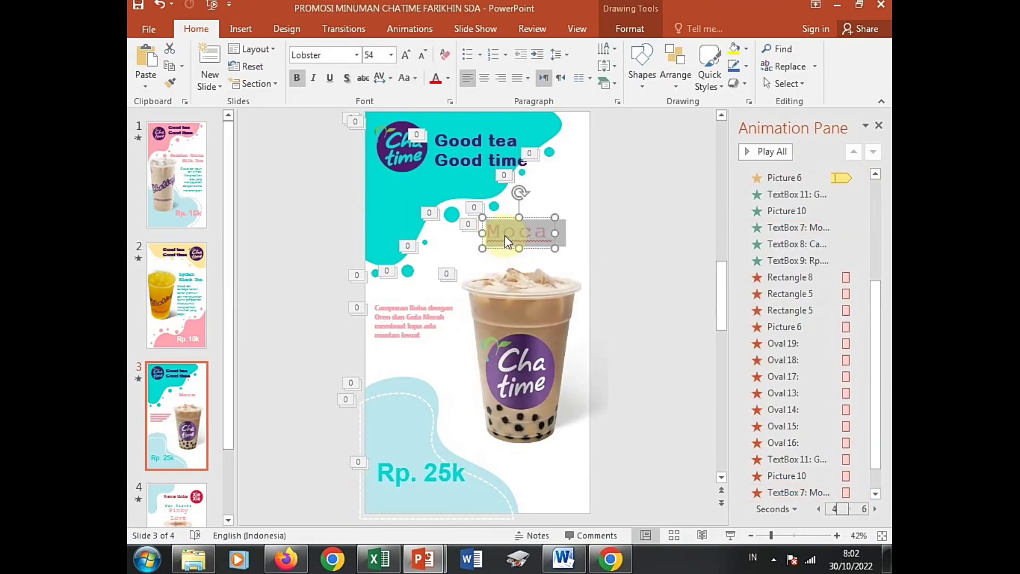
left_click(152, 86)
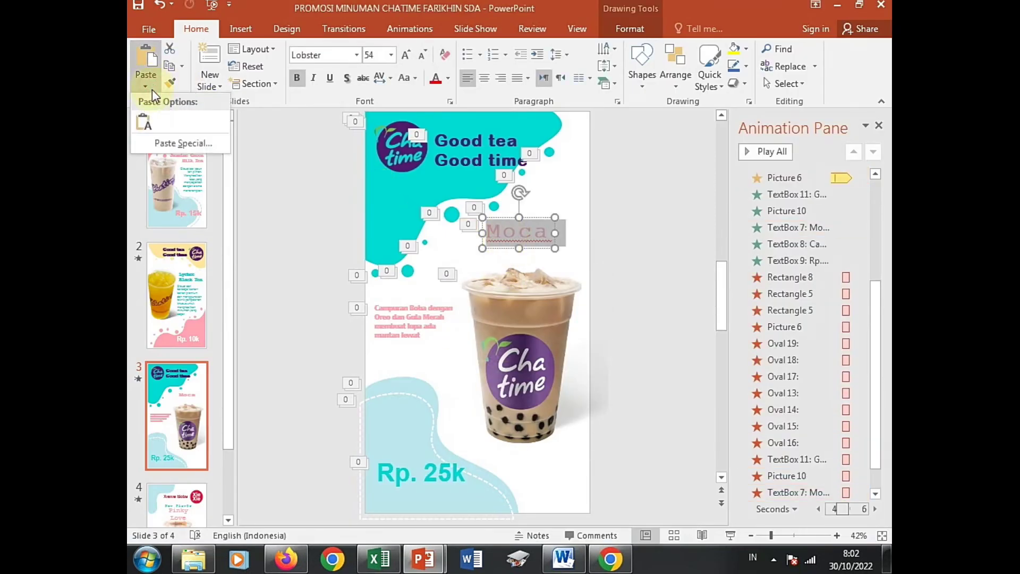
left_click(143, 126)
left_click_drag(482, 328, 420, 325)
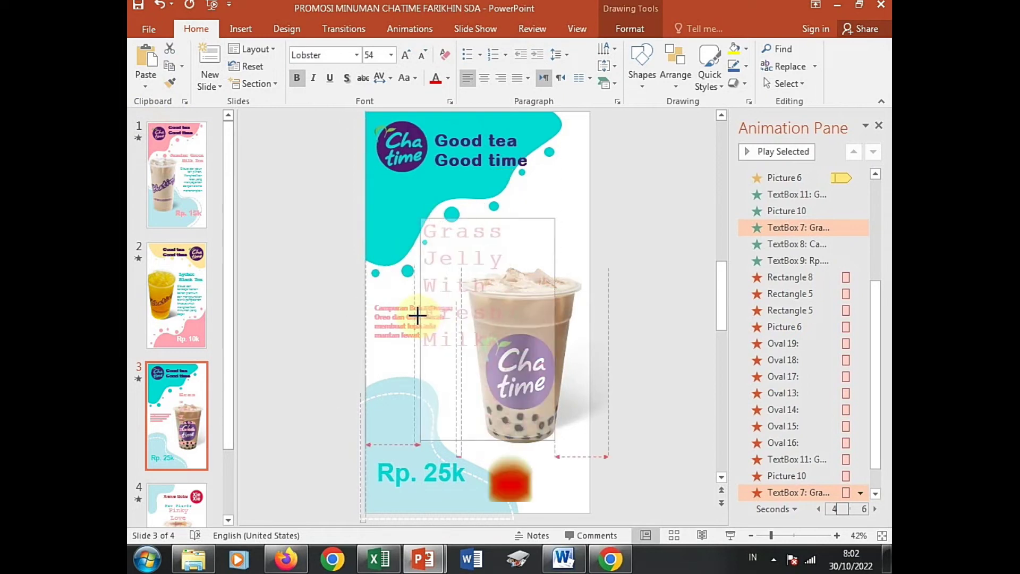
left_click_drag(555, 287, 590, 288)
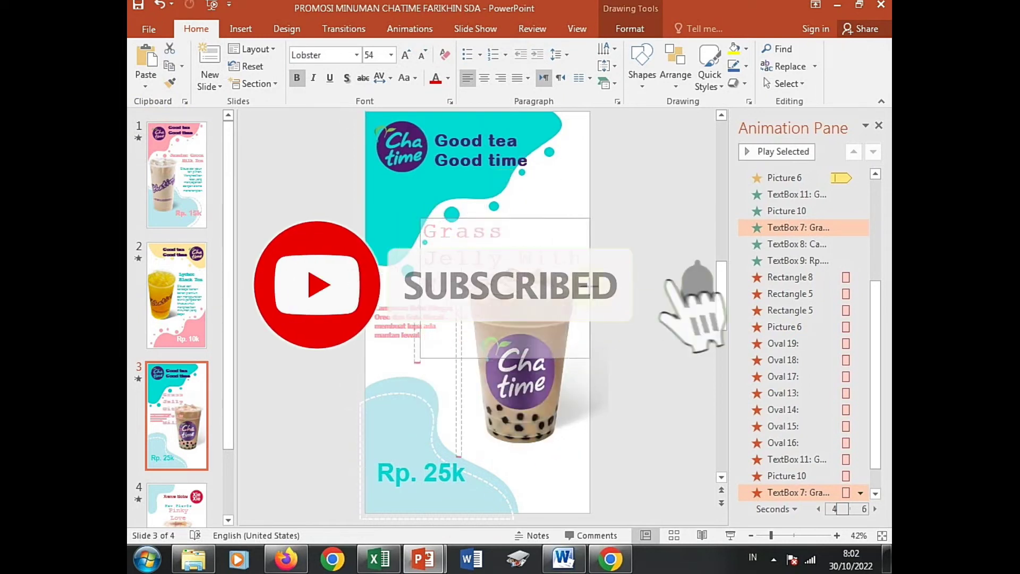
- Give the drink name normal character spacing and size 40, breaking it before 'With'
left_click(381, 79)
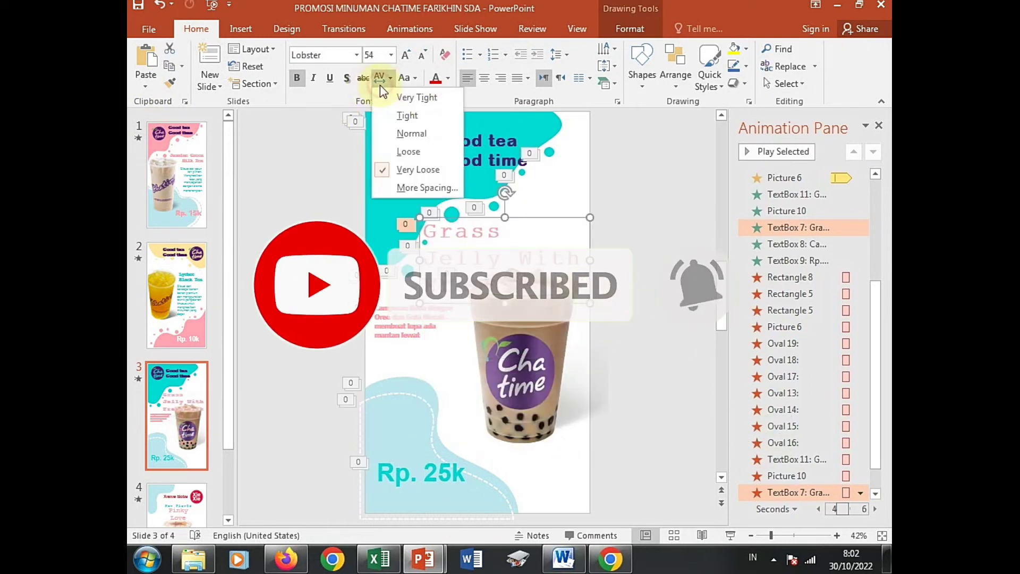
left_click(394, 133)
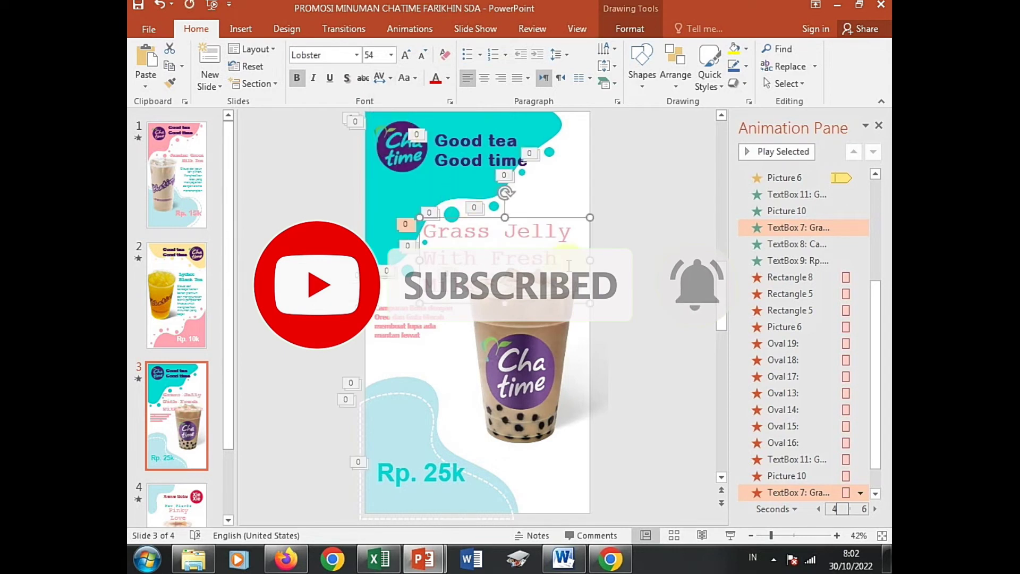
left_click(391, 55)
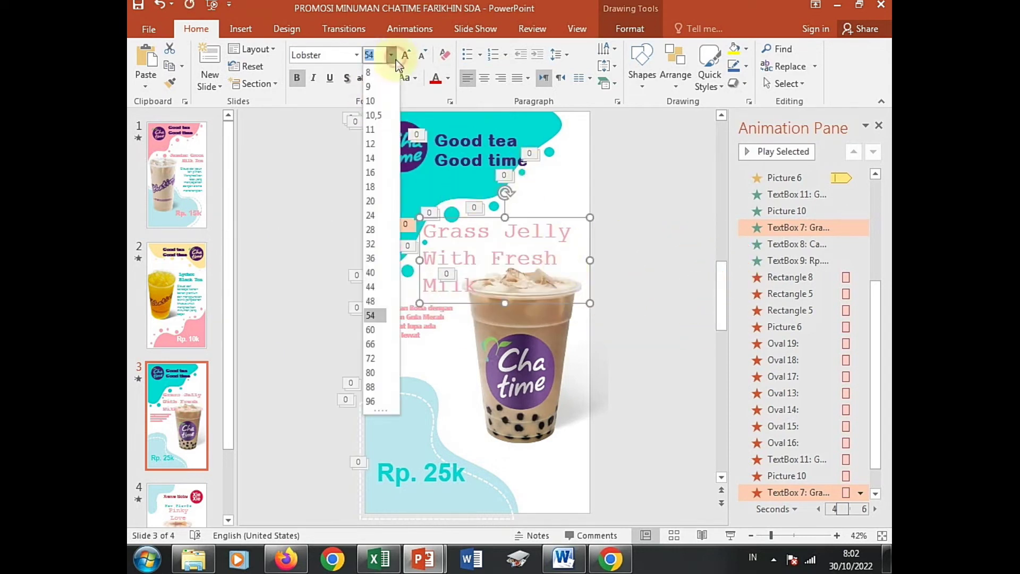
left_click(380, 272)
left_click(543, 229)
key("Return")
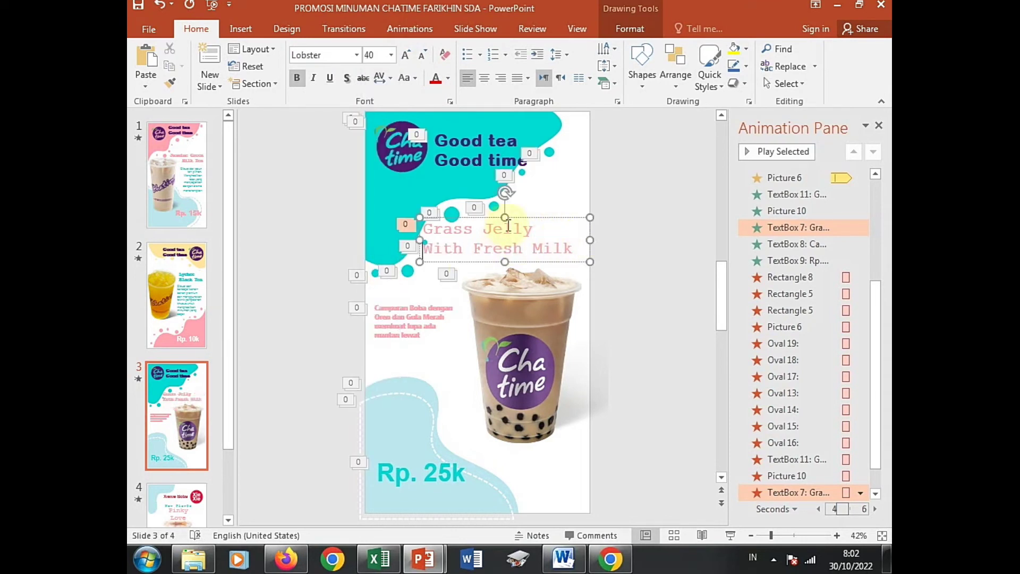
left_click_drag(559, 222, 563, 222)
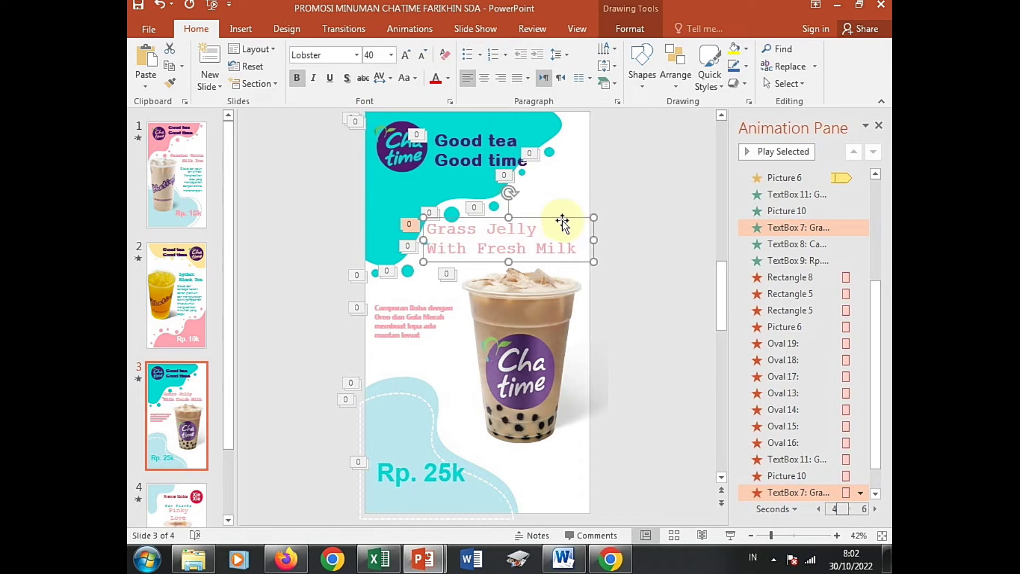
left_click(640, 221)
left_click(432, 308)
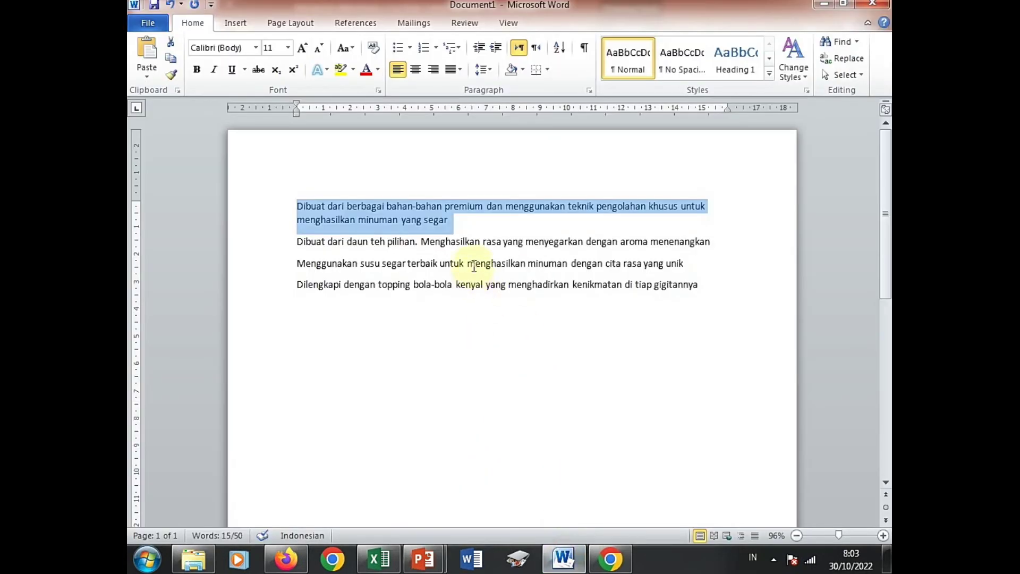
- Copy the Word paragraph beginning 'Dilengkapi dengan topping bola-bola kenyal…' for reuse in the slides
triple_click(471, 287)
right_click(470, 289)
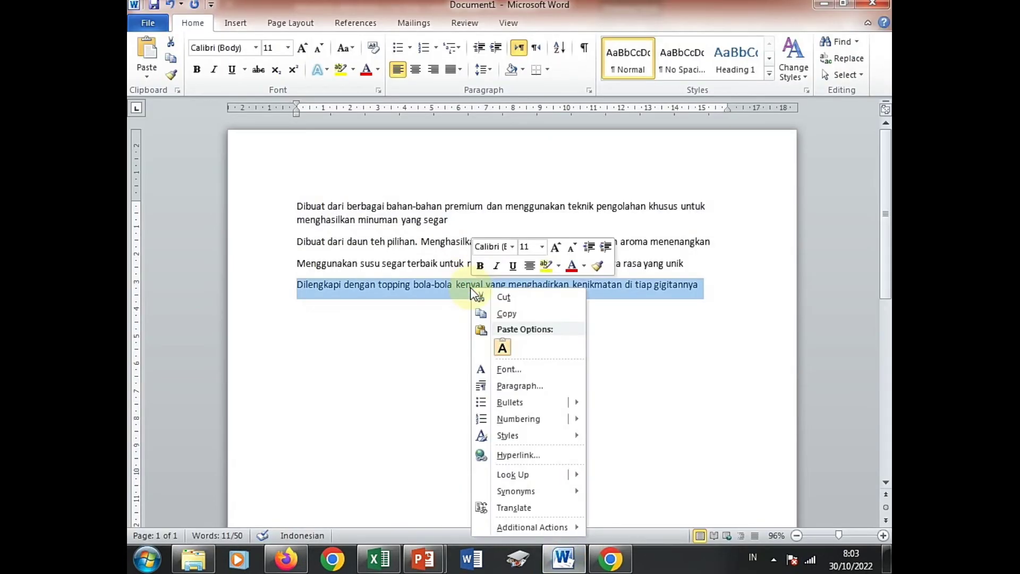
left_click(499, 313)
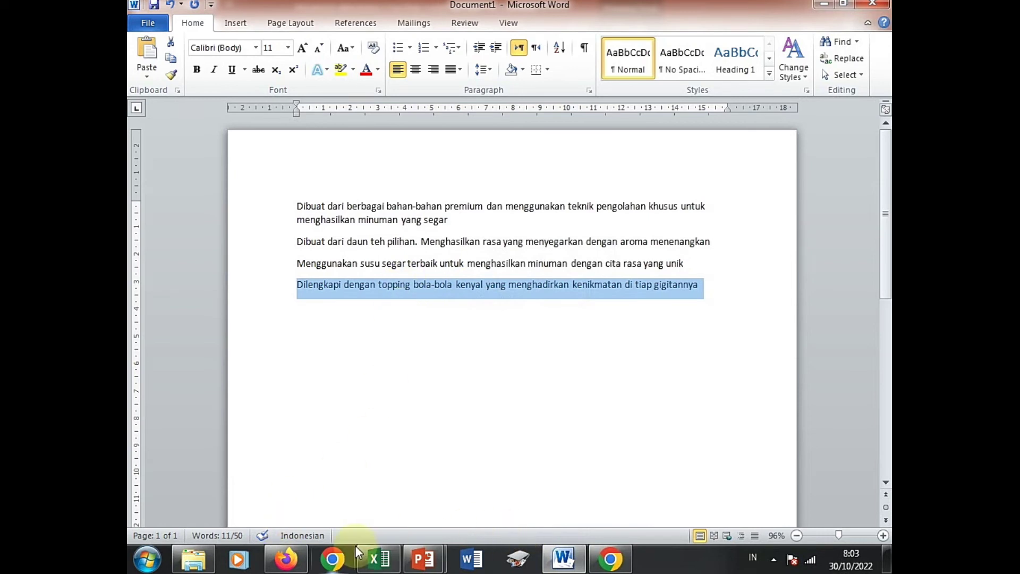
left_click(423, 557)
- Paste the boba-topping paragraph as plain text over slide 3's description
triple_click(425, 320)
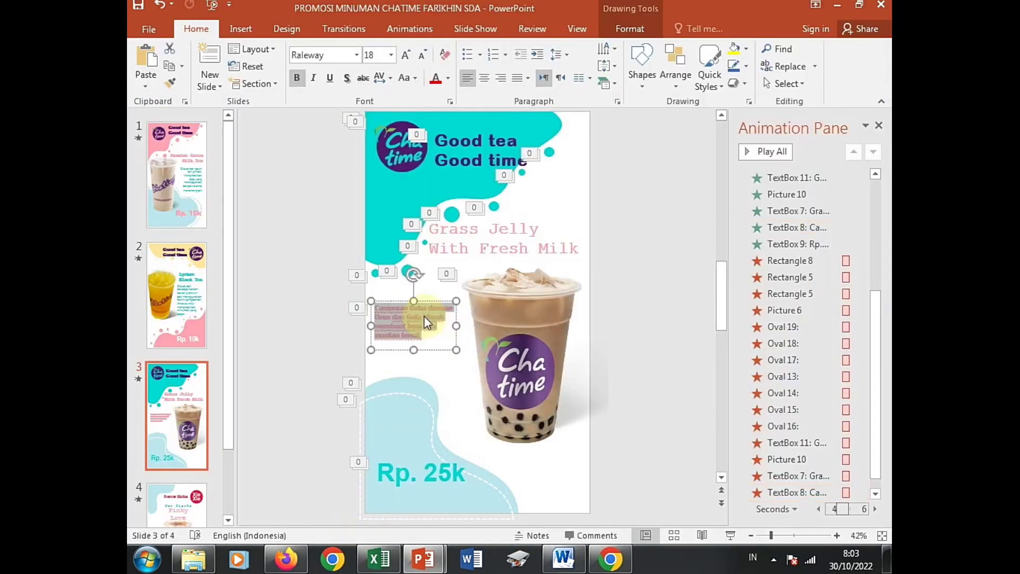
left_click(145, 87)
left_click(205, 119)
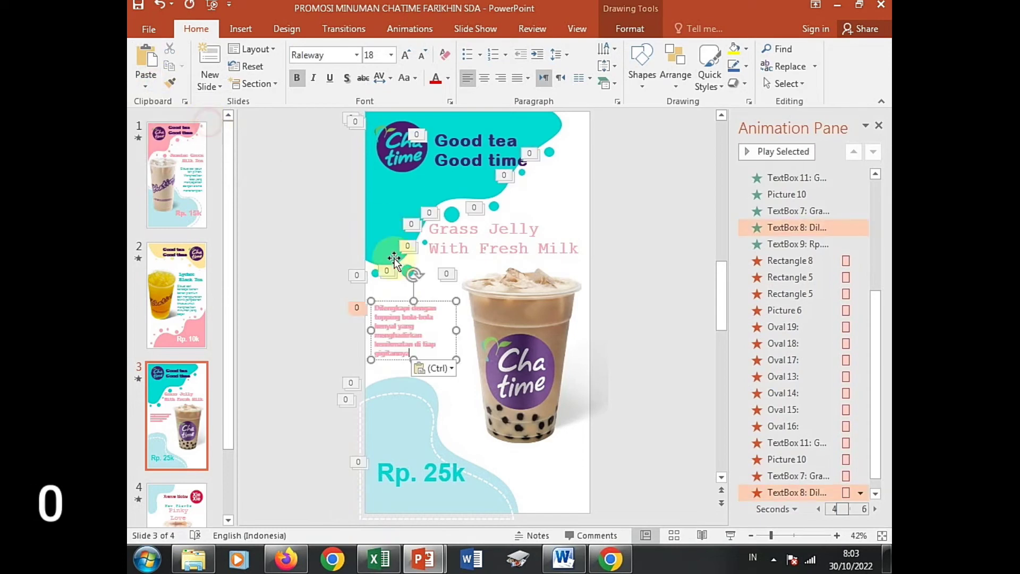
- Format the description as Arial, not bold, size 28
left_click(357, 54)
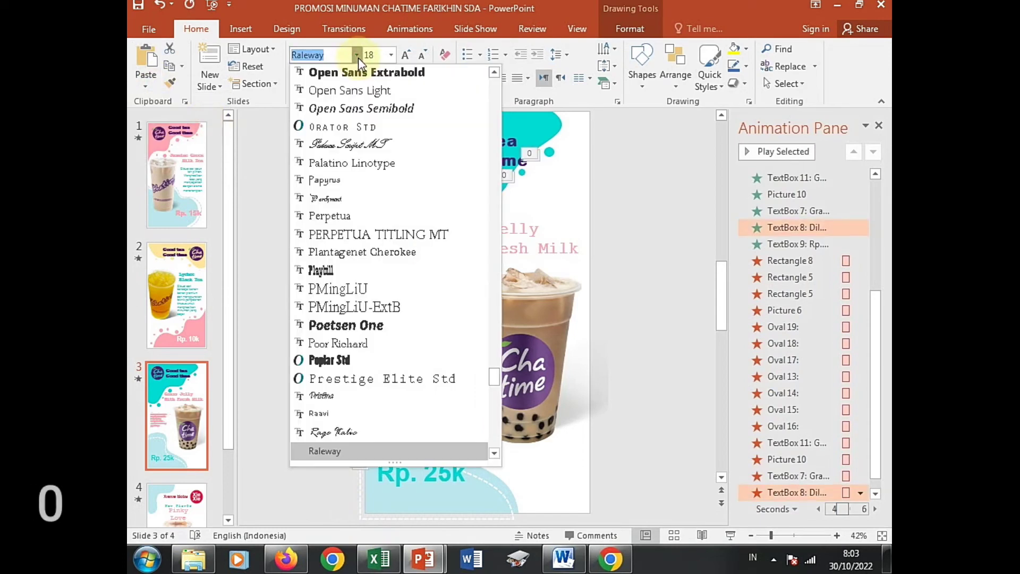
left_click_drag(494, 376, 495, 91)
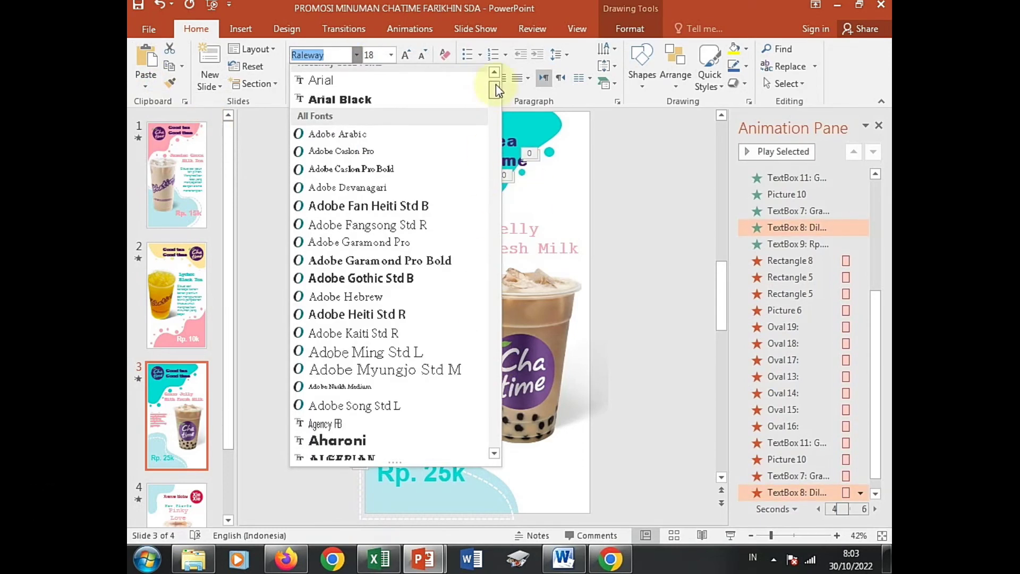
left_click(353, 144)
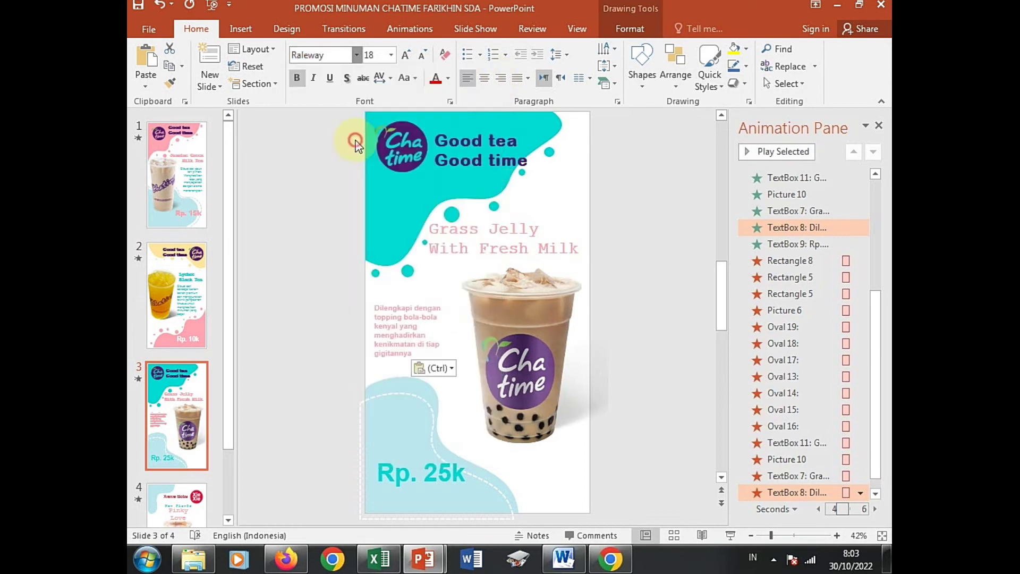
left_click(297, 77)
left_click(392, 55)
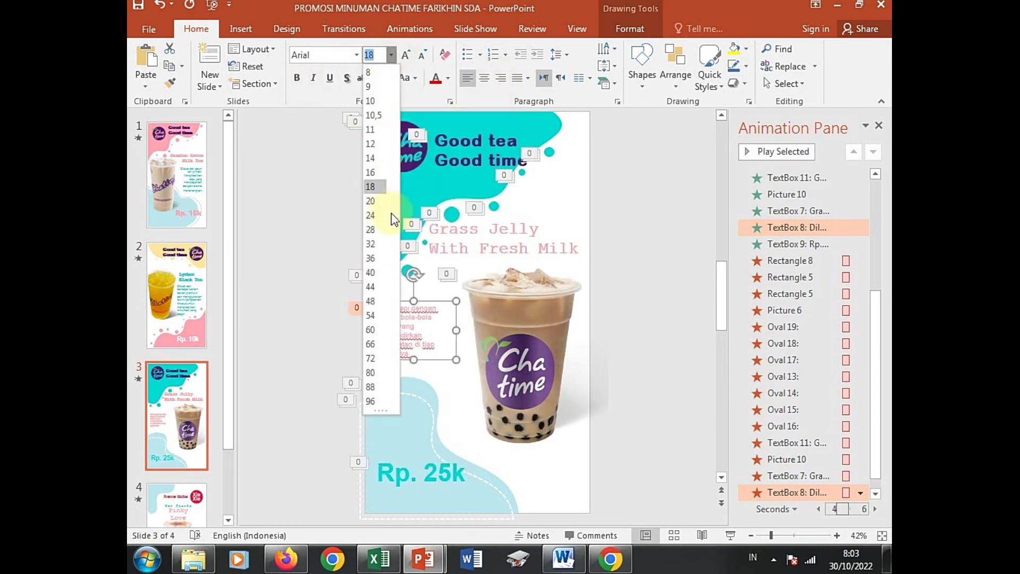
left_click(371, 223)
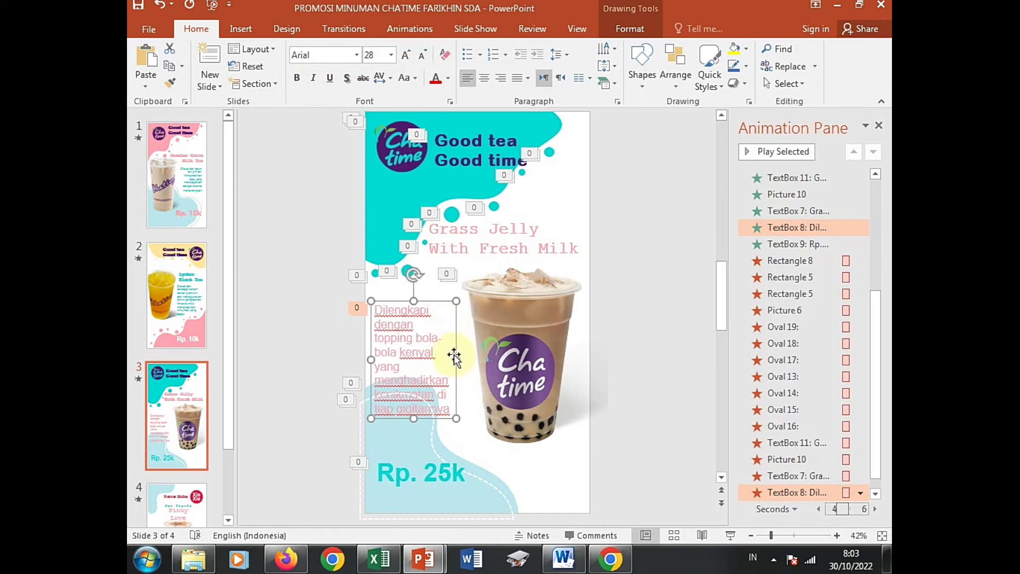
left_click(378, 83)
left_click(391, 77)
left_click(391, 55)
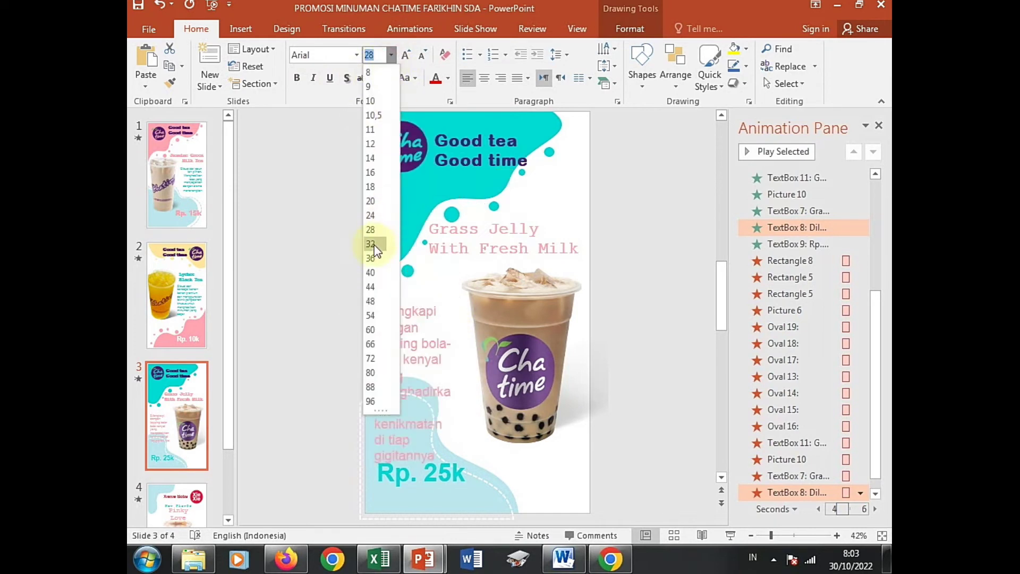
left_click(371, 229)
- Resize the description box so the text fits beside the cup
left_click_drag(460, 360, 469, 362)
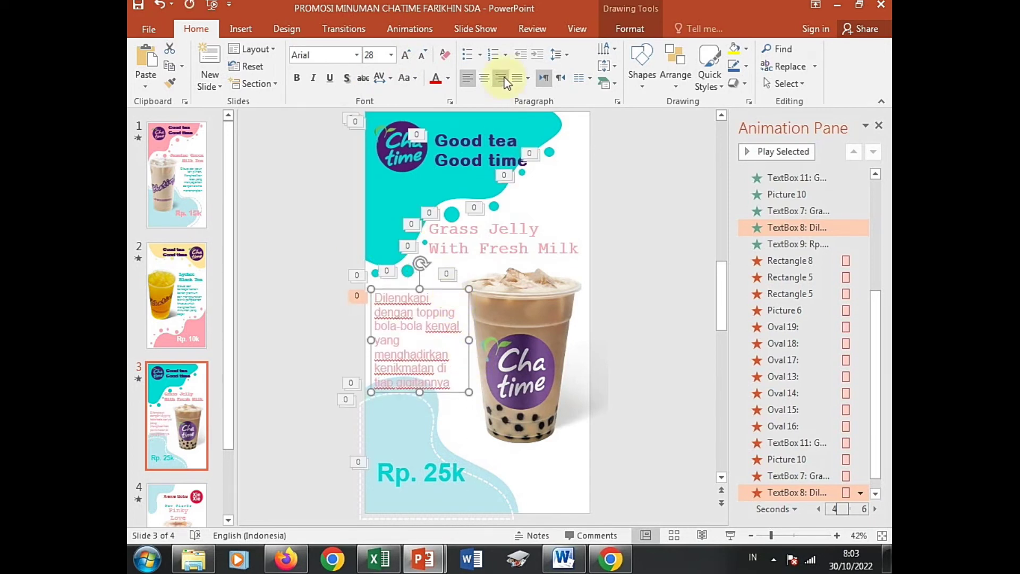
left_click(563, 55)
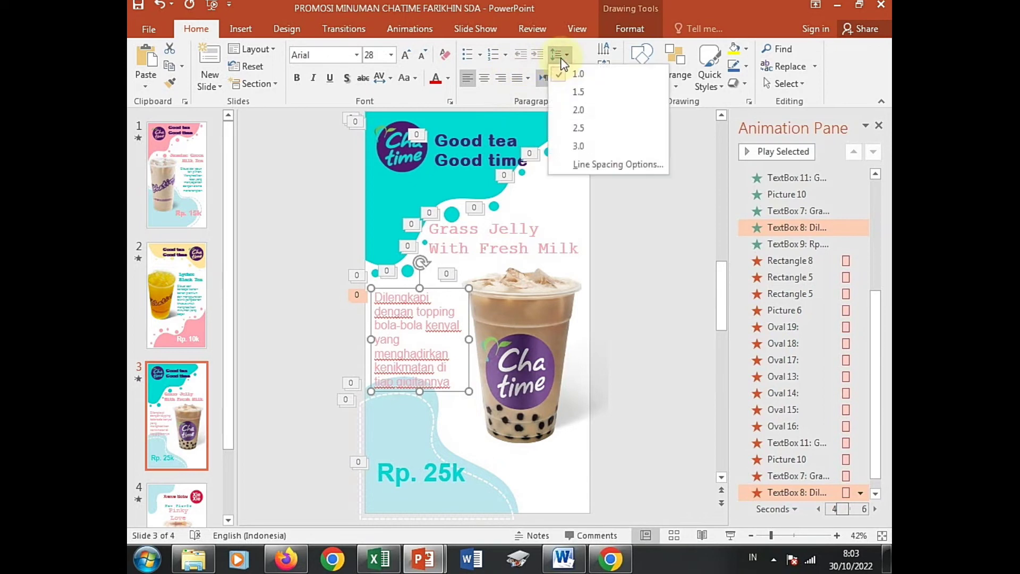
left_click(632, 29)
left_click(287, 29)
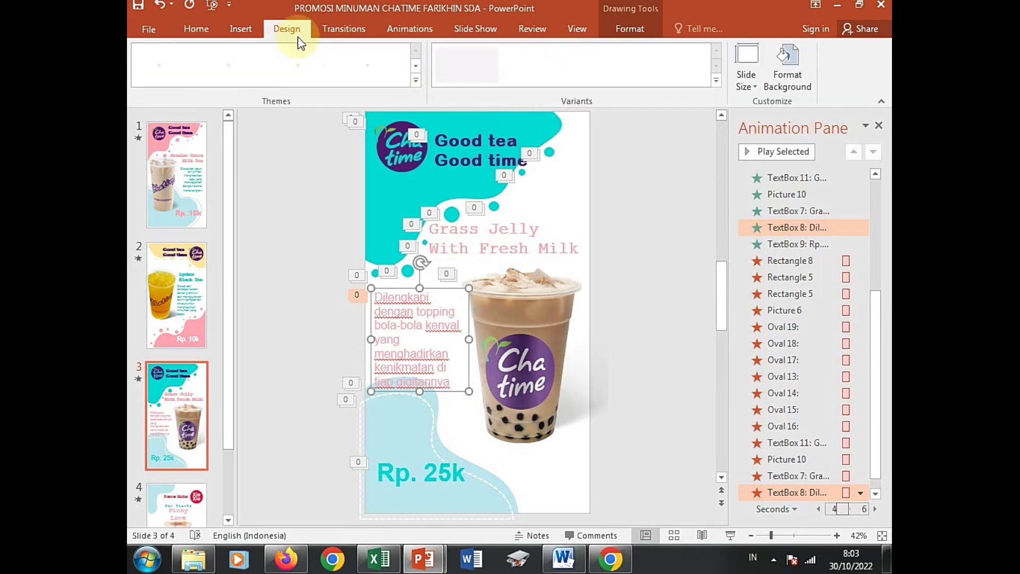
left_click(196, 29)
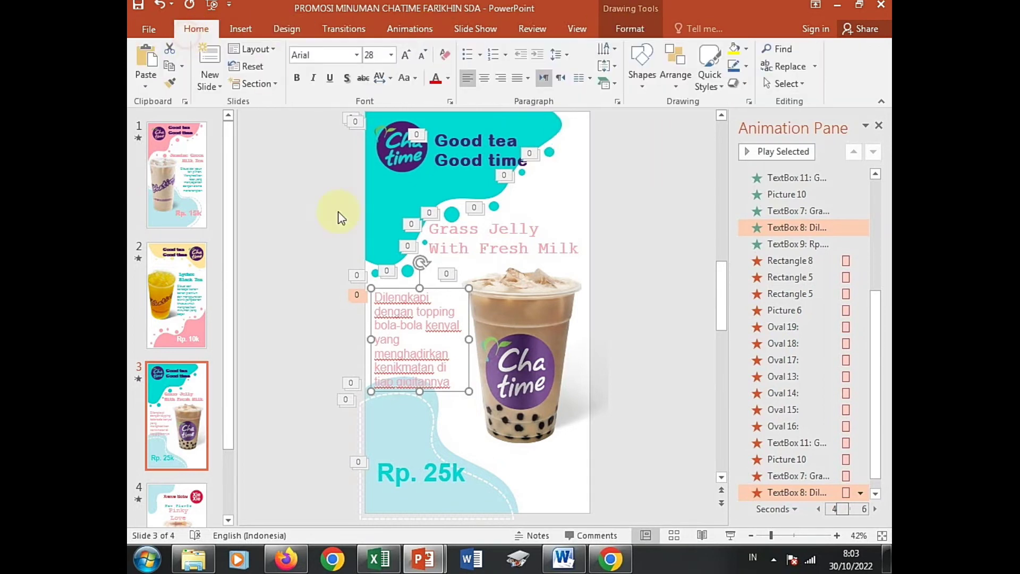
left_click(378, 358)
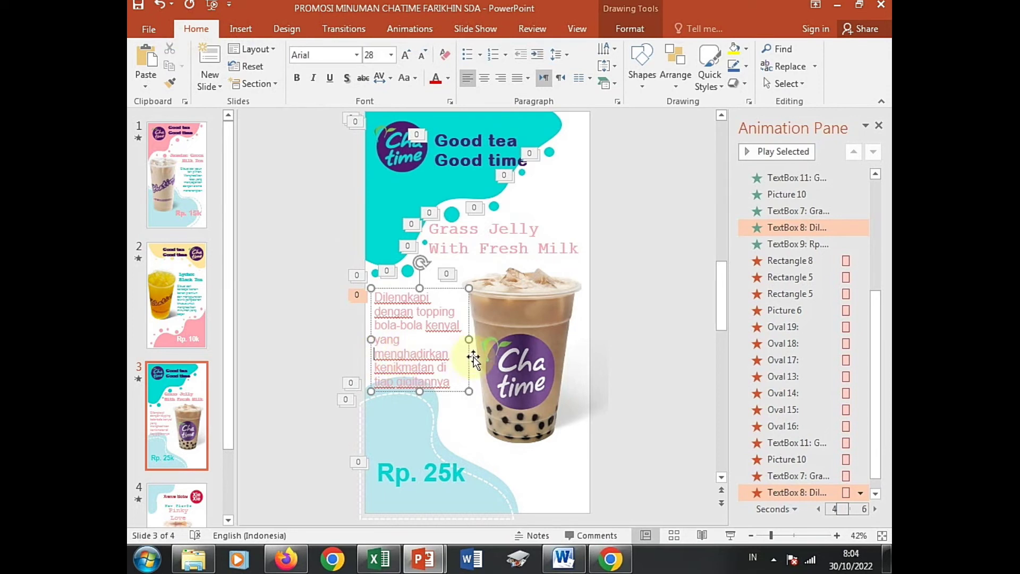
left_click_drag(374, 339, 378, 338)
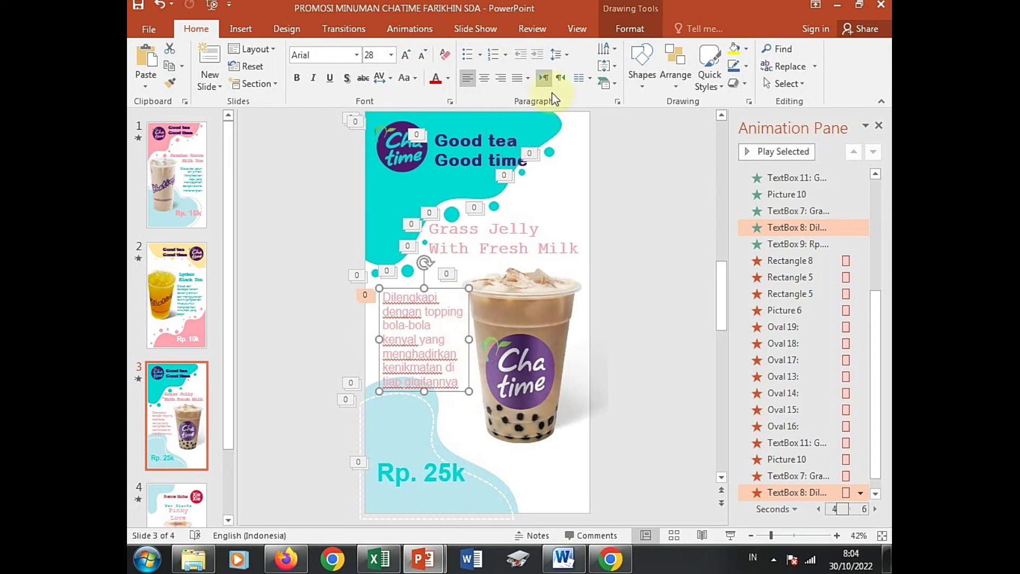
- Set the description's line spacing to 1.0
left_click(558, 59)
left_click(563, 89)
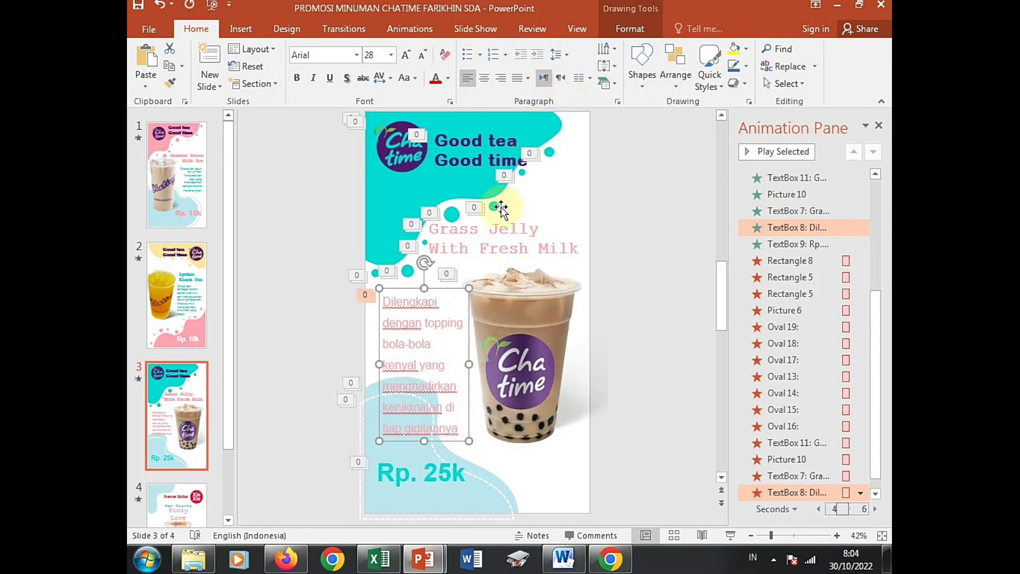
left_click(558, 59)
left_click(562, 74)
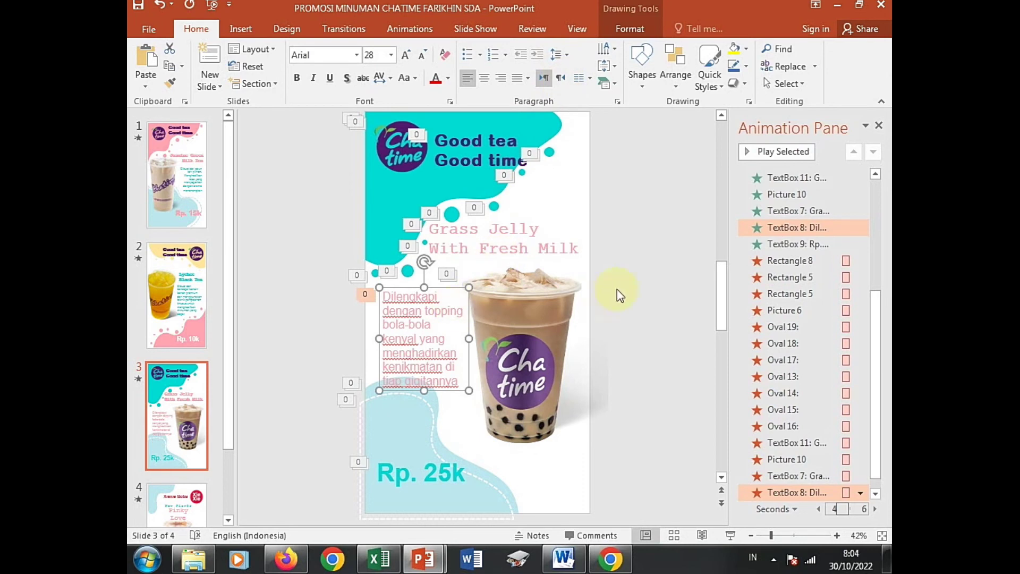
left_click(616, 33)
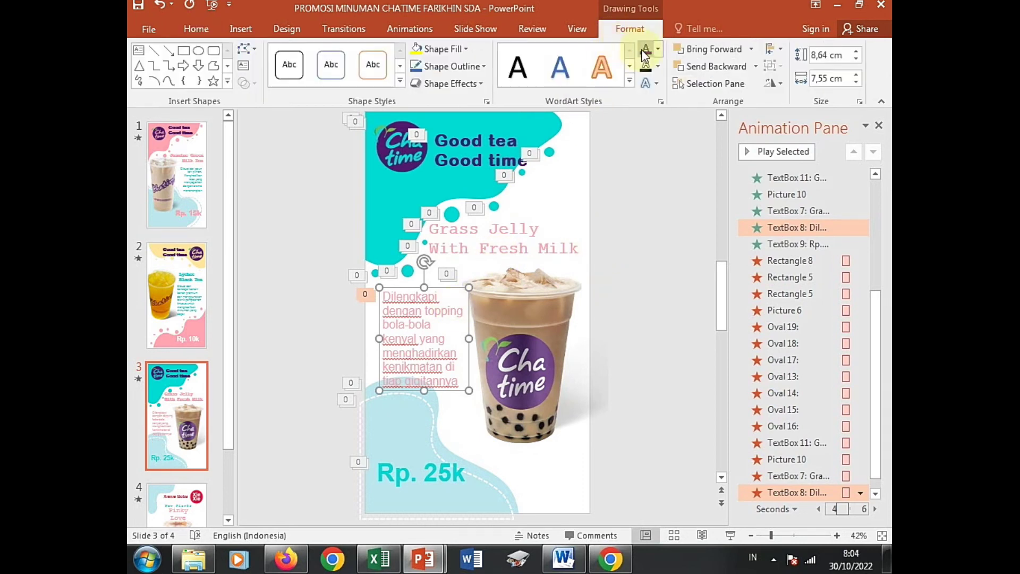
- Change slide 3's description text fill from pink to teal
left_click(658, 50)
left_click(660, 256)
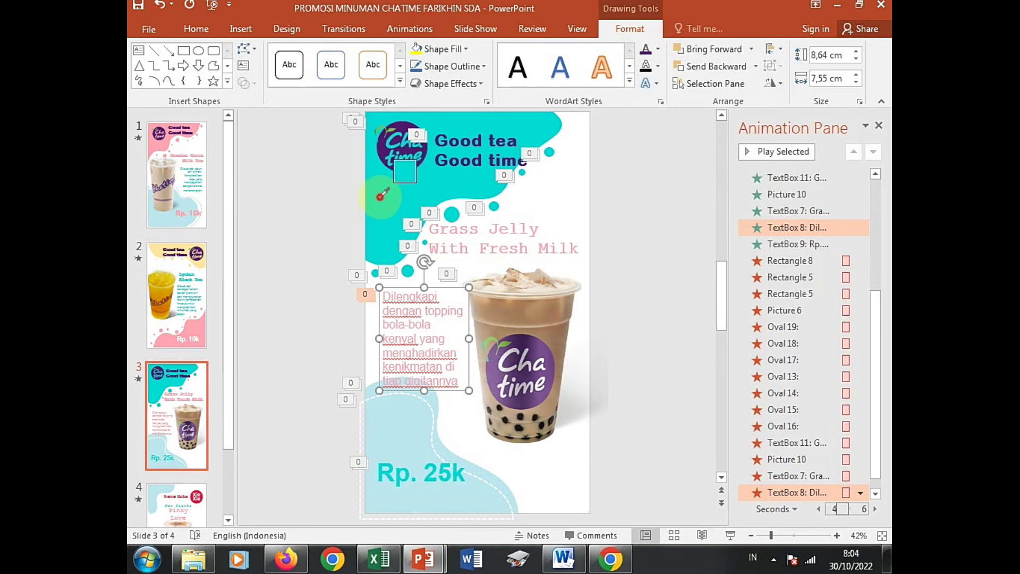
left_click(385, 194)
left_click(296, 206)
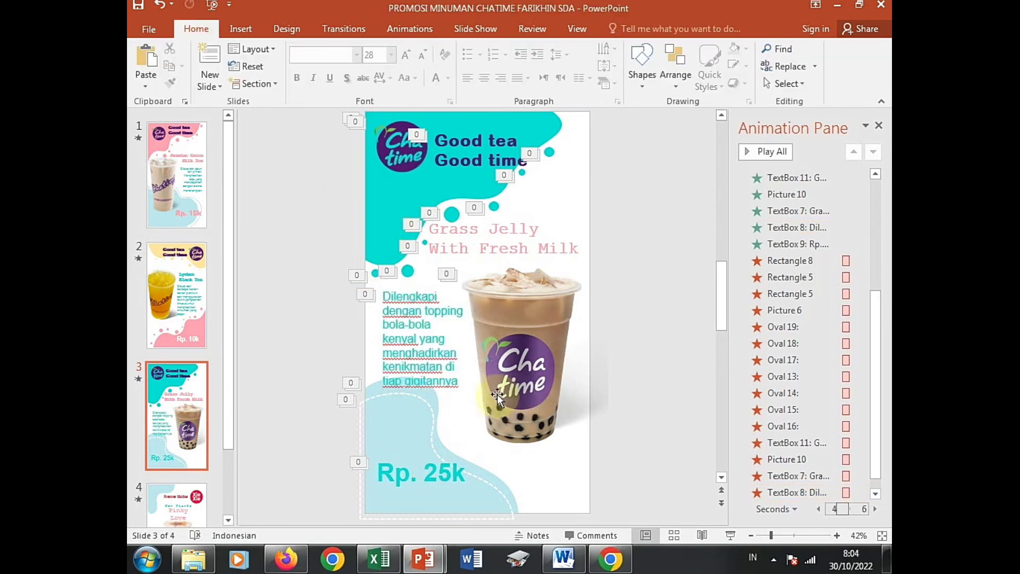
- Change slide 3's price from Rp. 25k to Rp. 15k
left_click(438, 468)
key("BackSpace")
type("1")
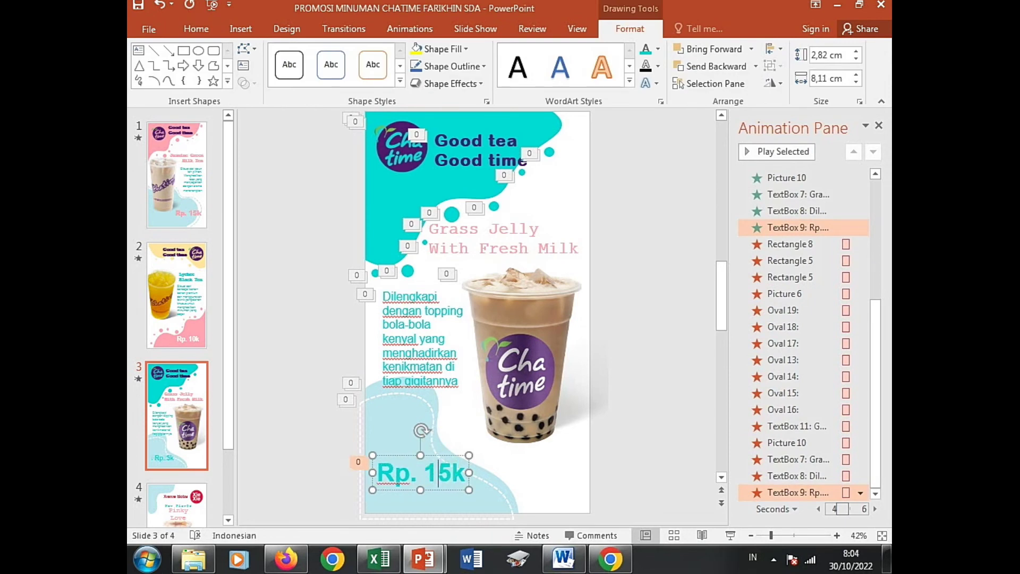
scroll(326, 321, "down", 2)
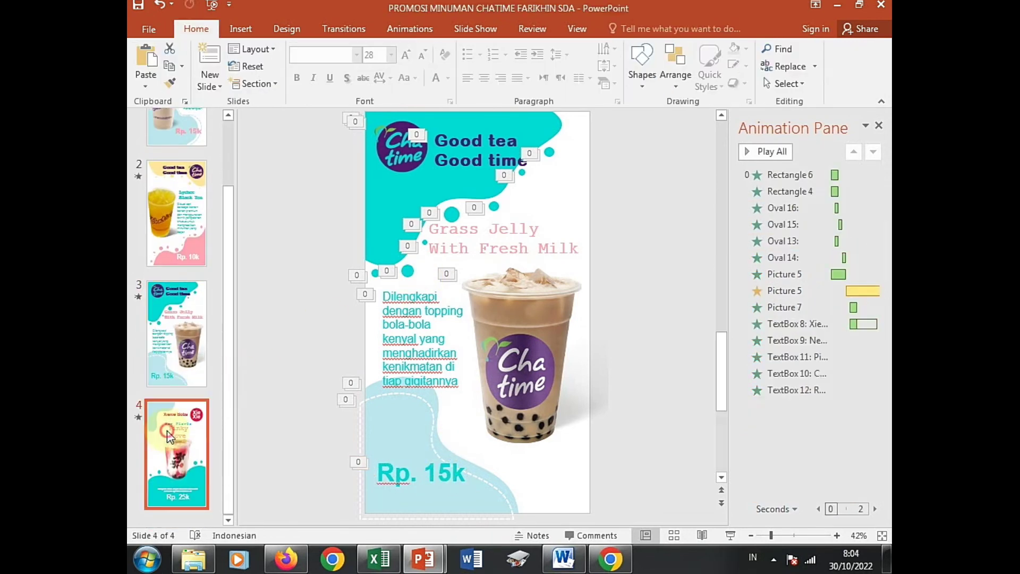
- Replace slide 4's cup photo with the Honey Black Tea image
left_click(485, 299)
right_click(484, 299)
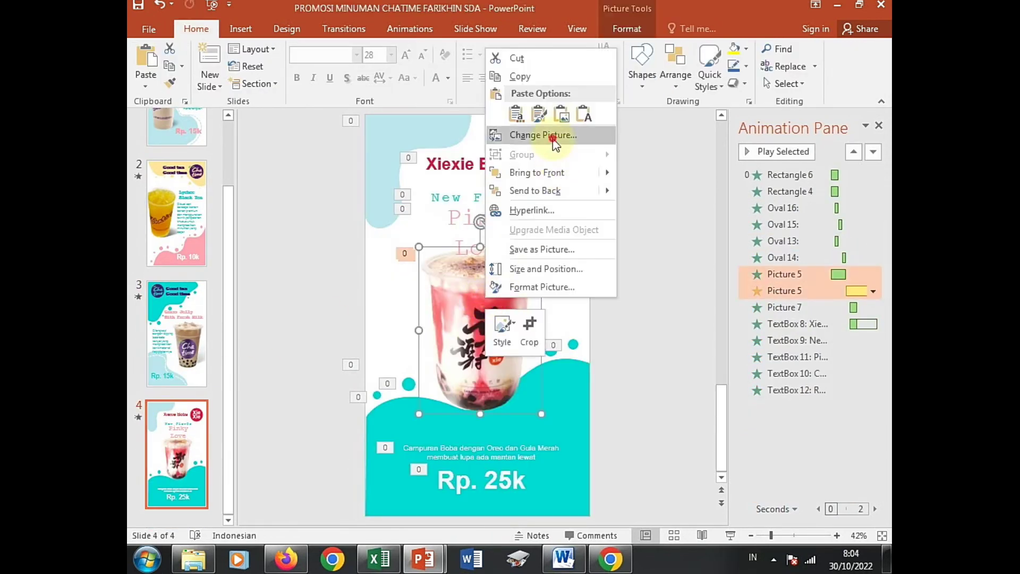
left_click(547, 132)
left_click(510, 310)
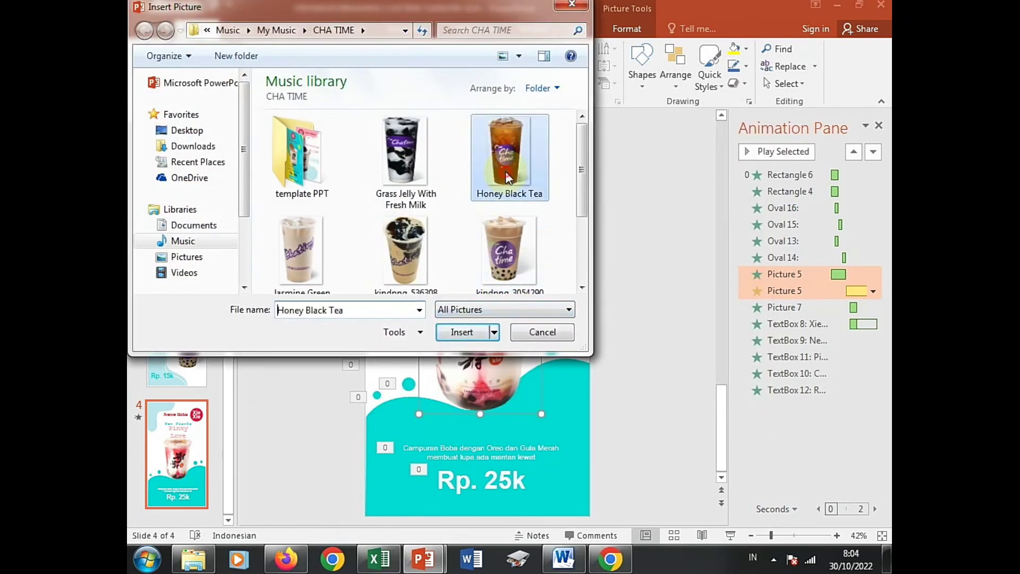
double_click(505, 171)
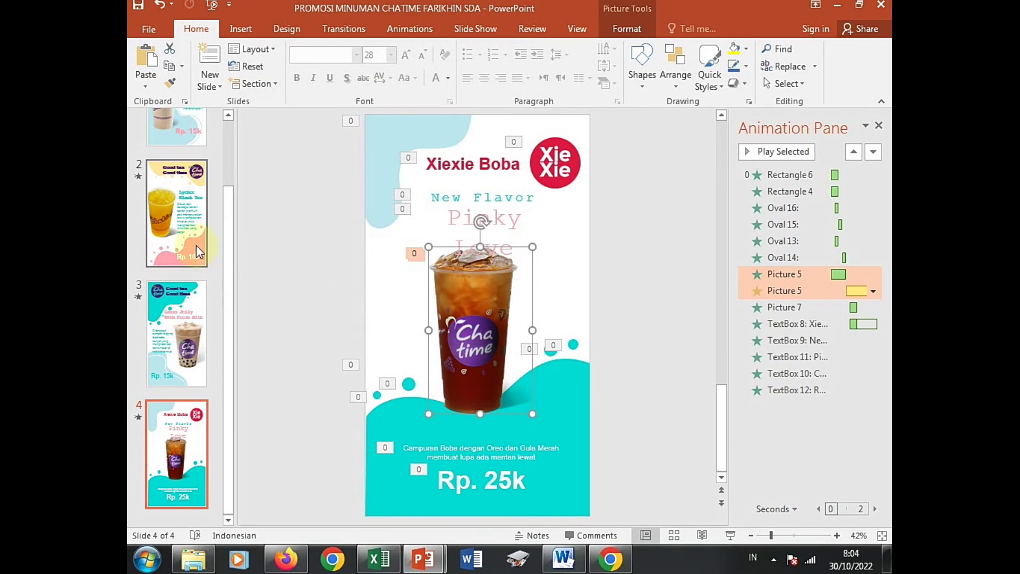
- Copy the Honey Black Tea file name from the CHA TIME folder
key("alt+Tab")
key("alt+Tab")
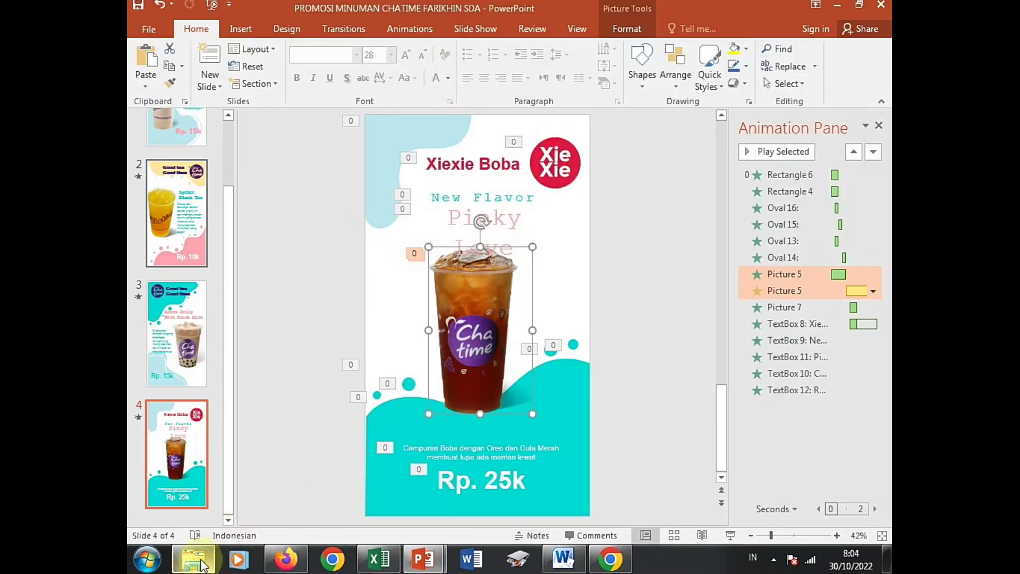
left_click(194, 558)
left_click(452, 193)
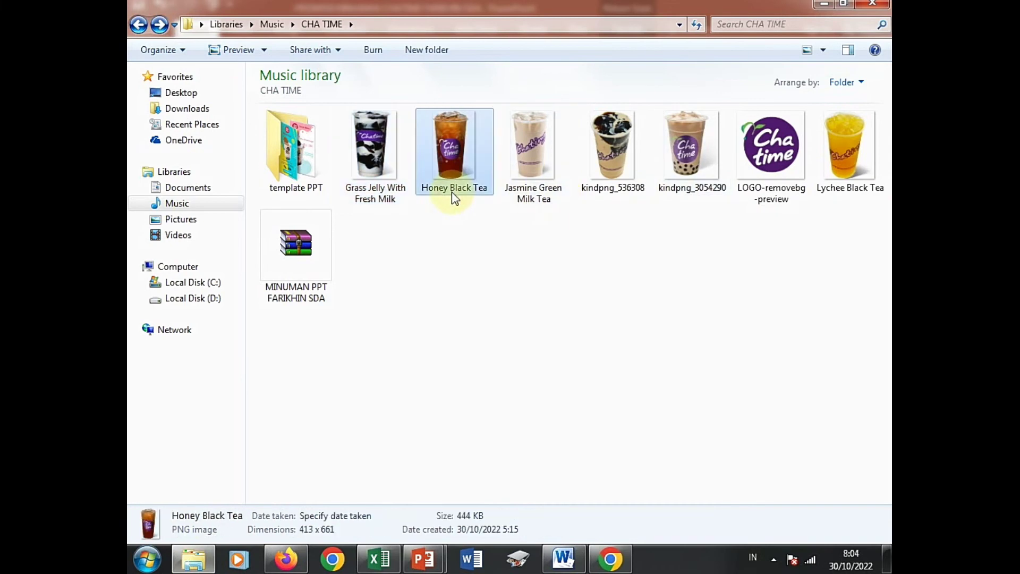
left_click(452, 192)
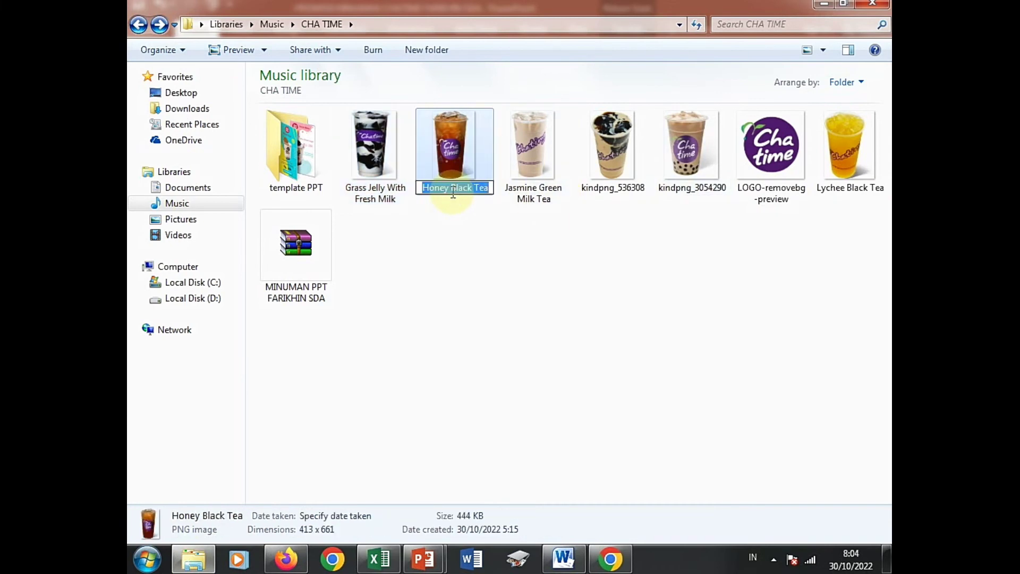
key("alt+Tab")
- Replace the Pinky Love title with plain-text 'Honey Black Tea' and widen its box
left_click(462, 223)
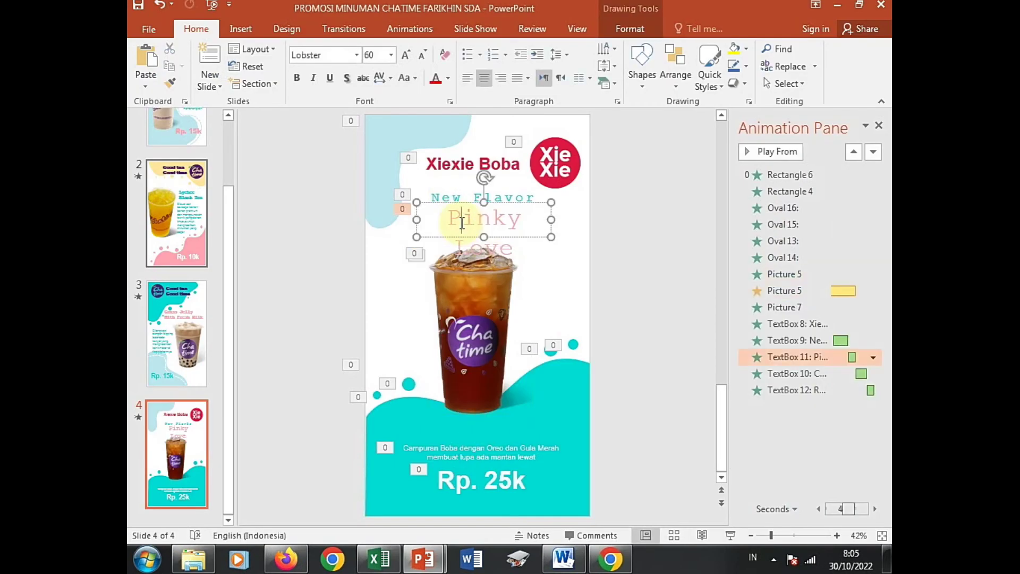
key("ctrl+a")
left_click(145, 87)
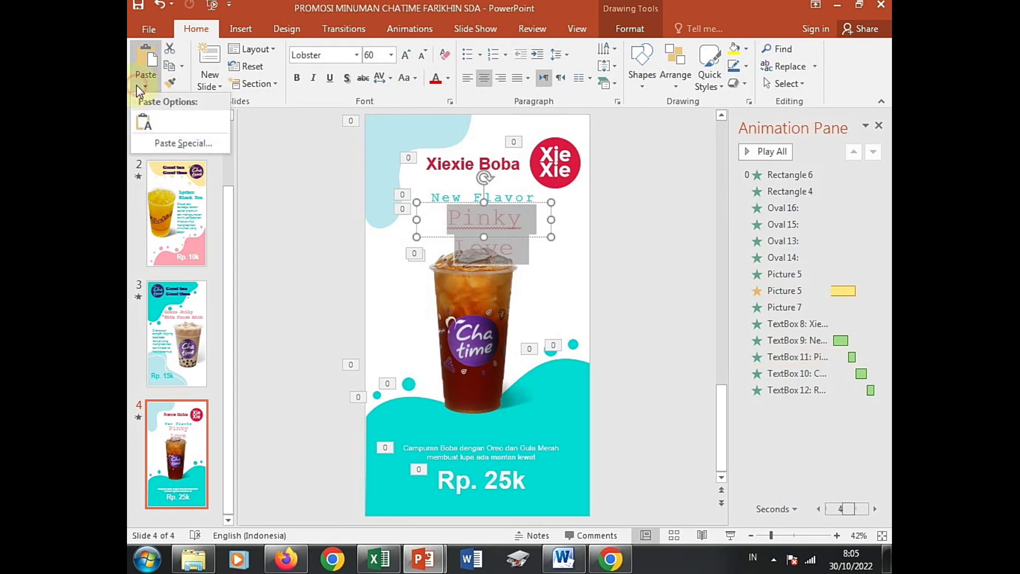
left_click(144, 123)
left_click_drag(416, 234, 401, 245)
left_click(381, 84)
left_click(378, 79)
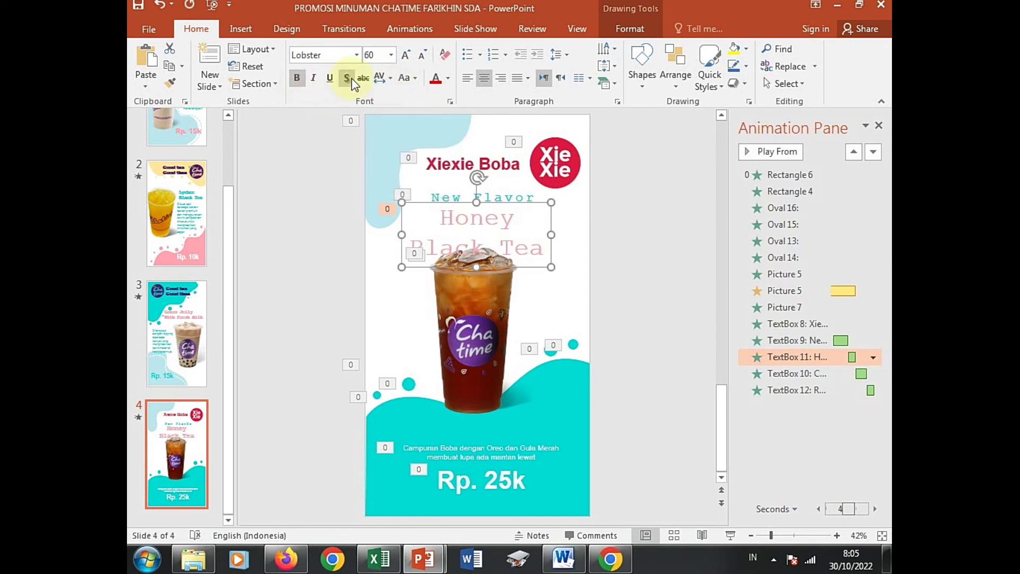
left_click_drag(552, 234, 563, 234)
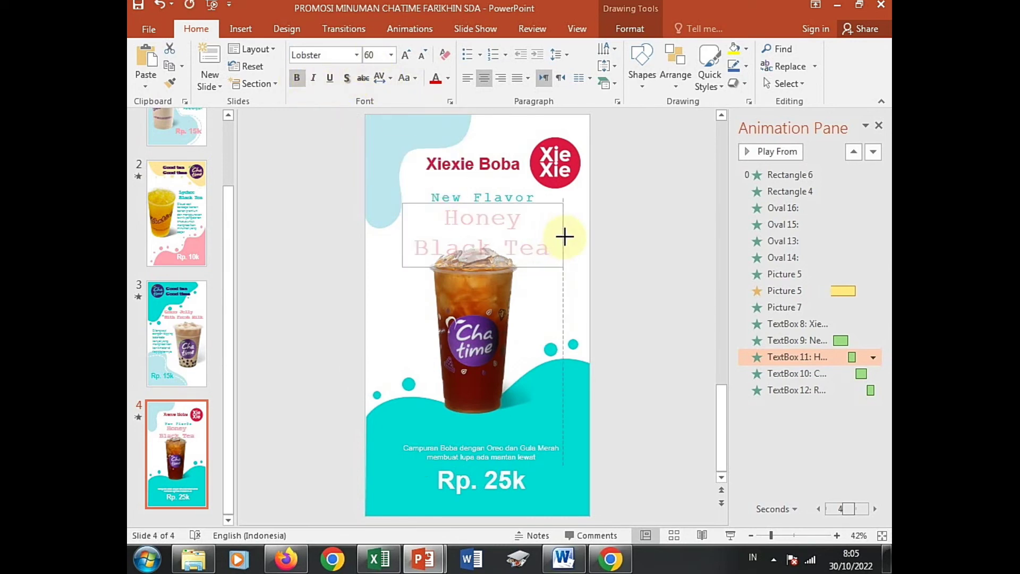
- Delete the New Flavor line and nudge the Honey Black Tea title upward
left_click(513, 193)
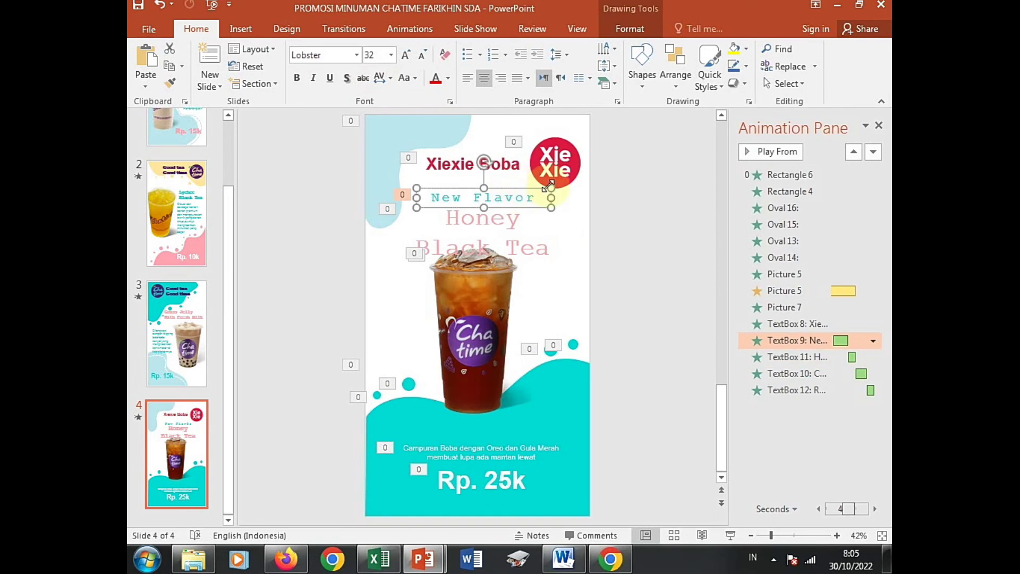
key("Delete")
left_click(475, 205)
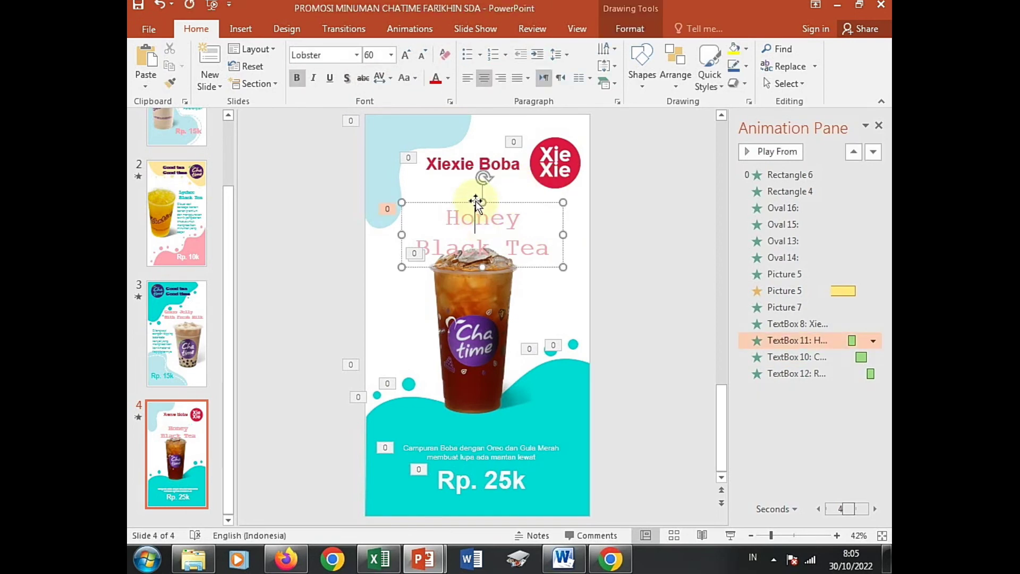
key("Up")
key("Up")
key("Up")
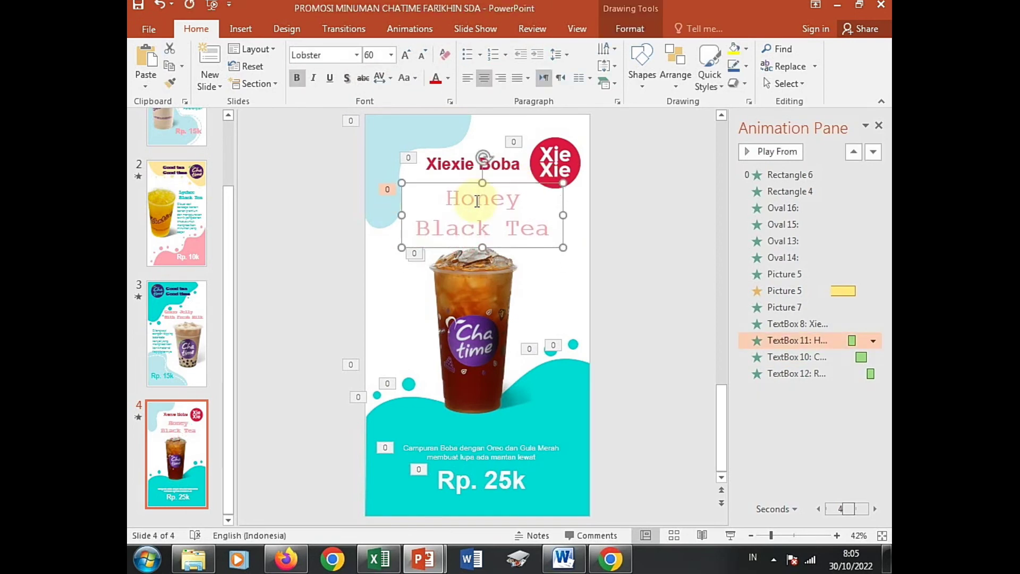
- Swap slide 4's Xie Xie logo for the purple Chatime logo file and enlarge it slightly
right_click(556, 163)
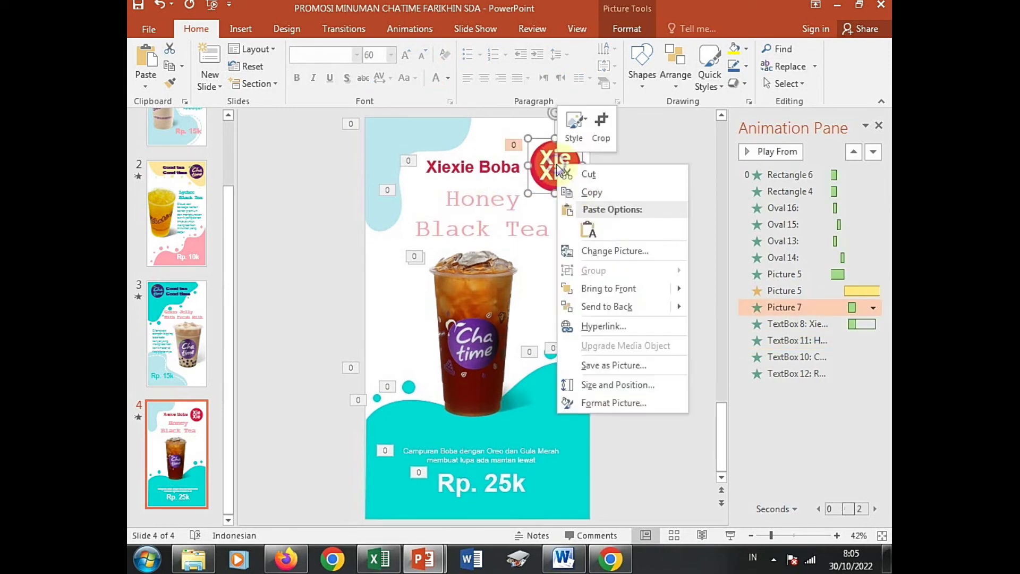
left_click(598, 251)
left_click(640, 278)
left_click(415, 195)
scroll(415, 192, "down", 2)
double_click(297, 233)
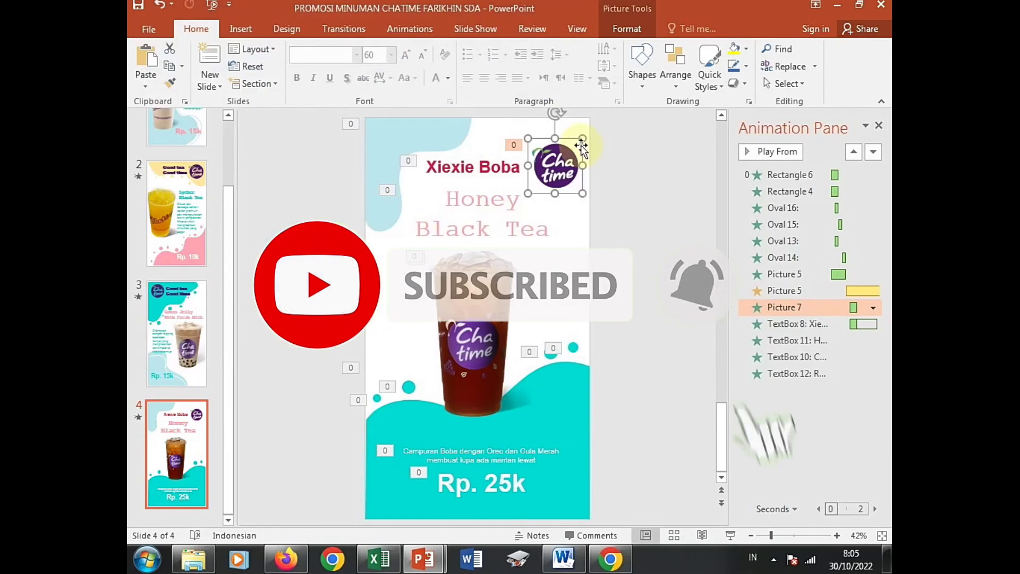
left_click_drag(583, 139, 589, 130)
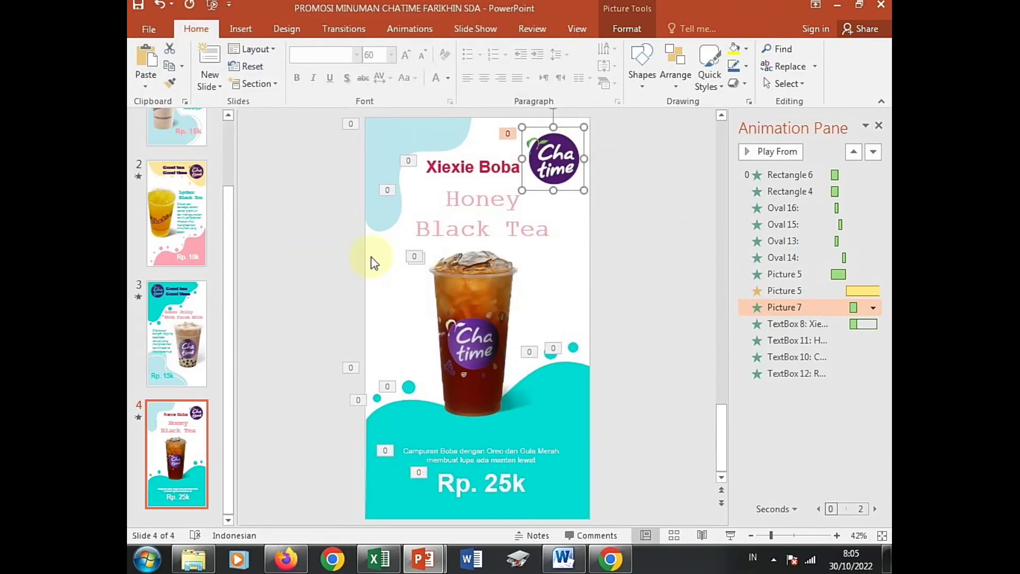
scroll(337, 247, "up", 1)
- Paste 'Good tea Good time' over slide 4's Xiexie Boba heading and move it above the drink name
left_click(460, 157)
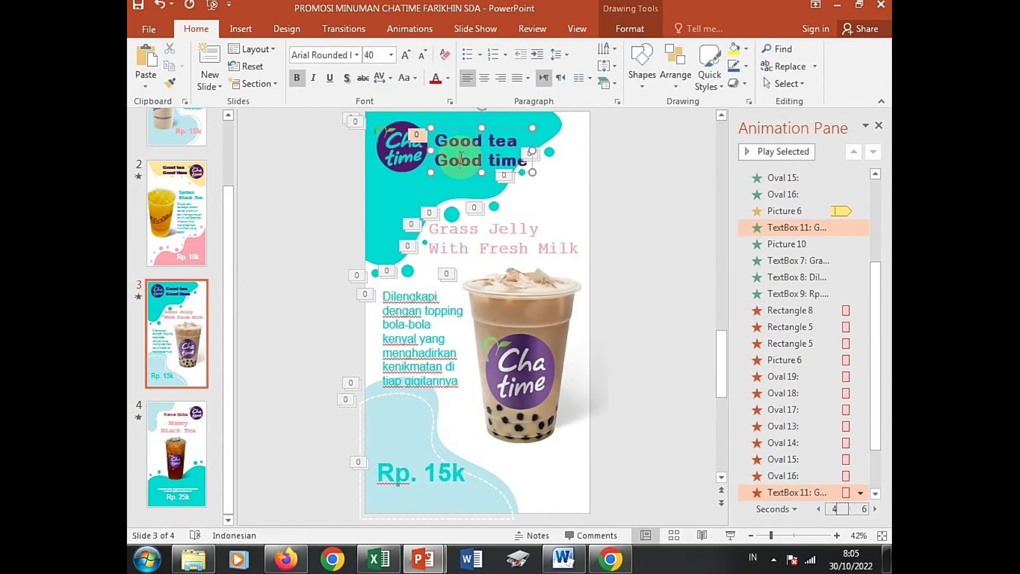
left_click(173, 432)
left_click(460, 160)
key("ctrl+a")
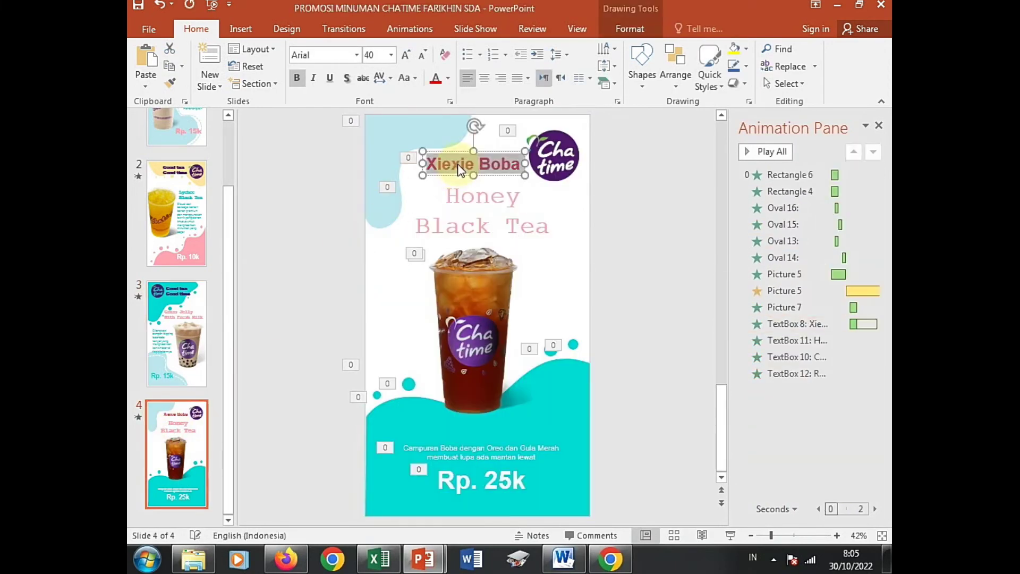
type("Good tea Good time")
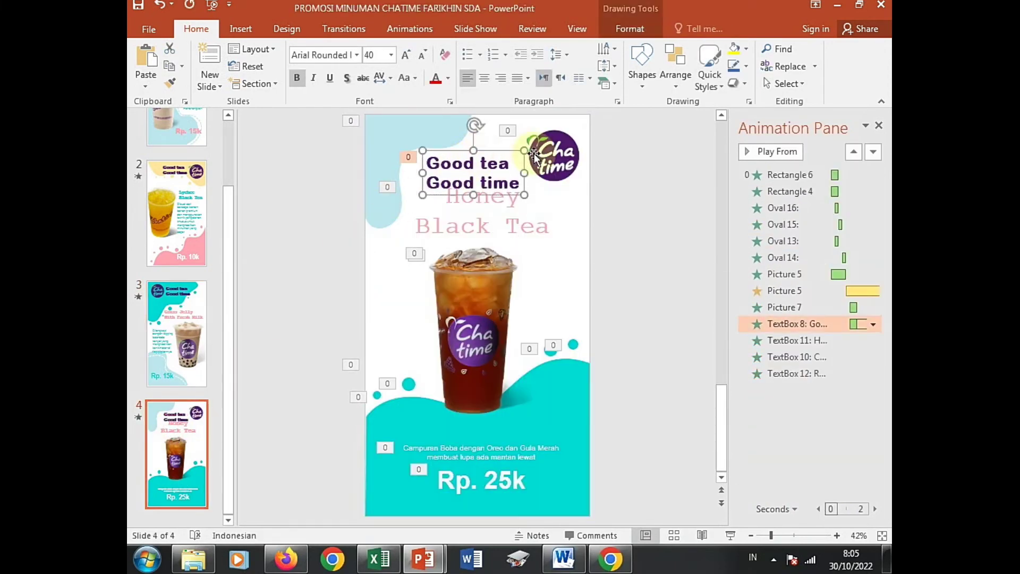
left_click_drag(481, 153, 481, 127)
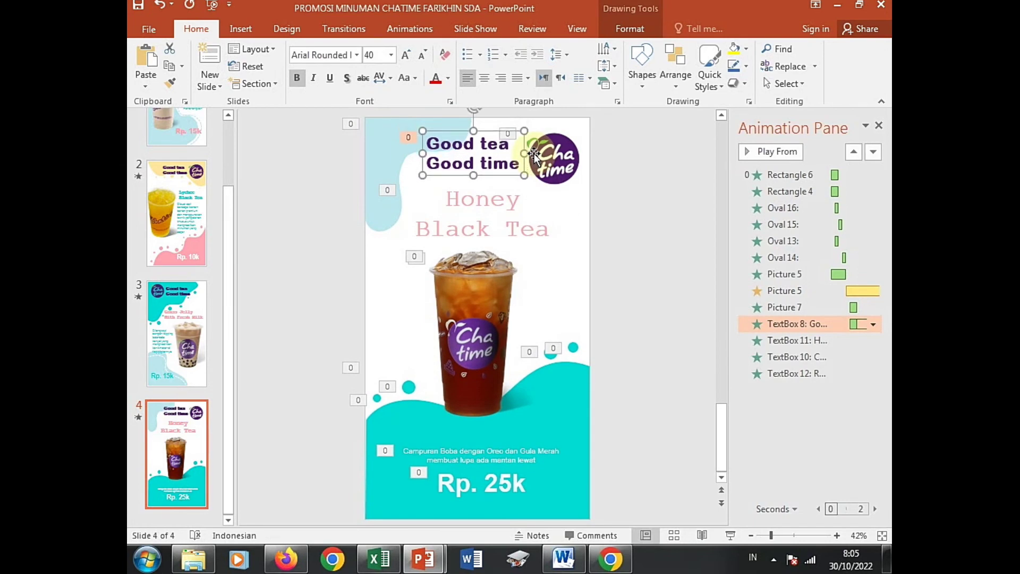
left_click(514, 210)
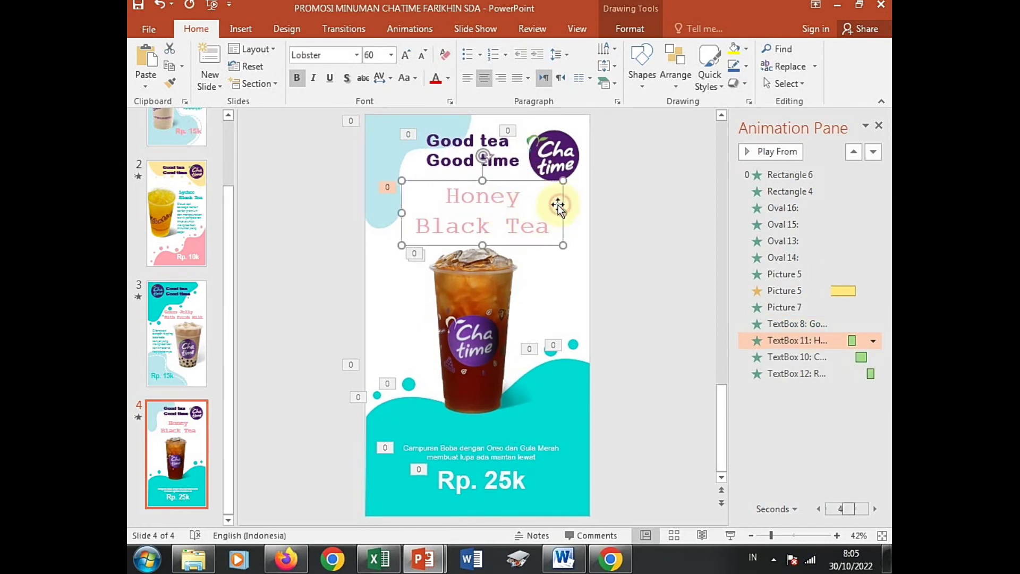
- Copy the Word paragraph starting 'Dibuat dari daun teh pilihan' for slide 4
left_click(471, 322)
left_click(476, 455)
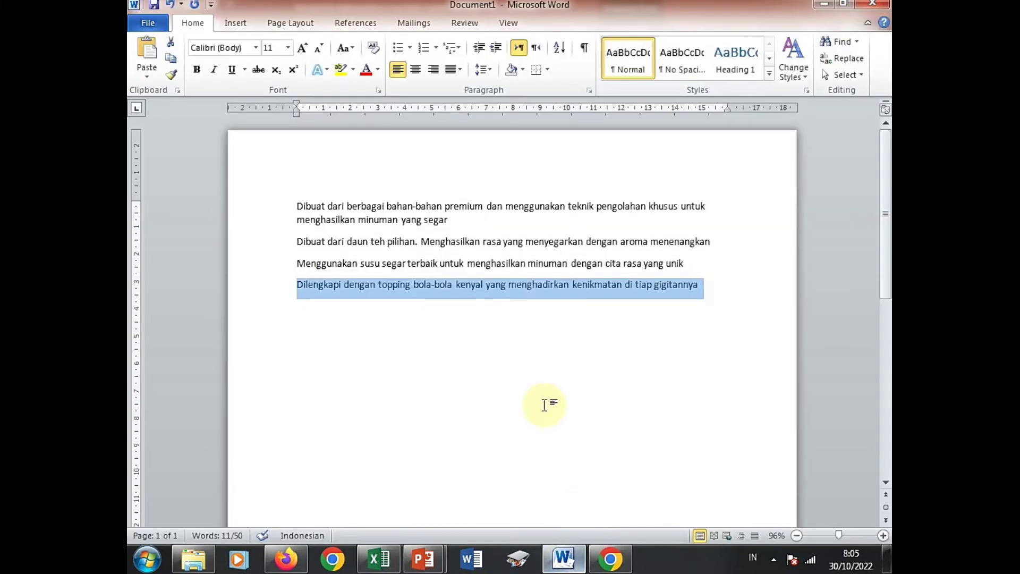
left_click(440, 242)
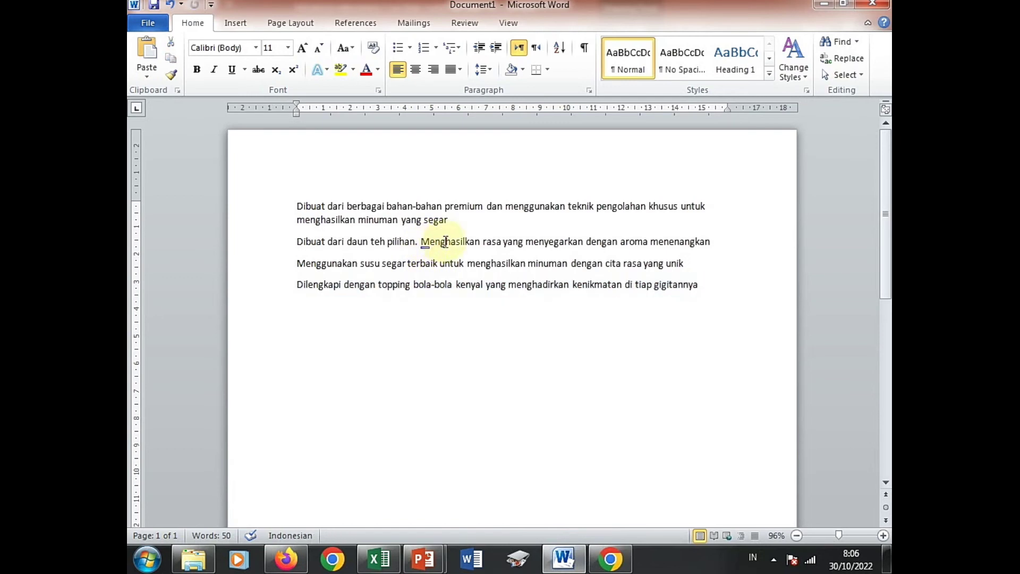
triple_click(450, 241)
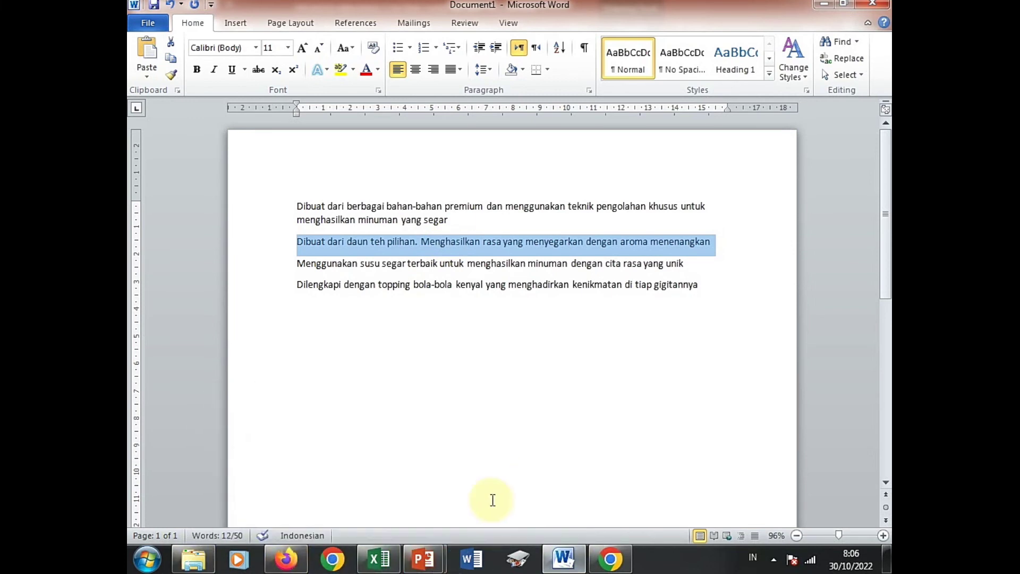
left_click(424, 558)
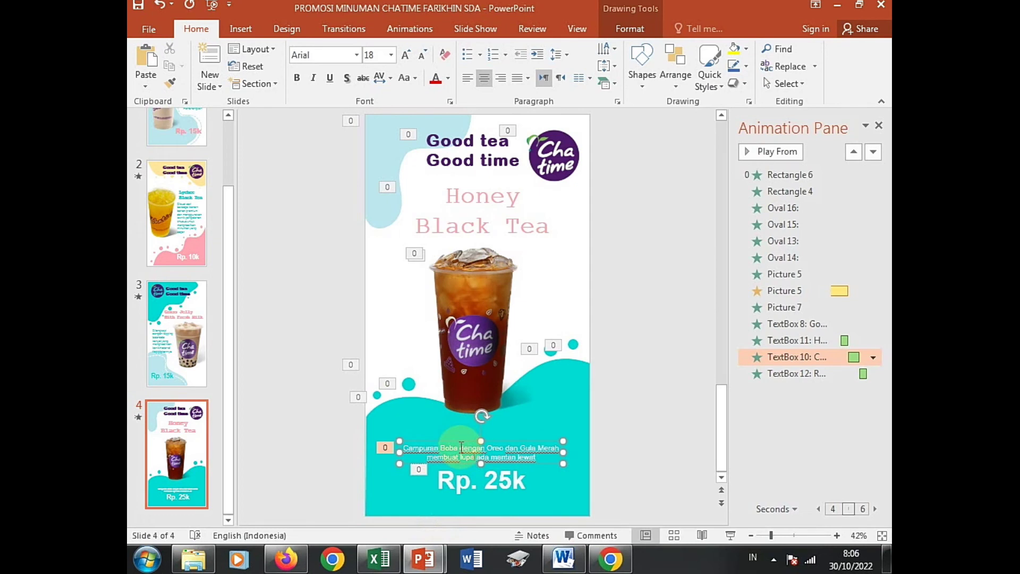
- Paste the tea-leaf description as plain text at 24 pt, widen it and centre it on slide 4
triple_click(460, 449)
left_click(145, 87)
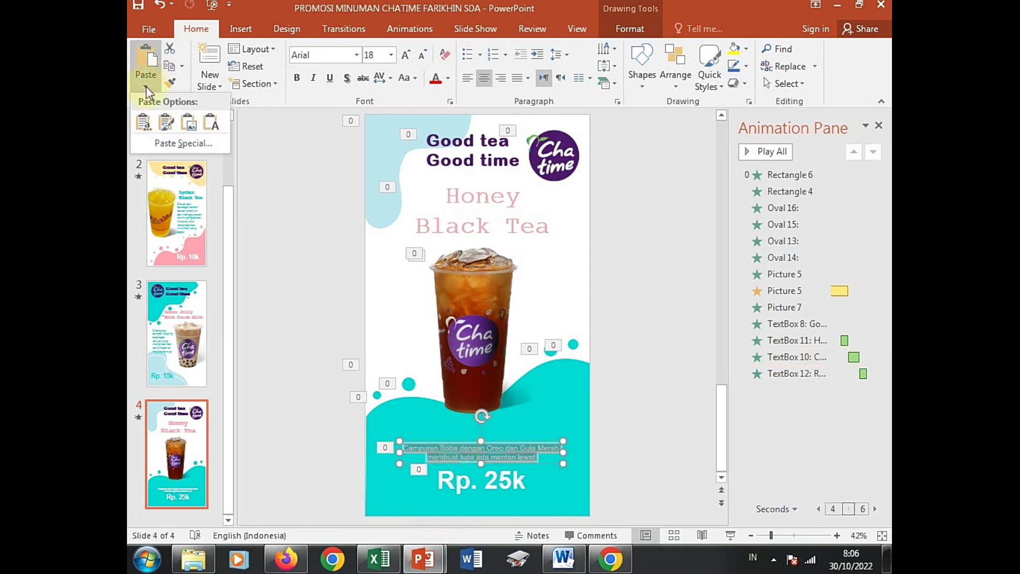
left_click(213, 126)
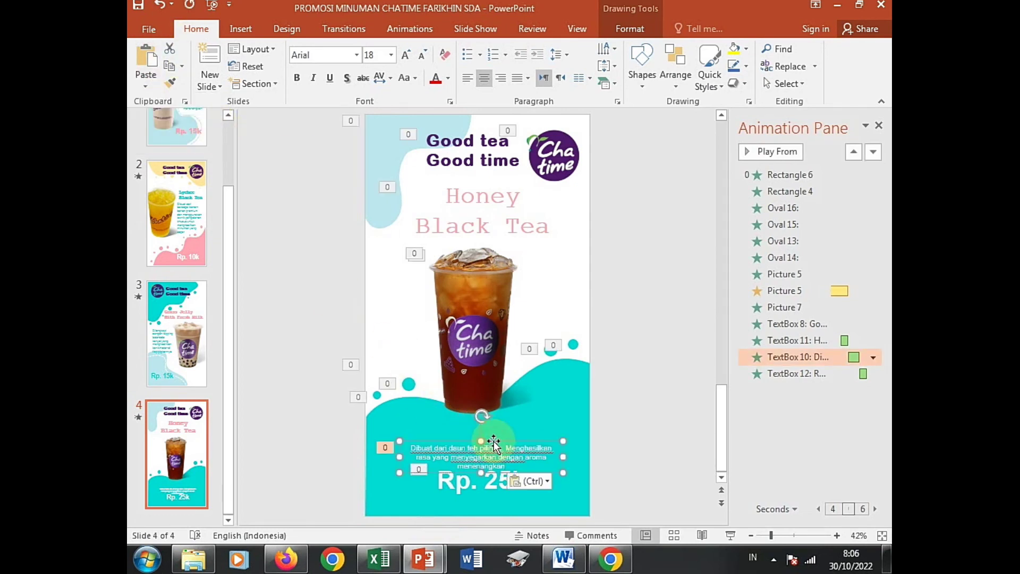
left_click_drag(494, 453, 495, 435)
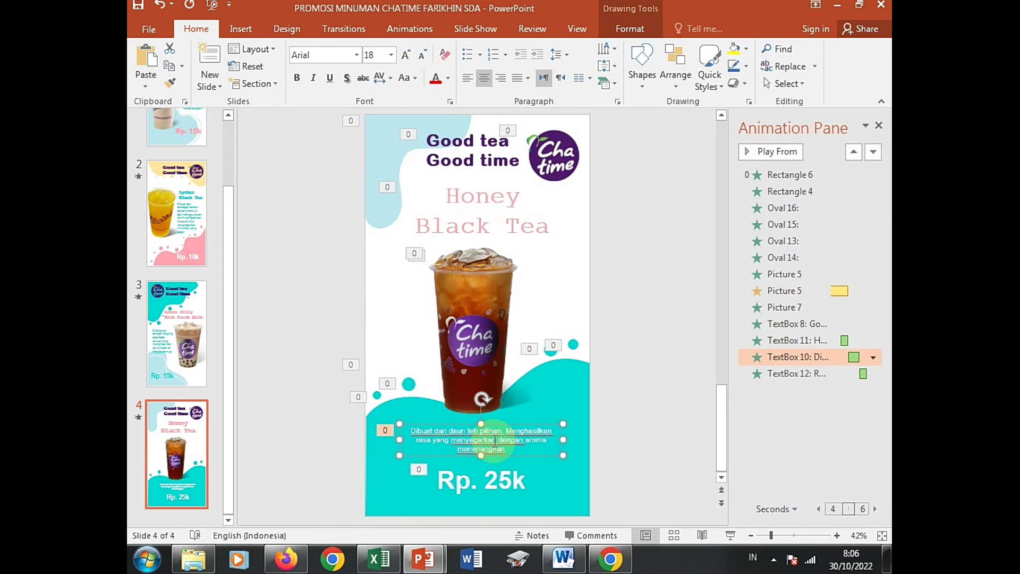
left_click(391, 54)
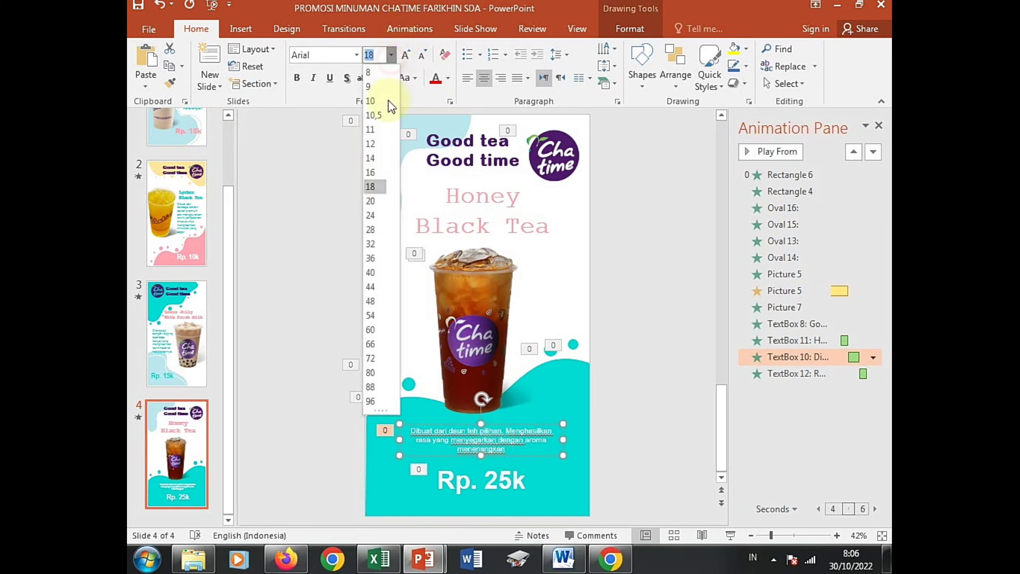
left_click(372, 216)
left_click(527, 452)
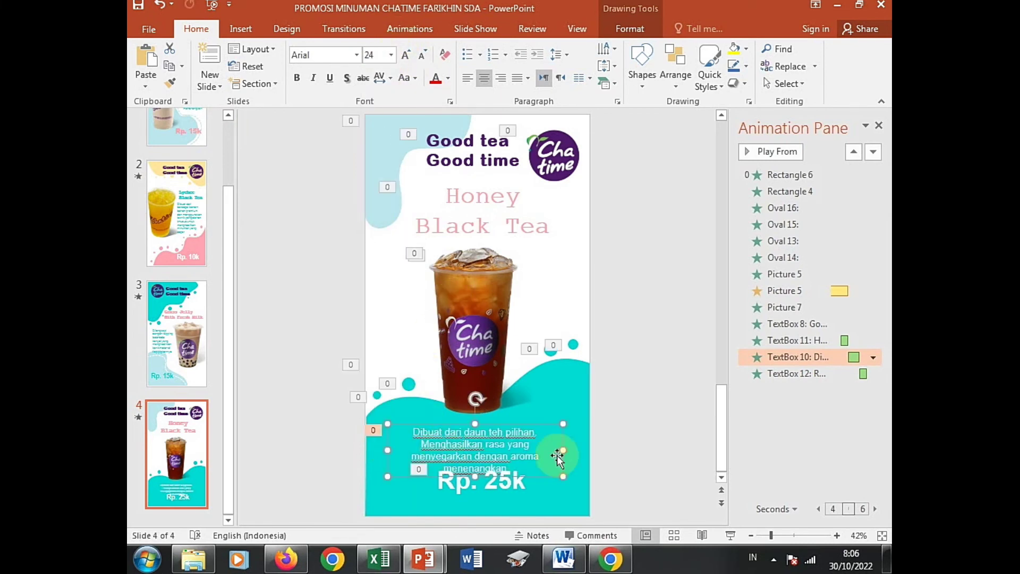
left_click_drag(563, 450, 578, 450)
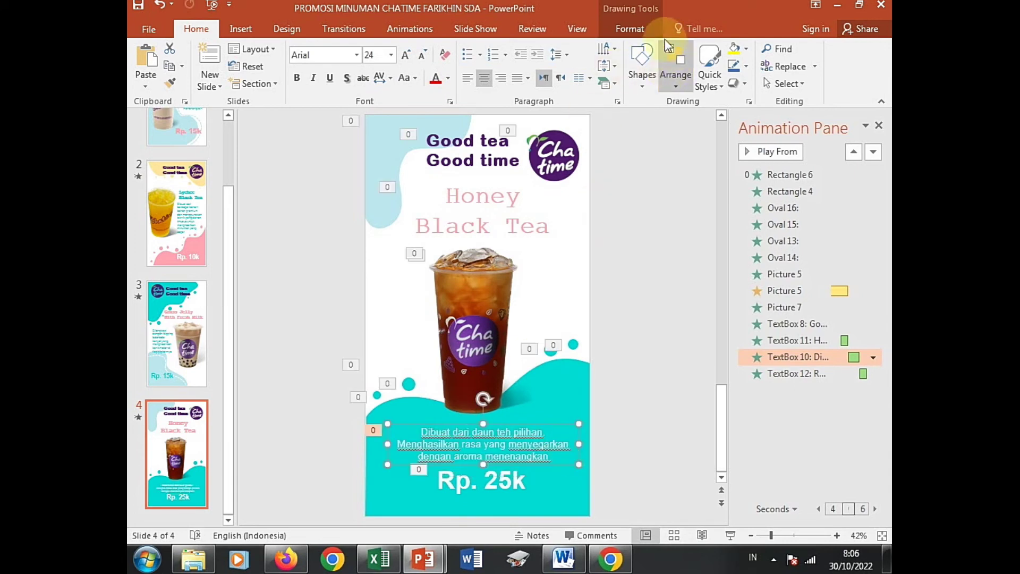
left_click(630, 29)
left_click(775, 82)
left_click(784, 89)
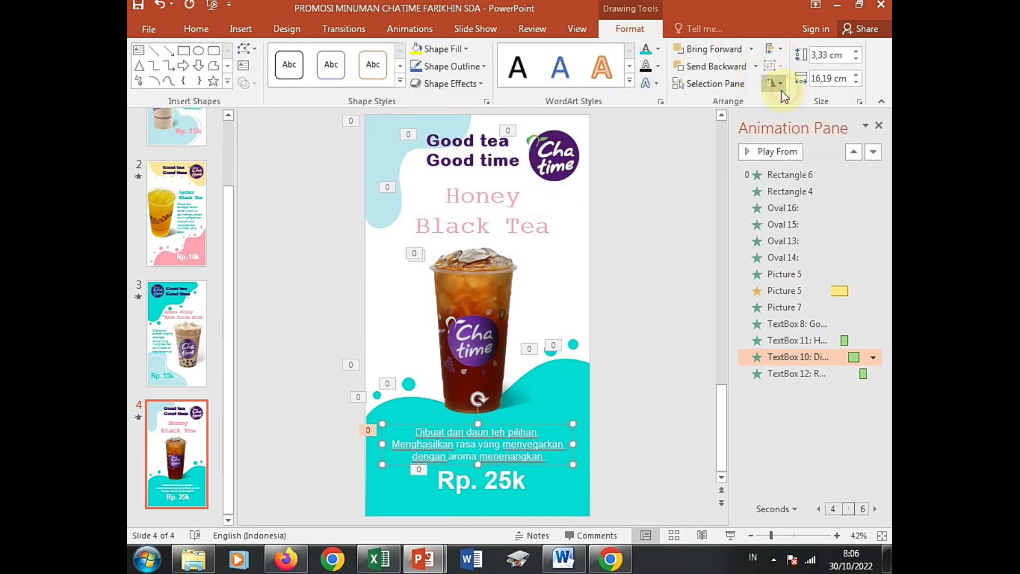
- Change slide 4's price to Rp. 10k, then bring up slide 1
left_click(641, 396)
left_click(502, 480)
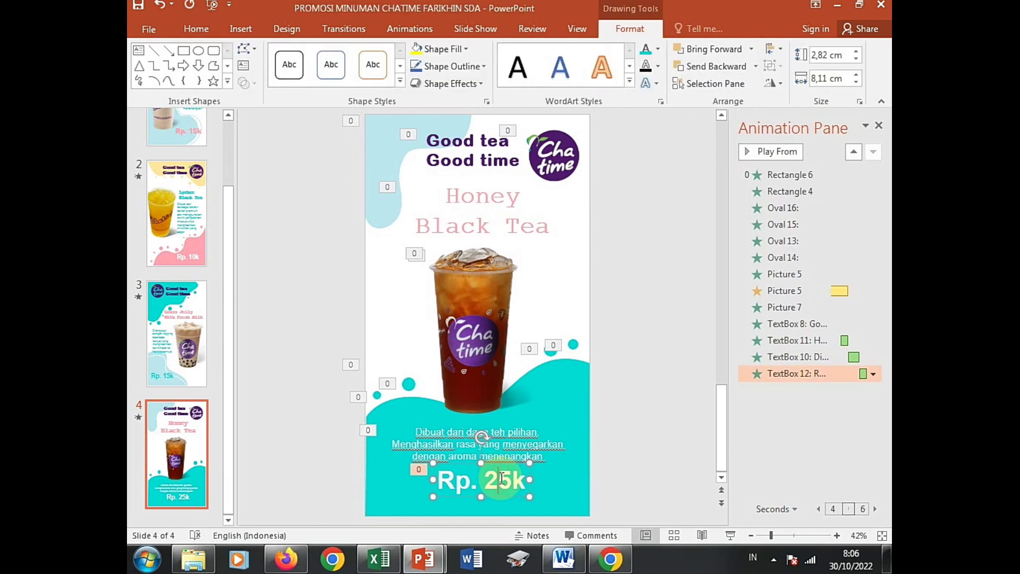
type("10")
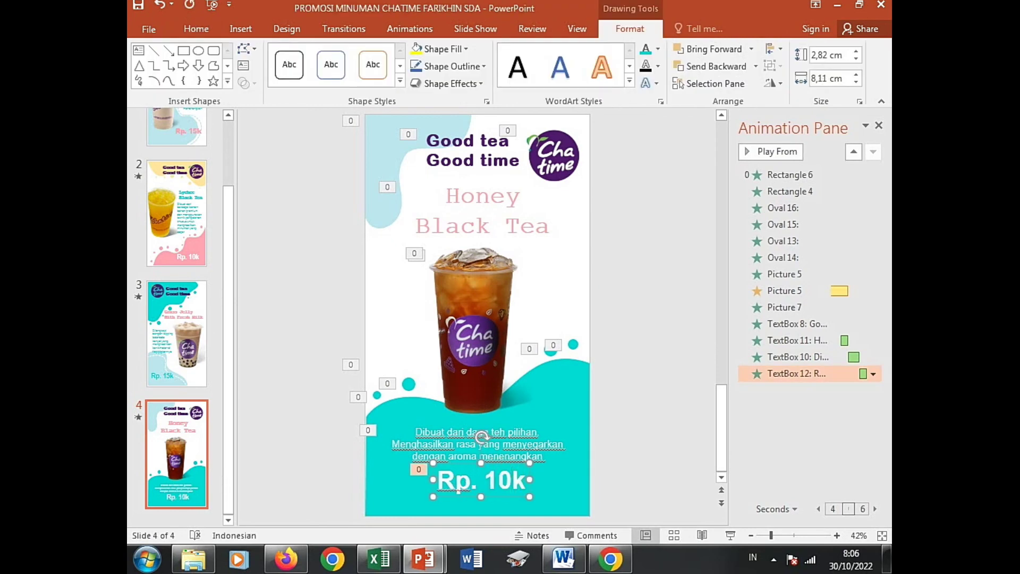
left_click(657, 439)
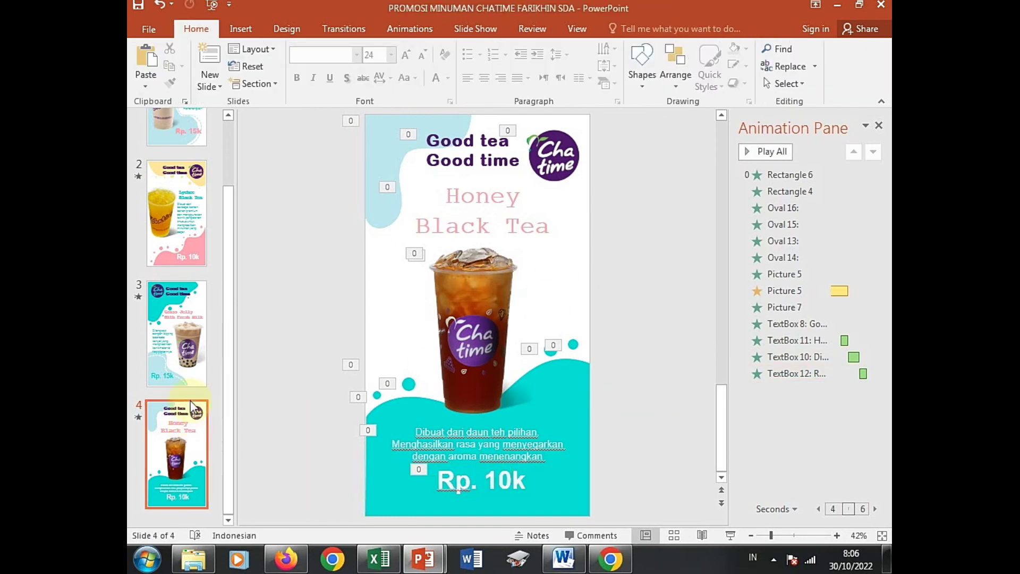
scroll(190, 400, "up", 2)
left_click(176, 175)
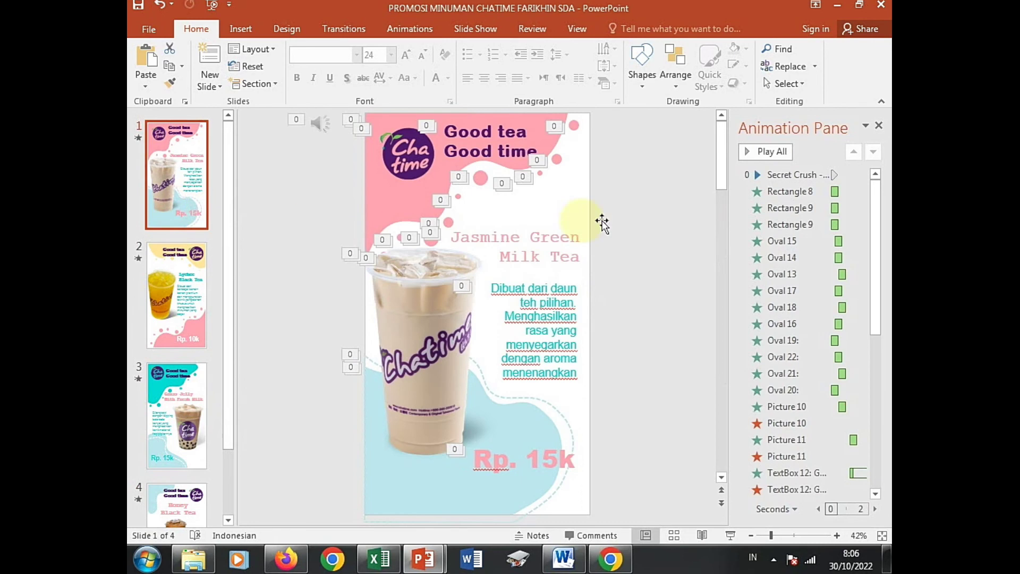
- Run the full slide show, then preview slide 4's animations from the Animation Pane
left_click(730, 536)
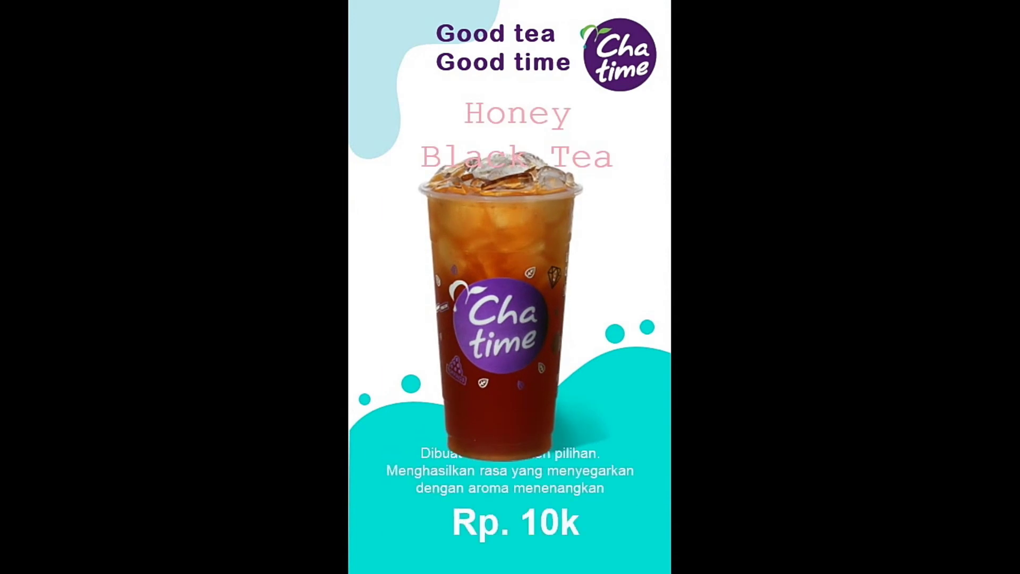
key("Escape")
left_click(487, 368)
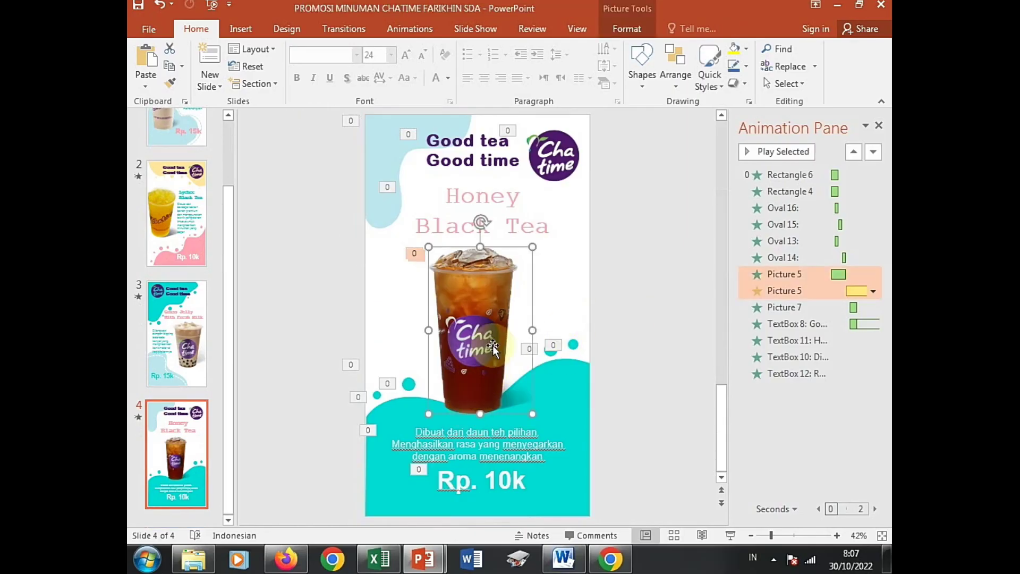
left_click(627, 28)
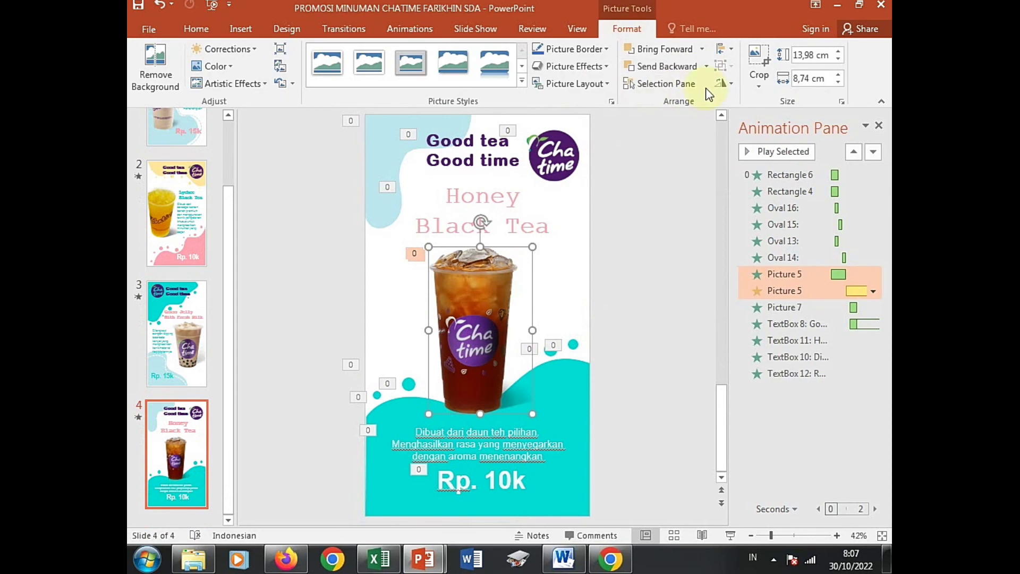
left_click(672, 176)
left_click(760, 151)
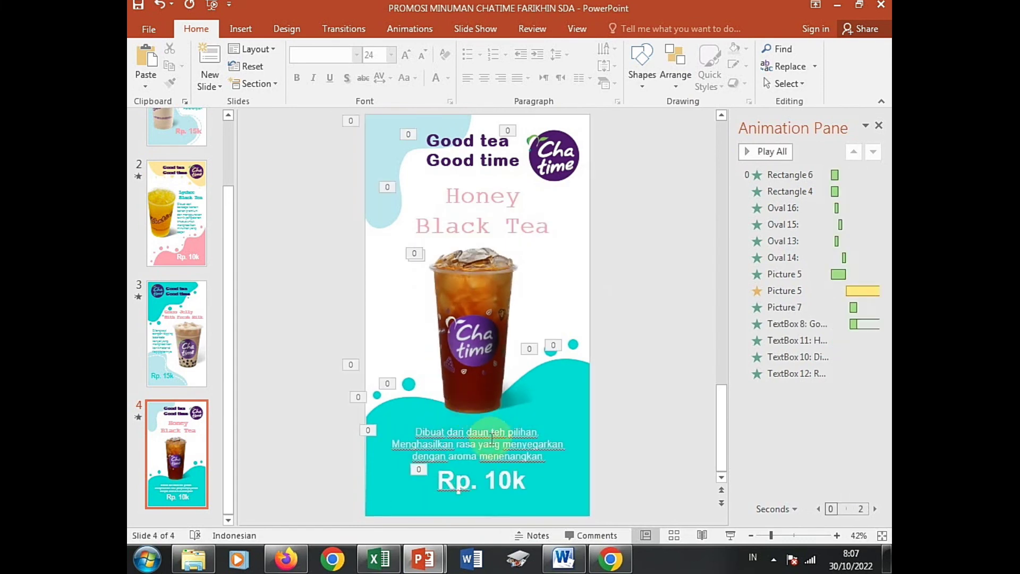
- Play all of slide 4's animations again with the description box selected
left_click(417, 452)
left_click(630, 28)
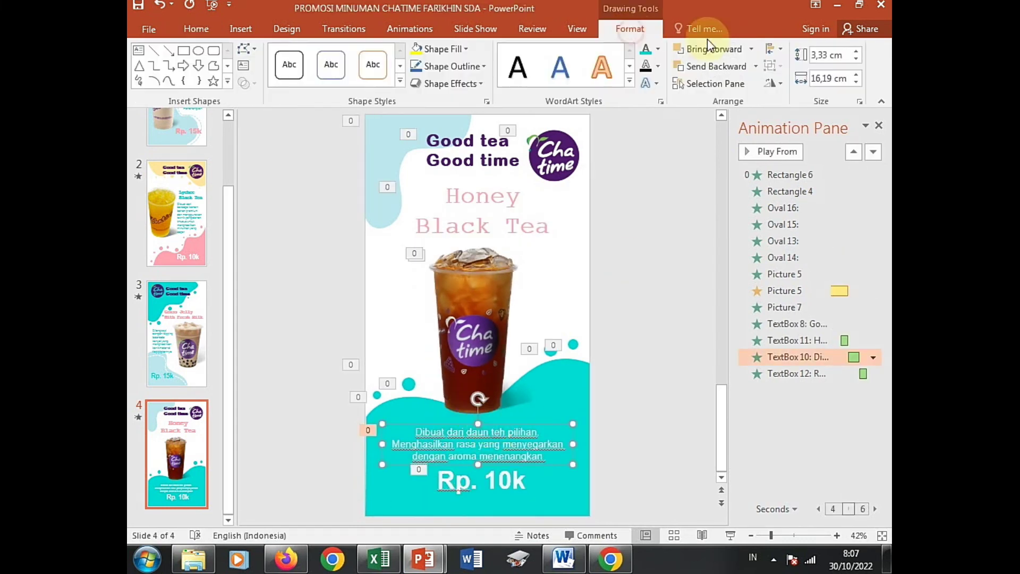
left_click(679, 155)
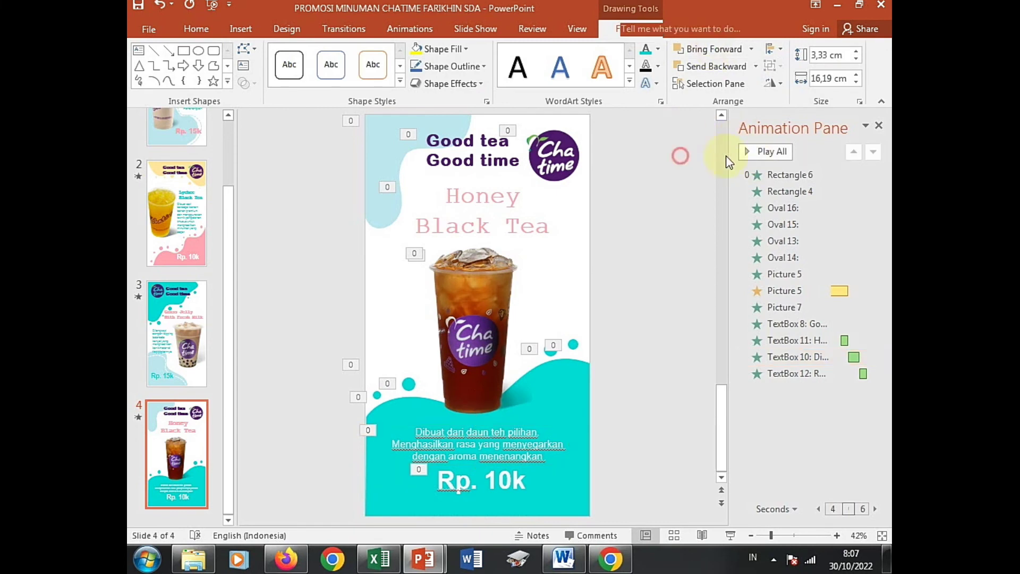
left_click(760, 151)
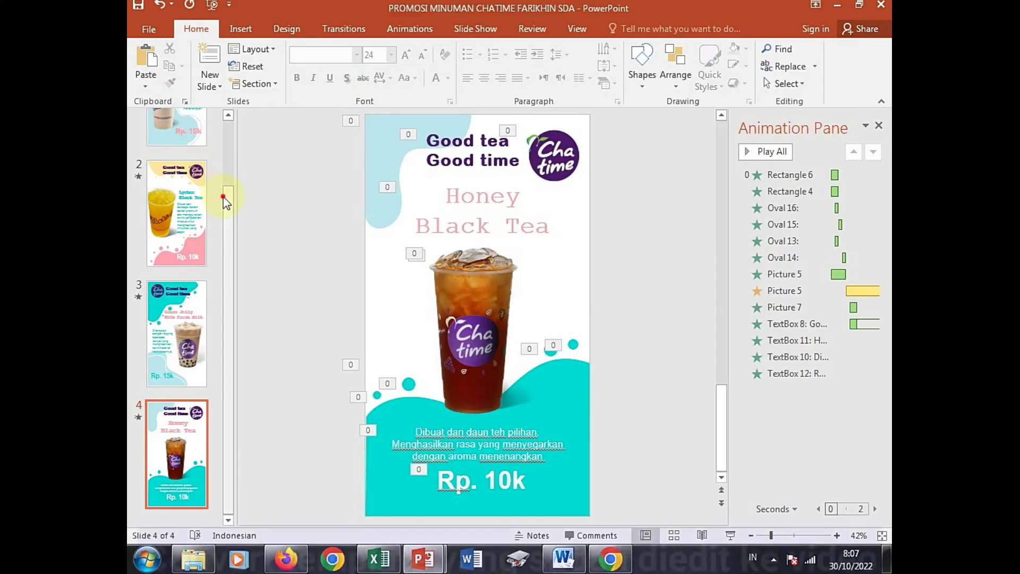
left_click_drag(223, 193, 223, 126)
- From slide 1, start a Create a Video export at Presentation Quality to open the save dialog
left_click(182, 136)
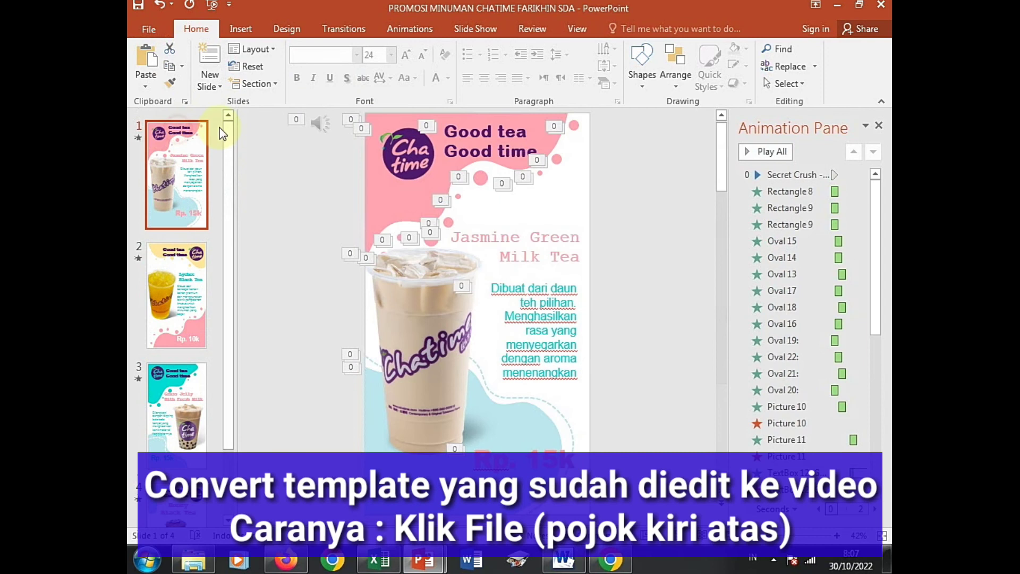
left_click(147, 31)
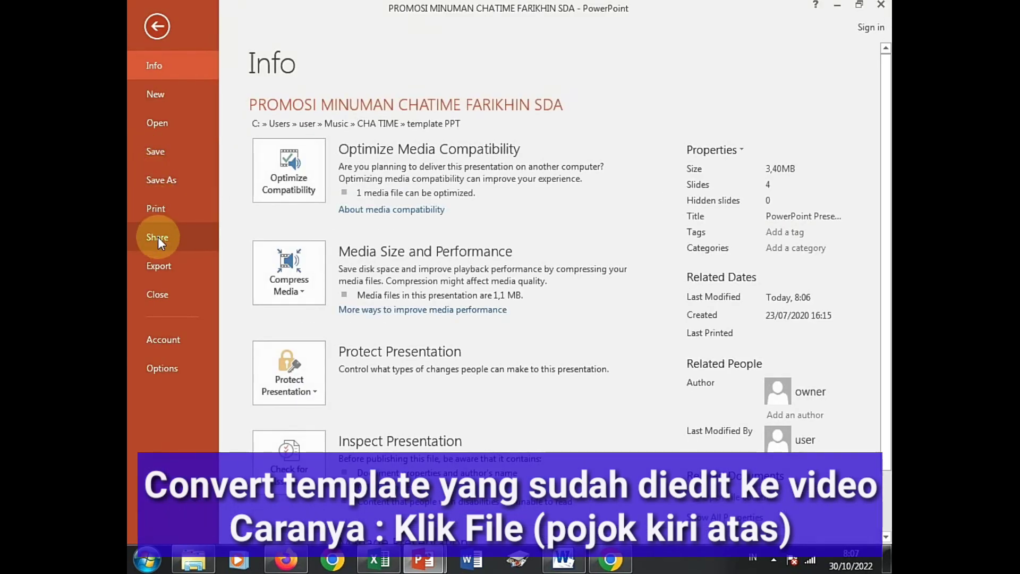
left_click(160, 266)
left_click(340, 167)
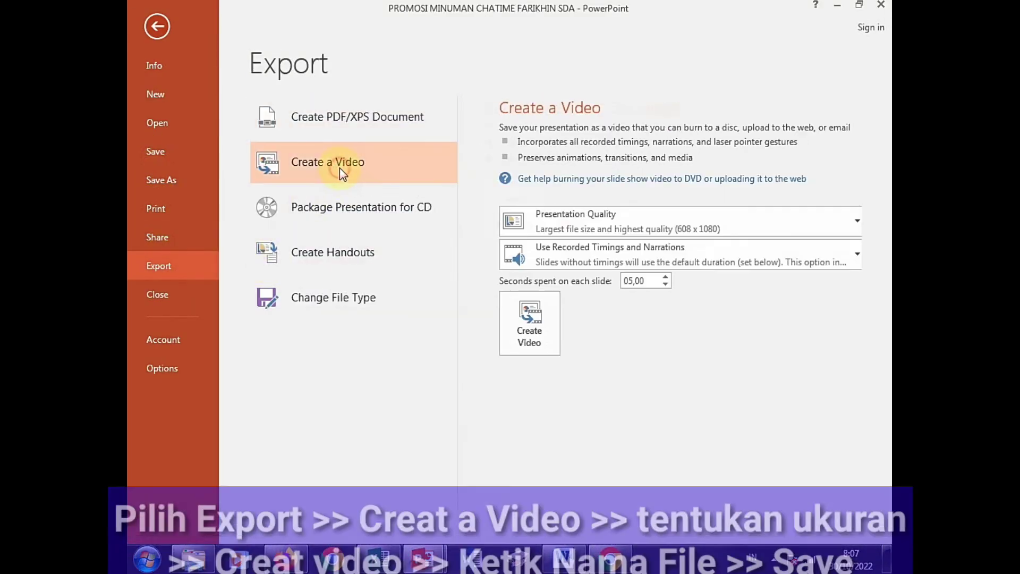
left_click(576, 217)
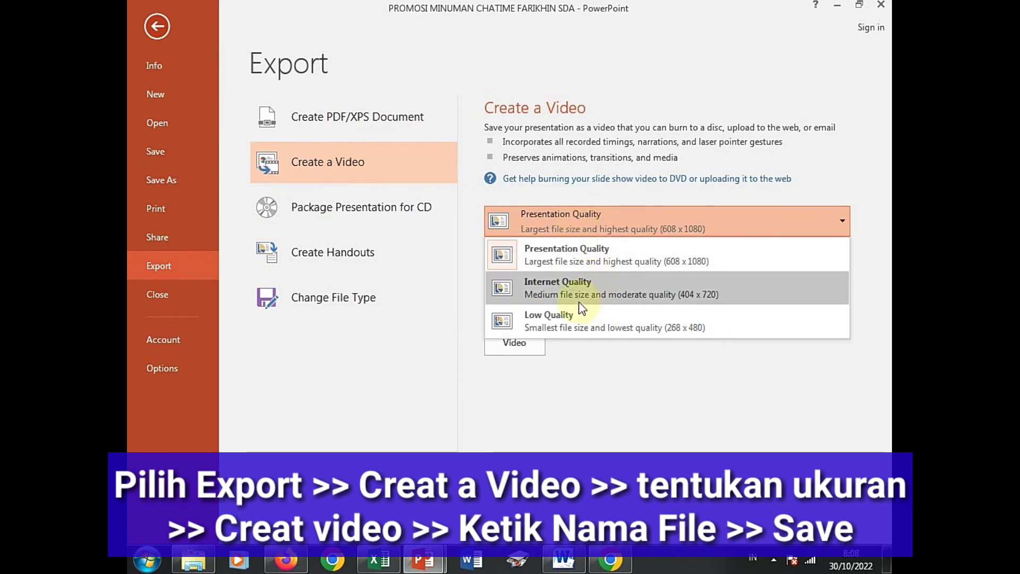
left_click(575, 249)
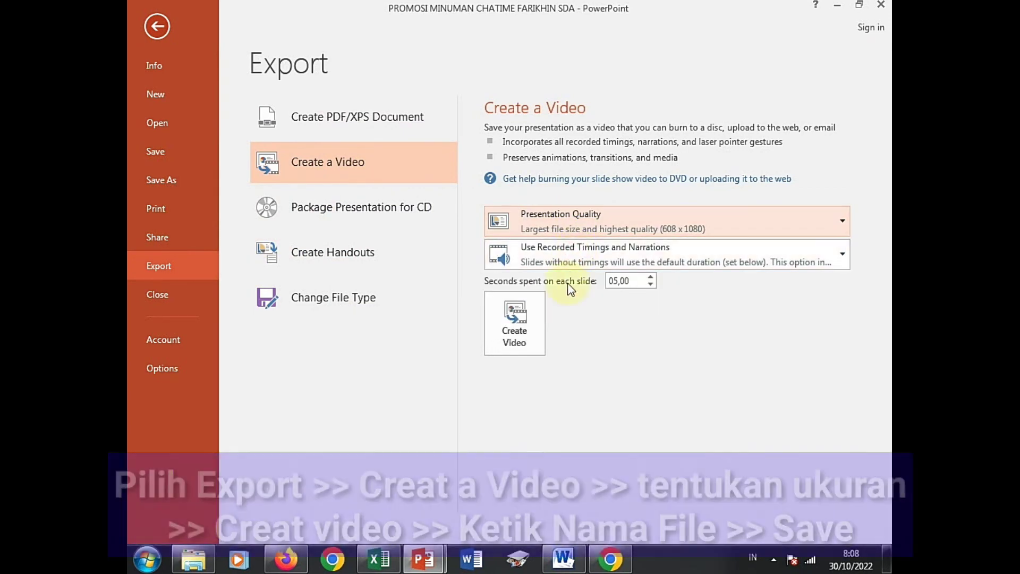
left_click(525, 317)
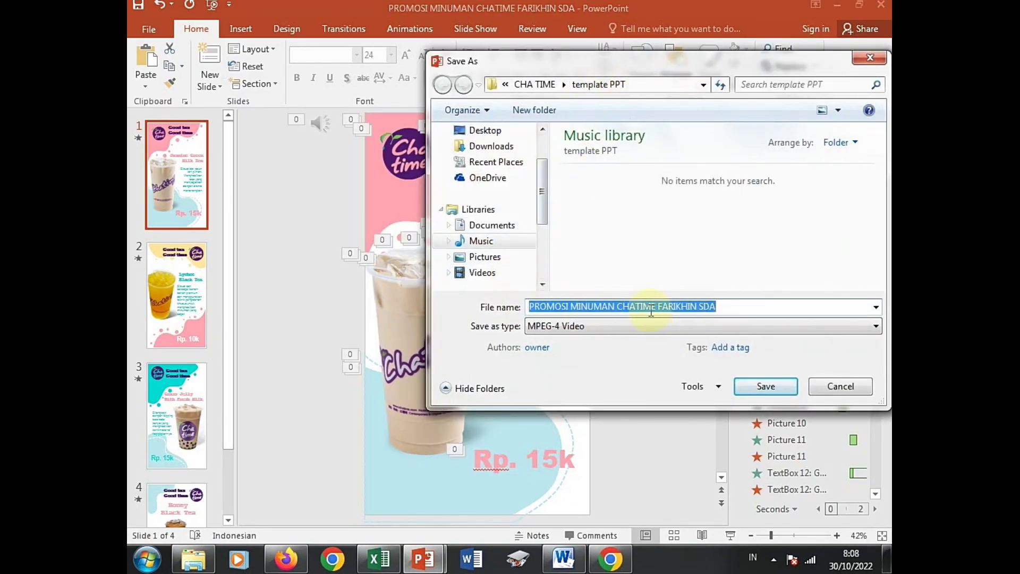
- Prefix the suggested file name with 'VIDEO ' and save it as an MPEG-4 video
left_click(554, 307)
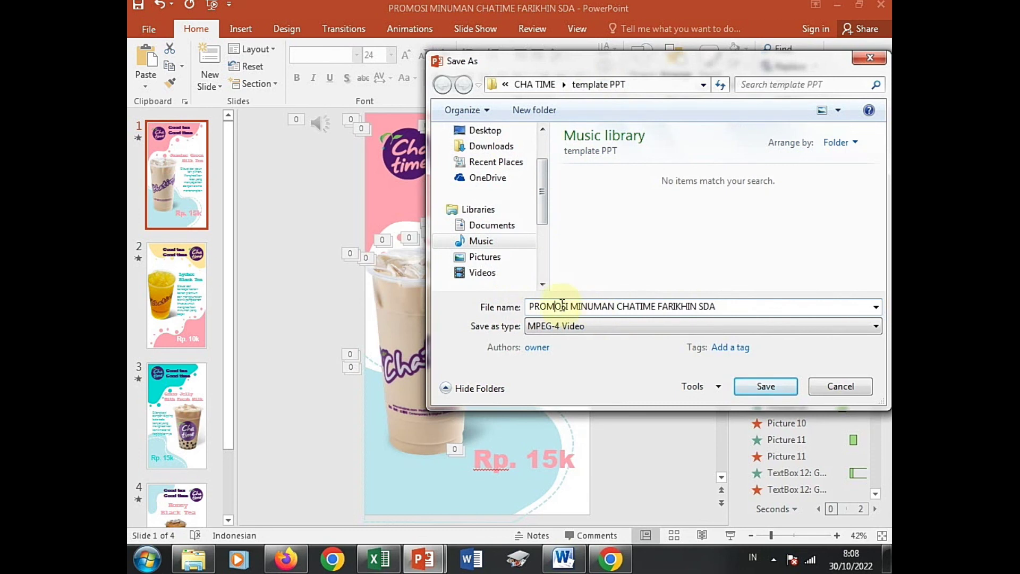
left_click(526, 307)
type("VIDEO")
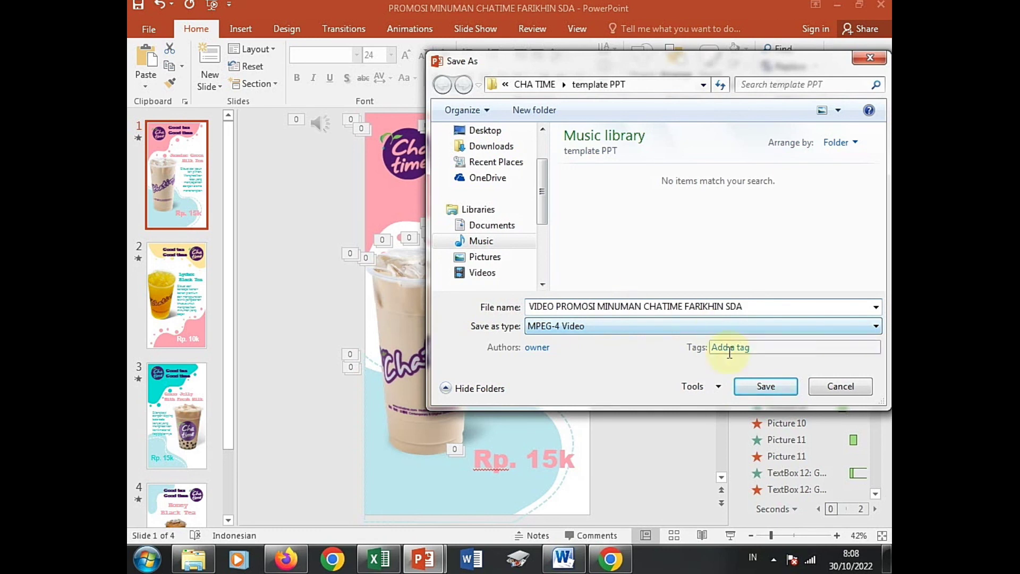
left_click(742, 387)
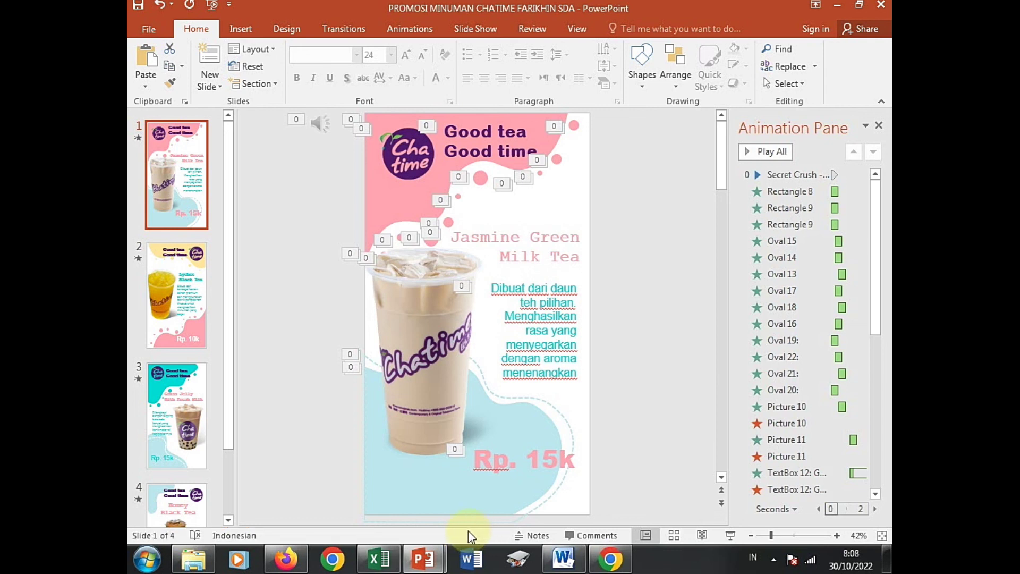
- Open the exported VIDEO PROMOSI video from the template PPT folder in VLC media player
left_click(193, 558)
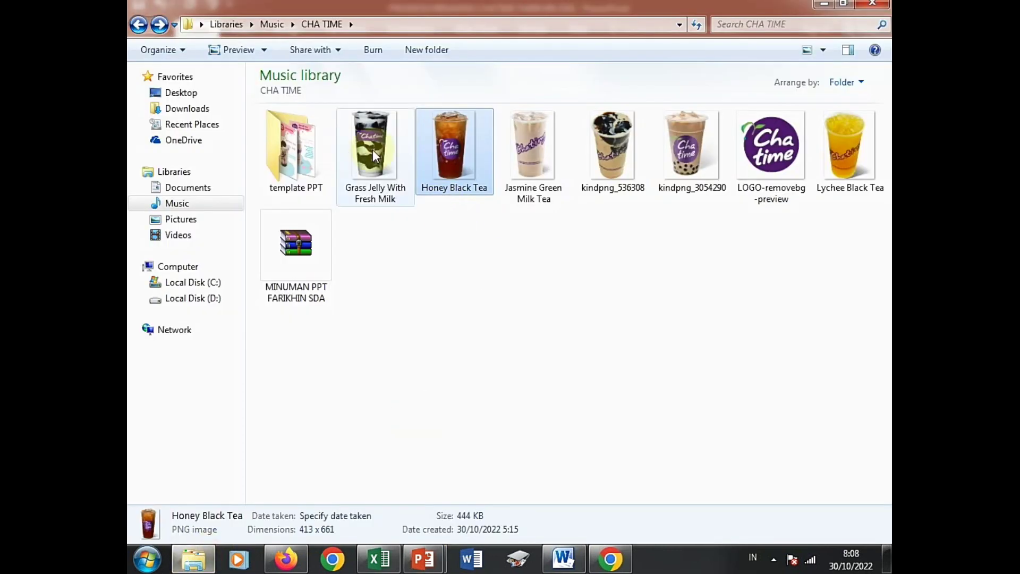
double_click(291, 149)
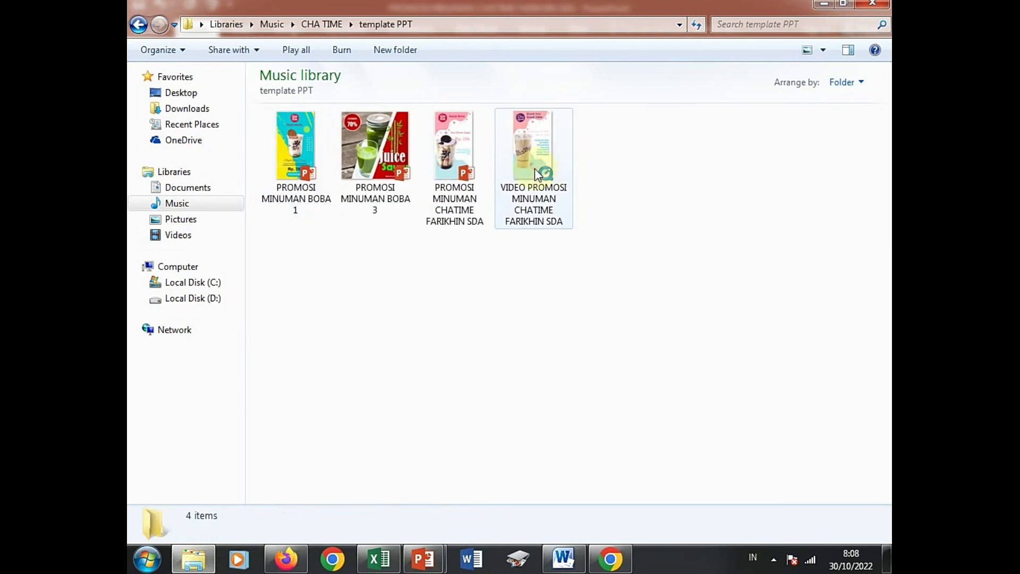
left_click(525, 155)
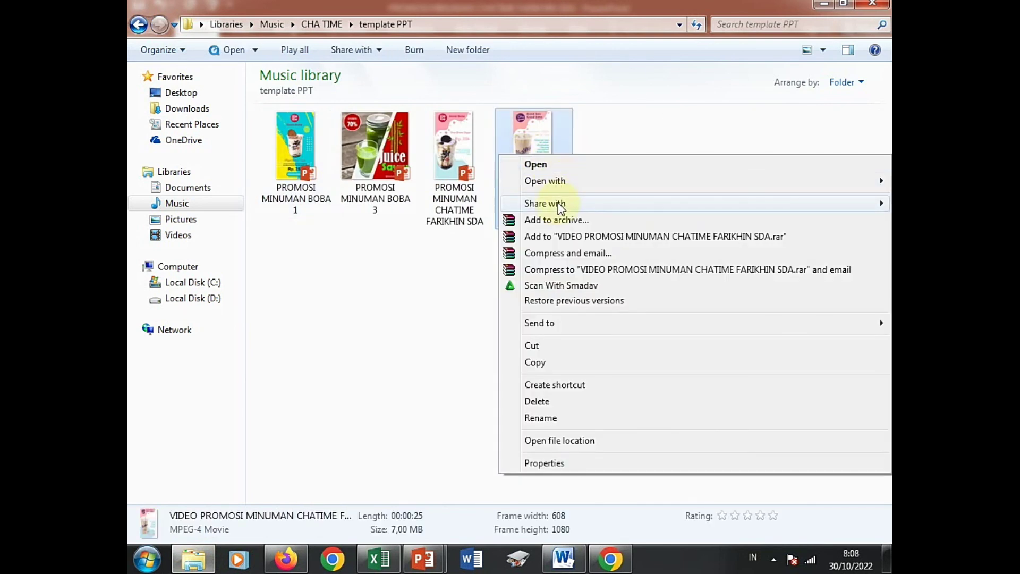
mouse_move(545, 181)
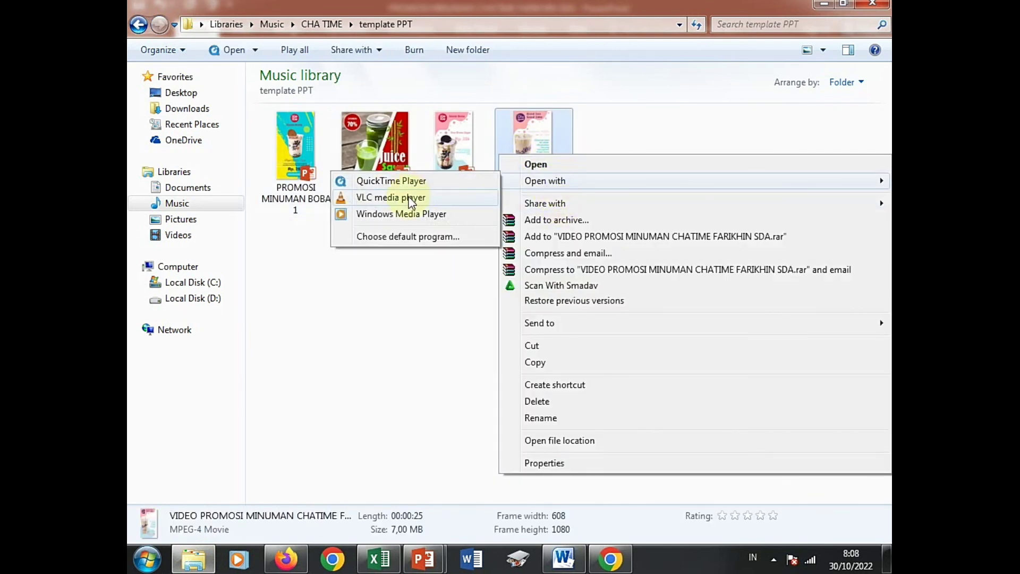
left_click(410, 202)
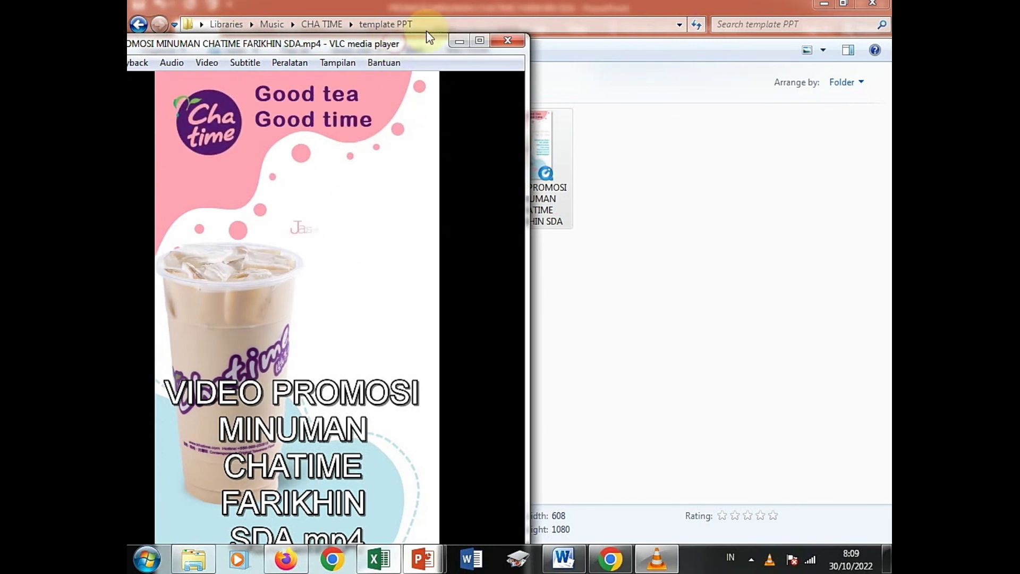
- Watch the Chatime promo play through in VLC, then close the player and deselect the file
left_click_drag(429, 37, 460, 11)
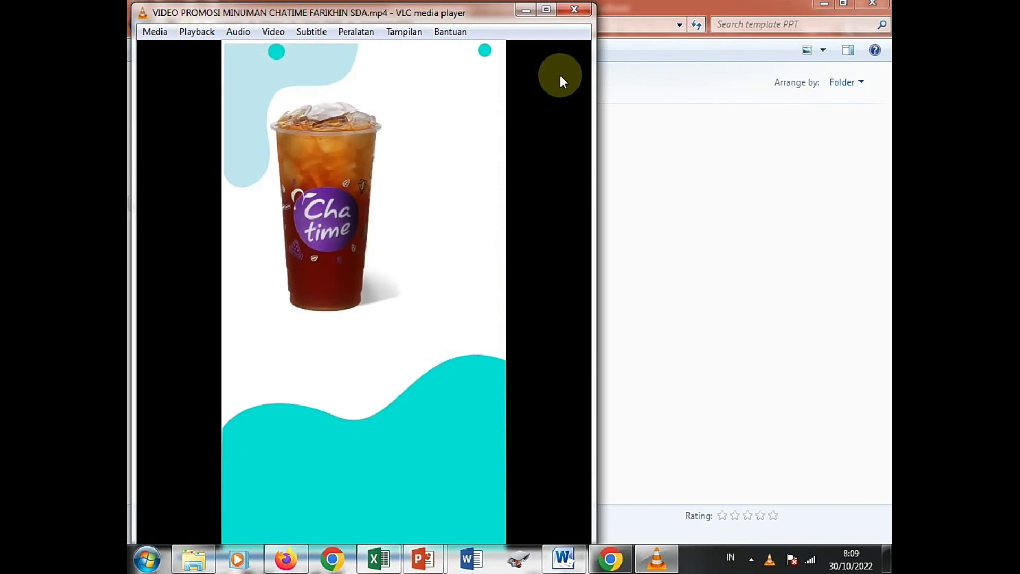
left_click(573, 21)
left_click(654, 137)
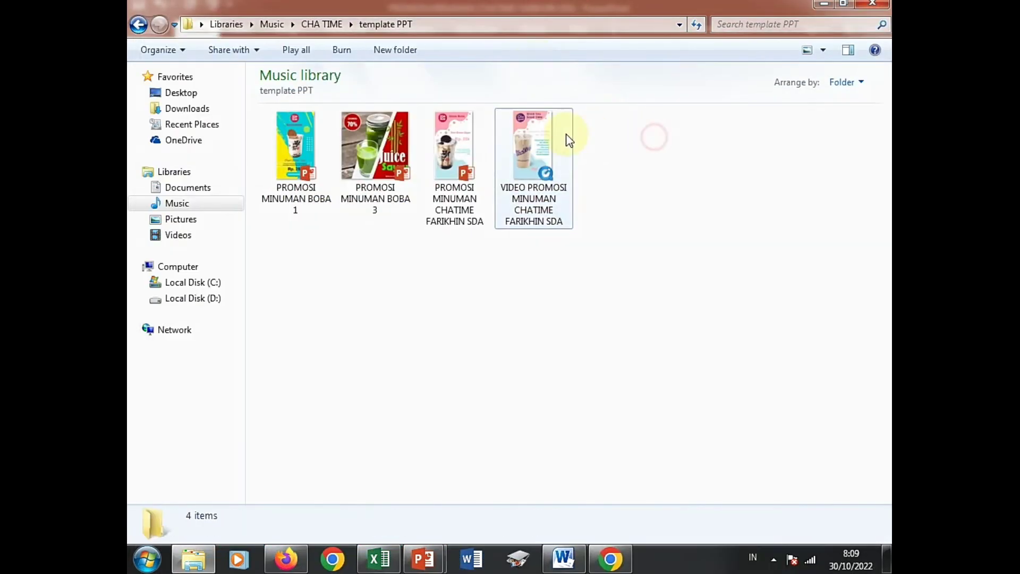